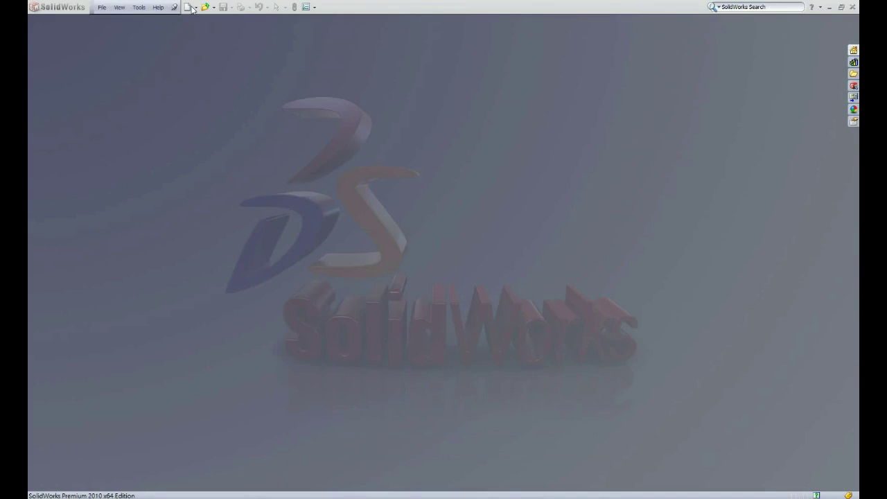
Create a new part and save it as 'Machine Screw, Countersunk'
left_click(188, 7)
left_click(381, 323)
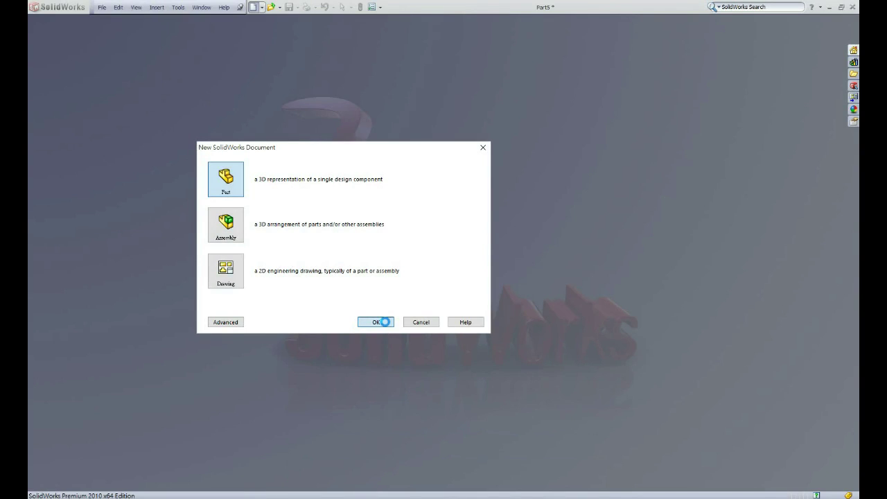
key("ctrl+s")
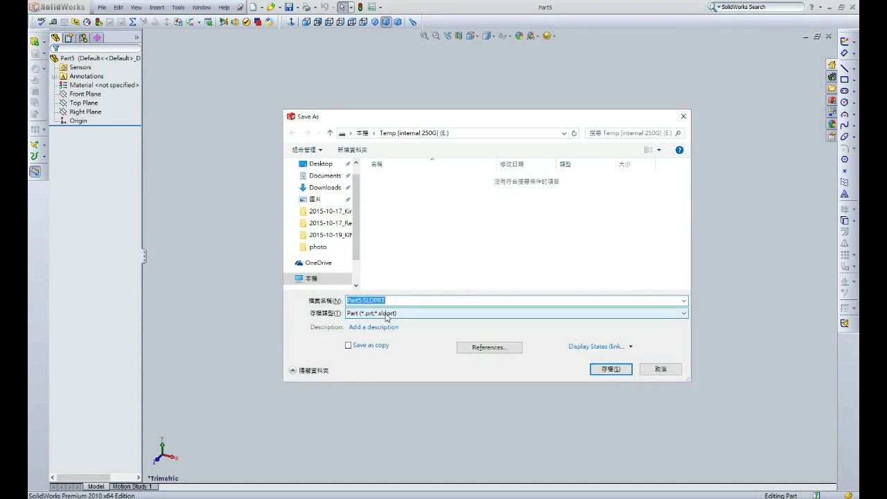
type("Machine Screw, Countersunk")
left_click(593, 371)
Sketch a circle centred on the origin on the Top Plane
left_click(95, 102)
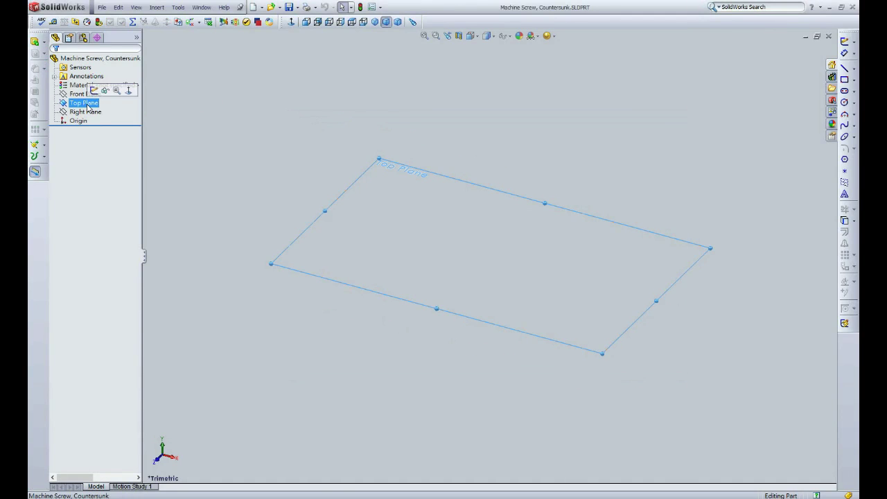
left_click(845, 42)
left_click(845, 103)
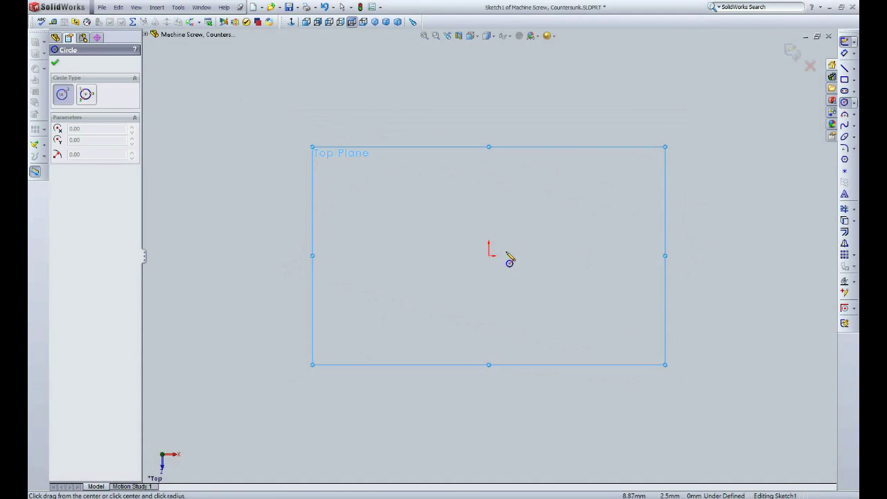
left_click(489, 256)
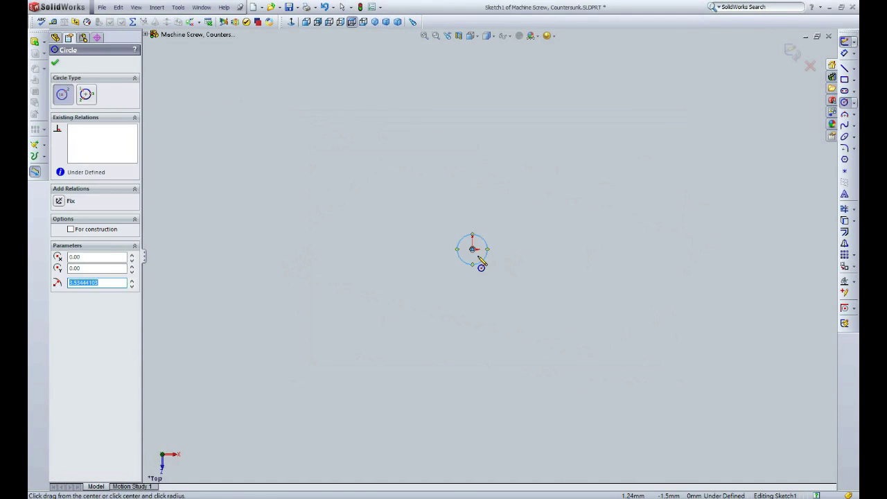
left_click(513, 283)
Dimension the circle's diameter to 6 mm
left_click(845, 52)
left_click(469, 181)
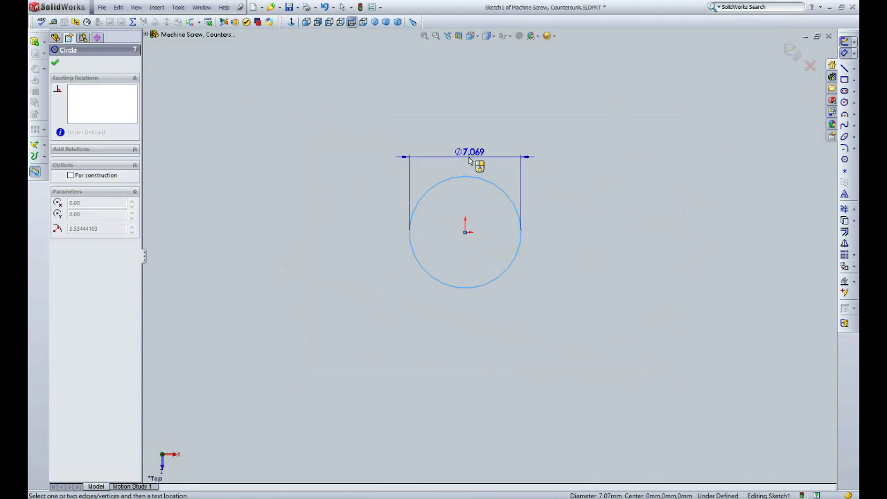
left_click(470, 150)
type("6.000mm")
key("Return")
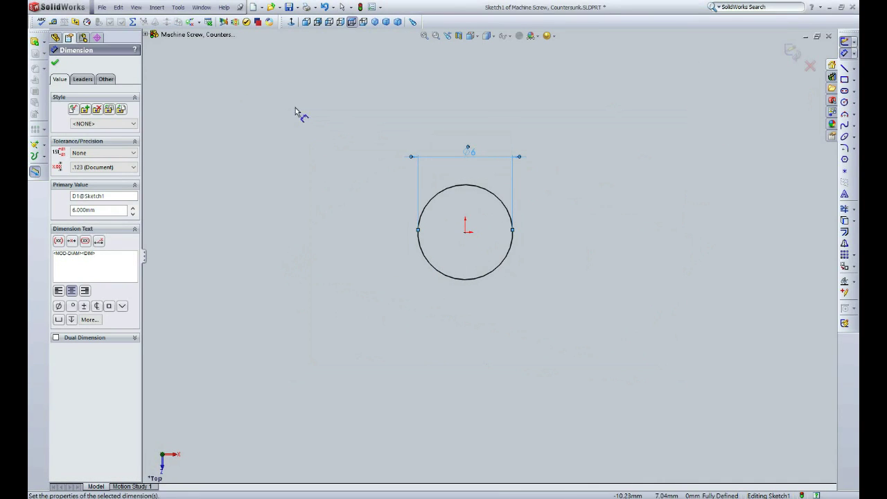
Show dimension names and rename the diameter dimension D1 to 'dia'
left_click(156, 7)
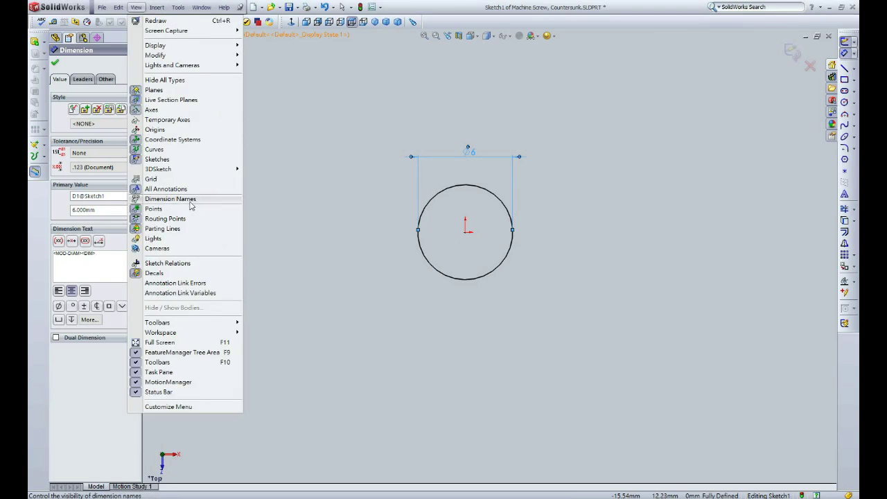
left_click(194, 202)
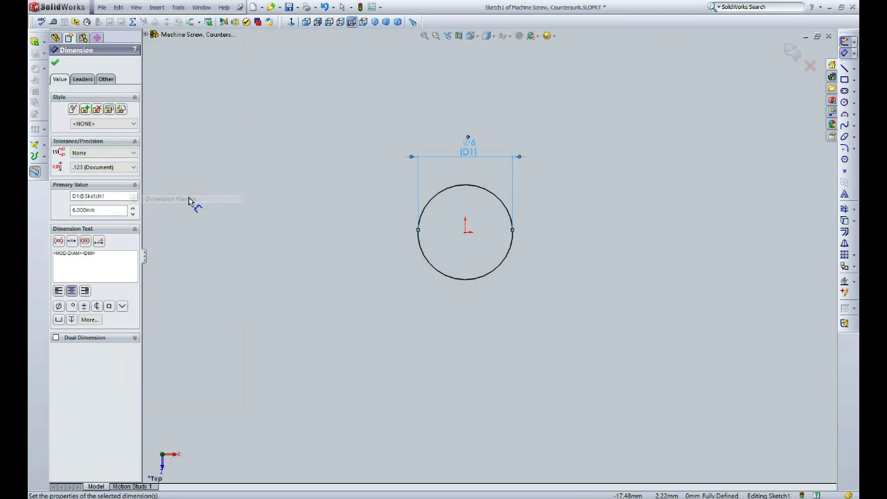
left_click(235, 161)
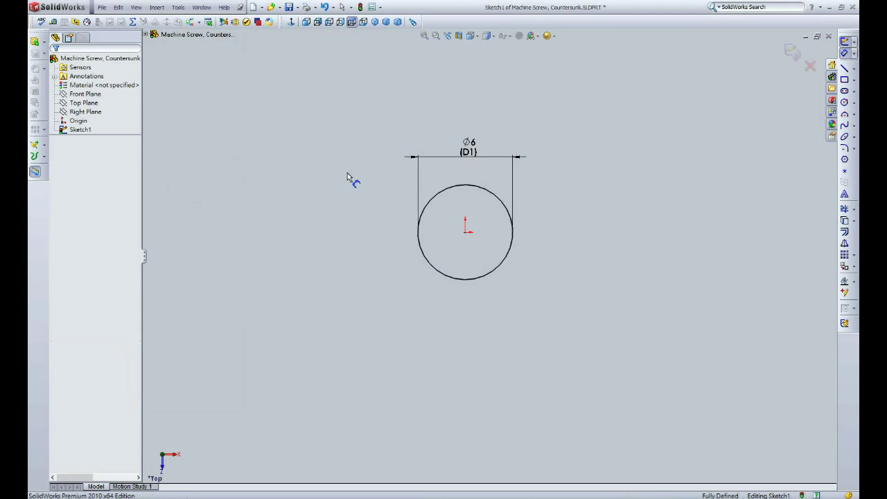
left_click(476, 154)
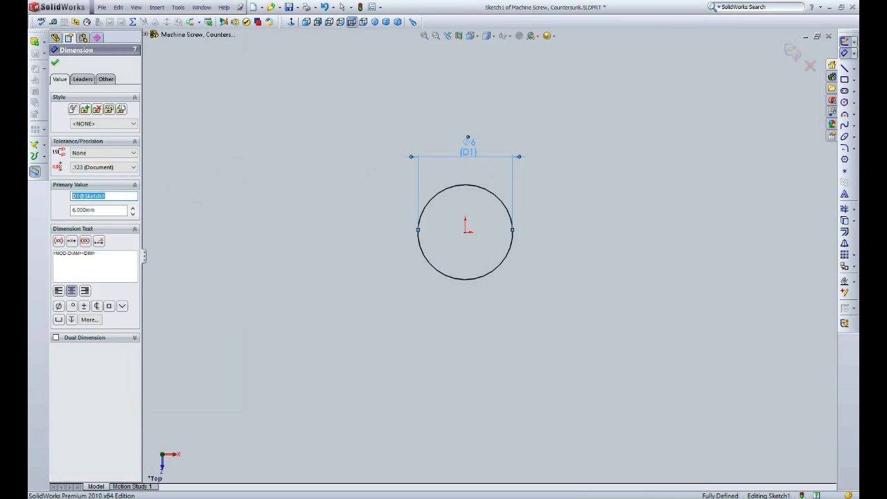
left_click(55, 65)
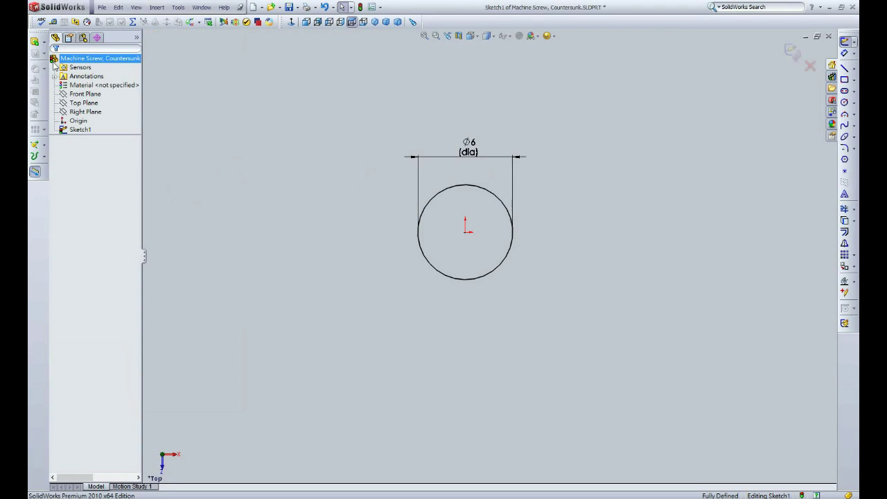
Extrude the Ø6 circle 20 mm downward (reversed direction) into a cylinder
left_click(36, 44)
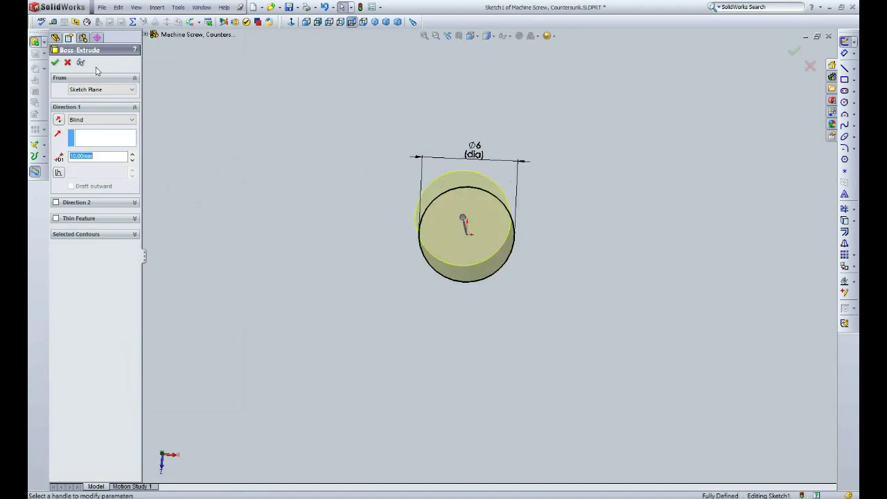
left_click(58, 119)
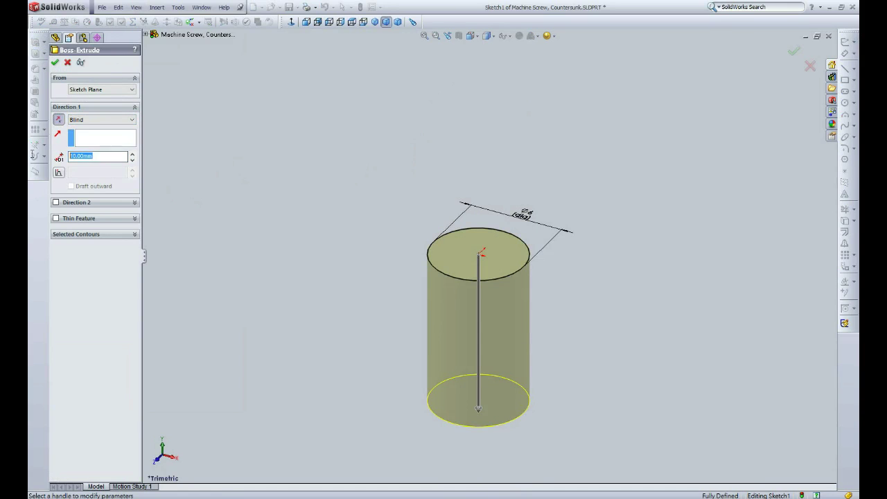
type("20")
left_click(55, 63)
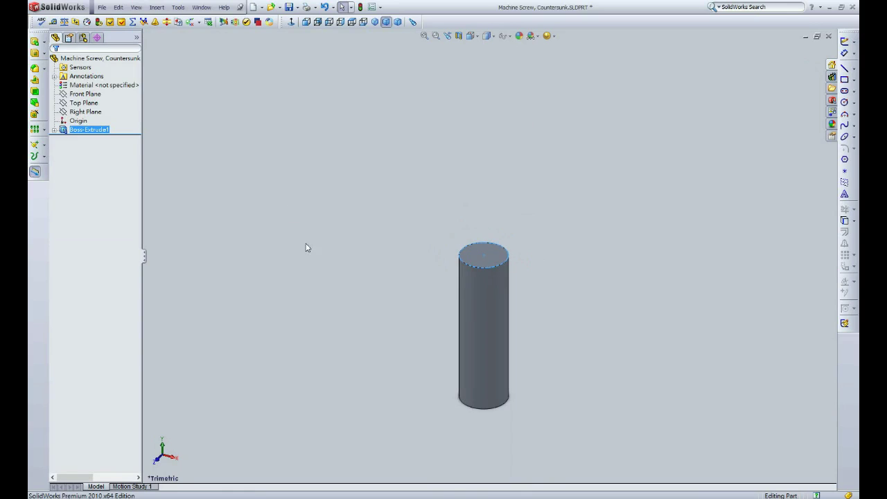
left_click(69, 132)
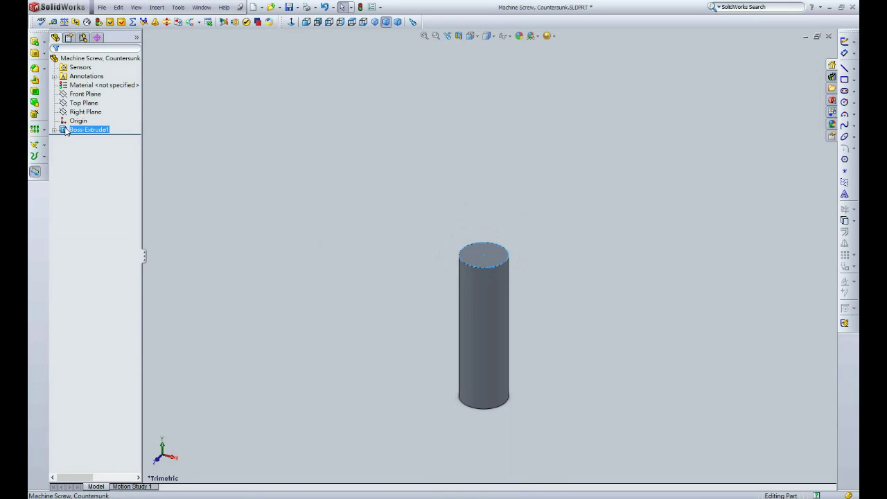
Rename the cylinder's 20 mm depth dimension to 'length'
left_click(499, 335)
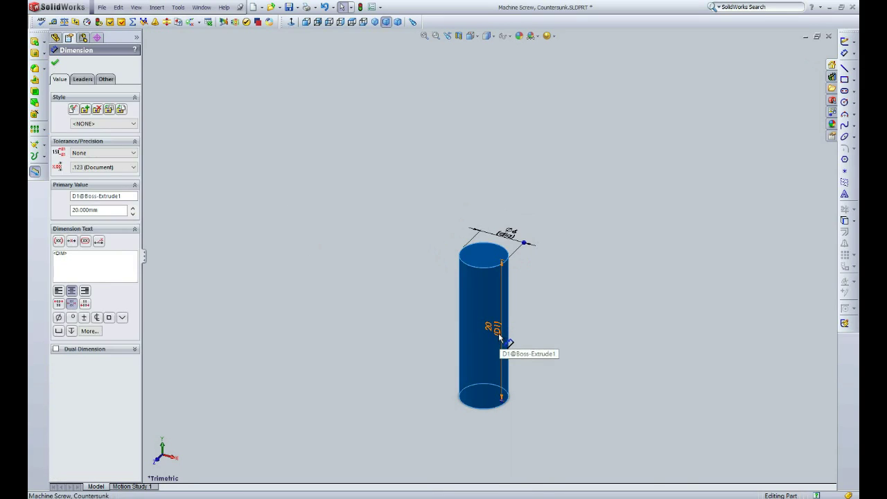
right_click(500, 336)
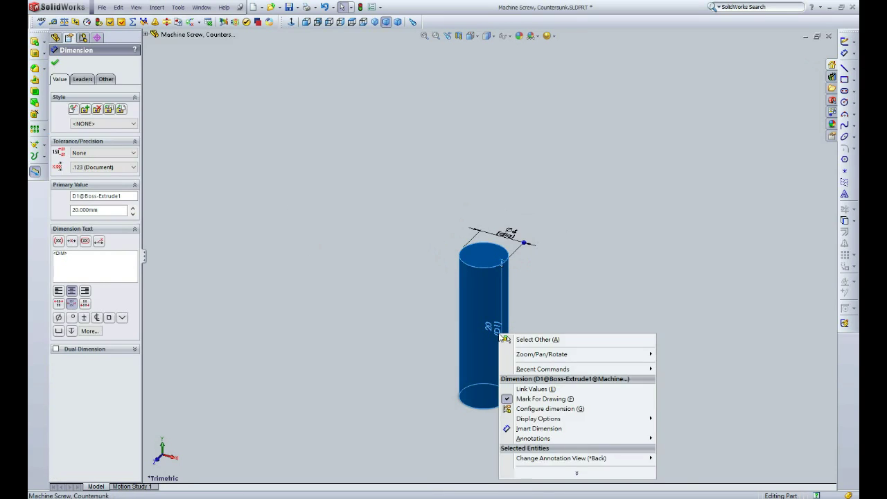
left_click(104, 197)
type("length")
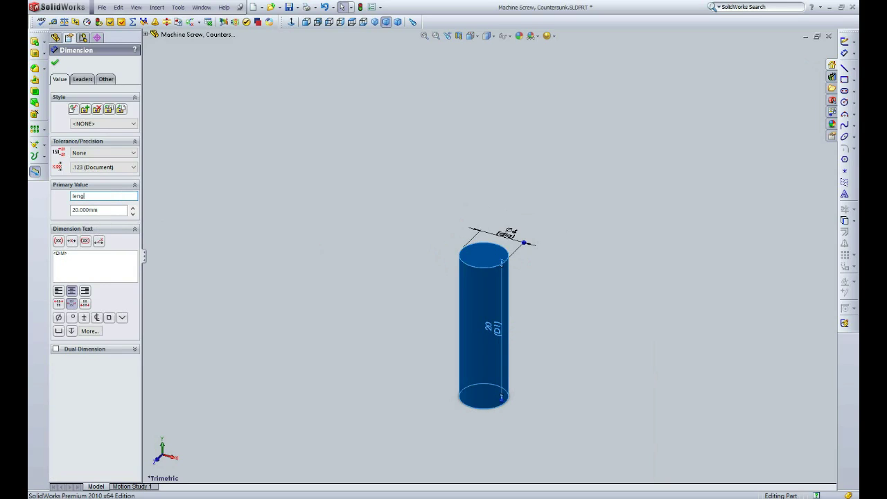
left_click(55, 64)
Rename the Boss-Extrude1 feature to 'bolt'
left_click(82, 133)
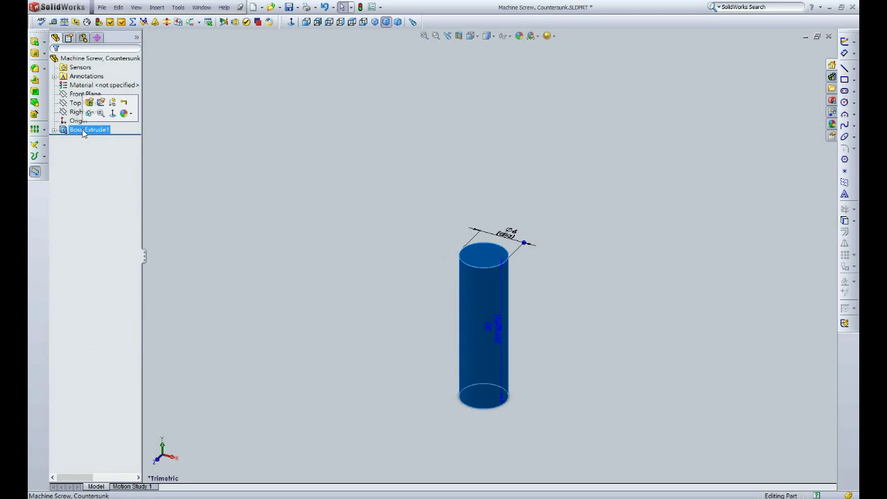
left_click(90, 131)
type("bolt")
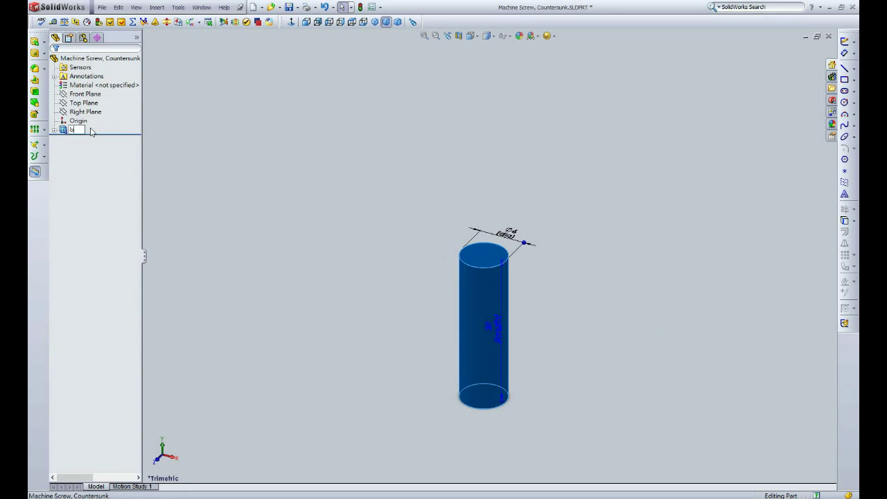
left_click(54, 131)
Rename the cylinder's Sketch1 to 'BoltSketch'
left_click(82, 139)
left_click(92, 140)
type("BoltSketch")
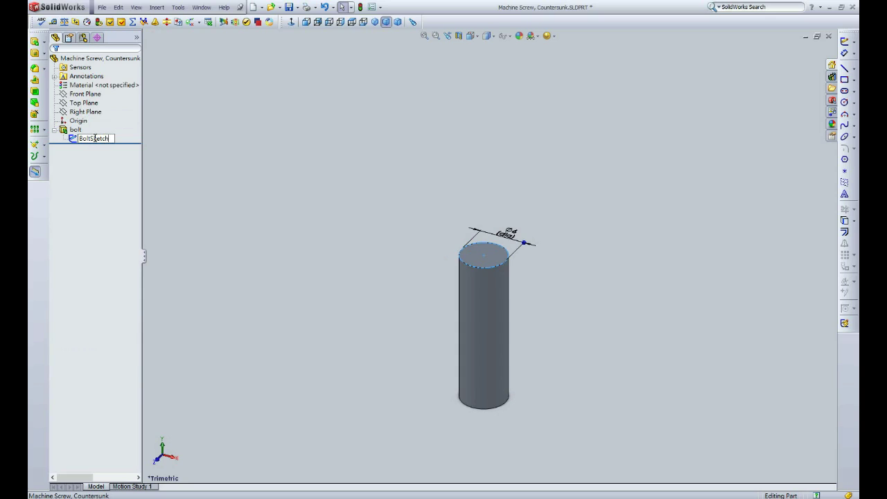
key("Return")
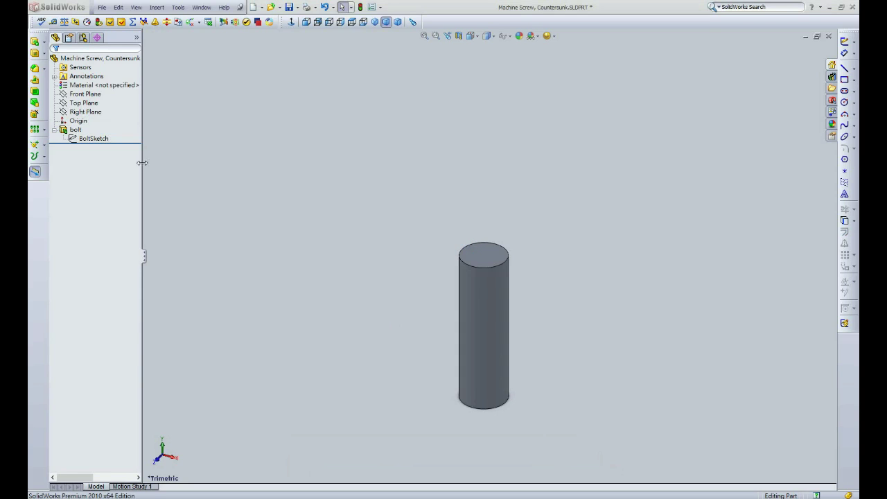
left_click(85, 112)
Start a sketch on the Right Plane and draw the first short profile lines, one as construction
left_click(845, 41)
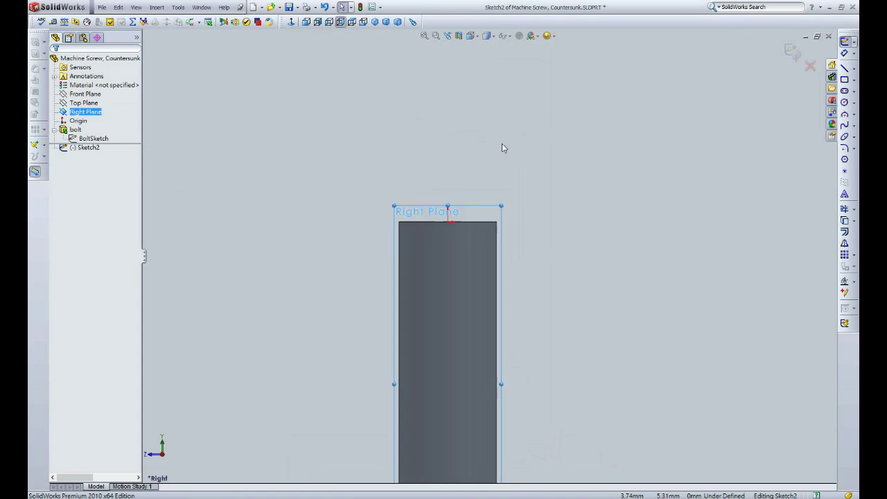
left_click(845, 67)
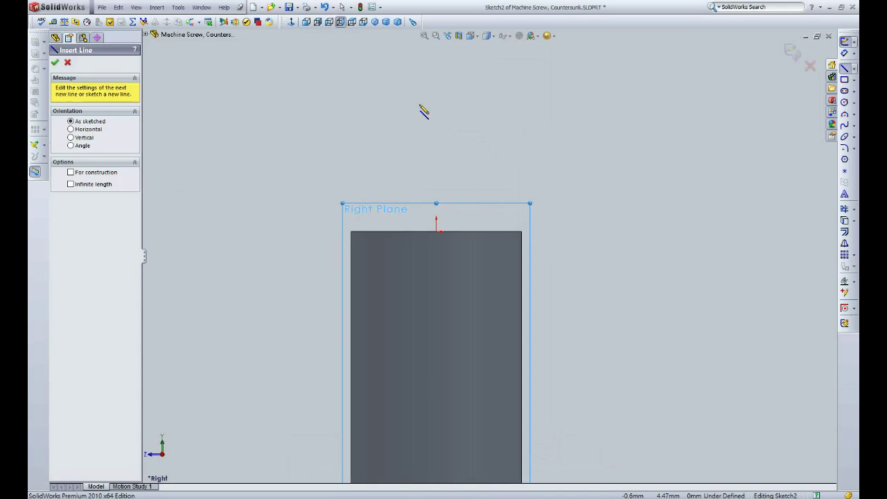
left_click(511, 130)
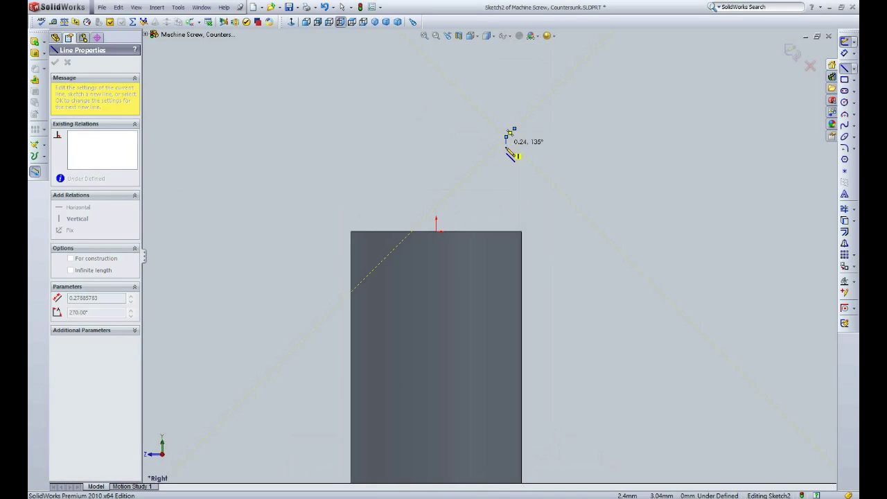
left_click(506, 144)
left_click(538, 145)
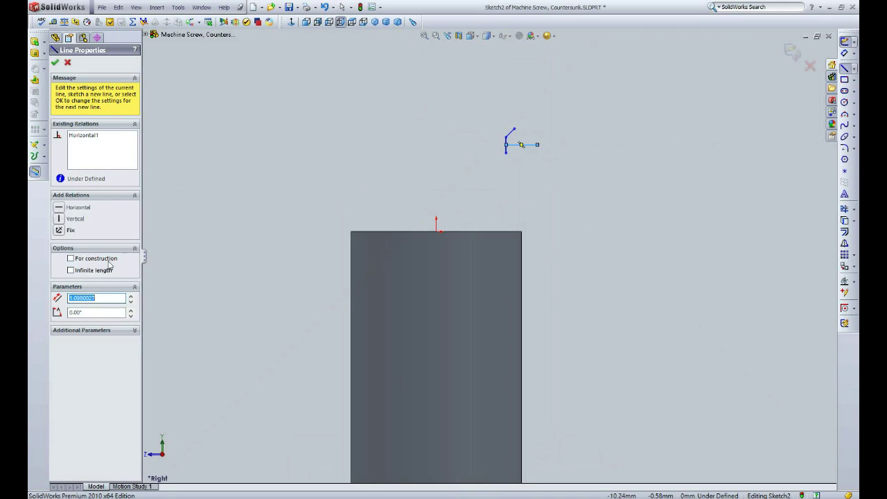
left_click(107, 259)
left_click(54, 63)
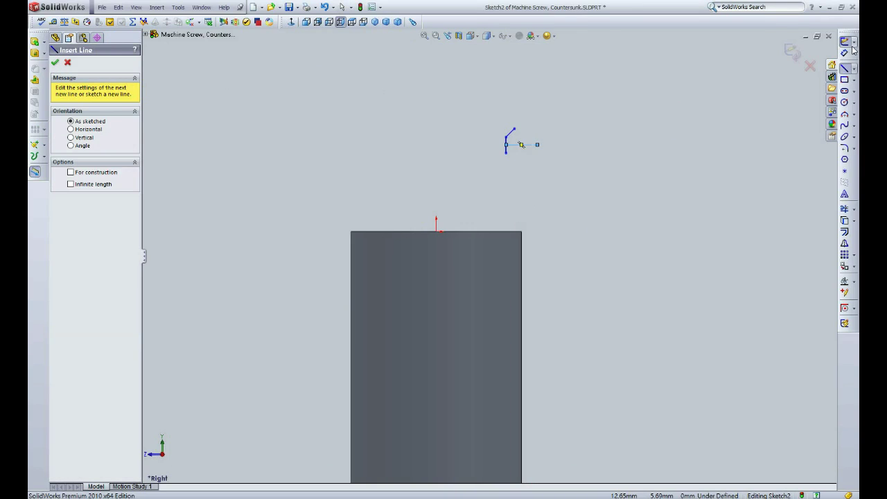
key("Escape")
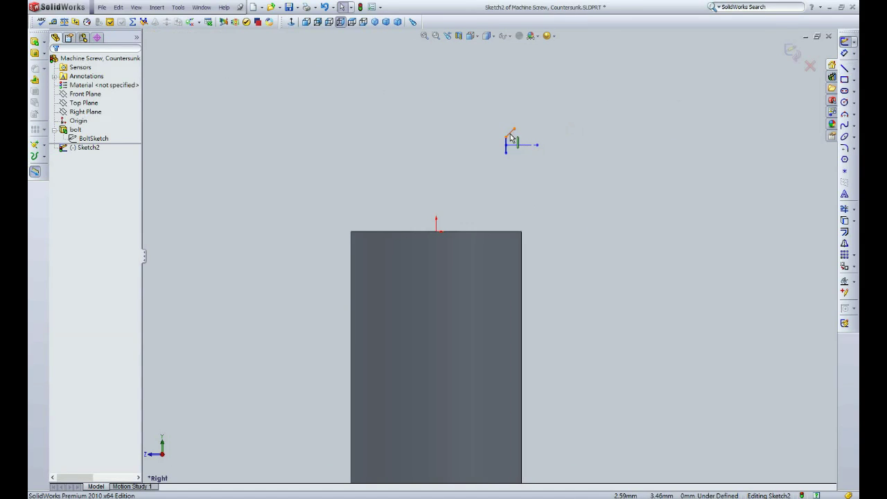
Close the trapezoid with a vertical edge, then add a horizontal line and a vertical line from the origin
left_click(510, 133)
left_click(511, 157, "ctrl")
key("Escape")
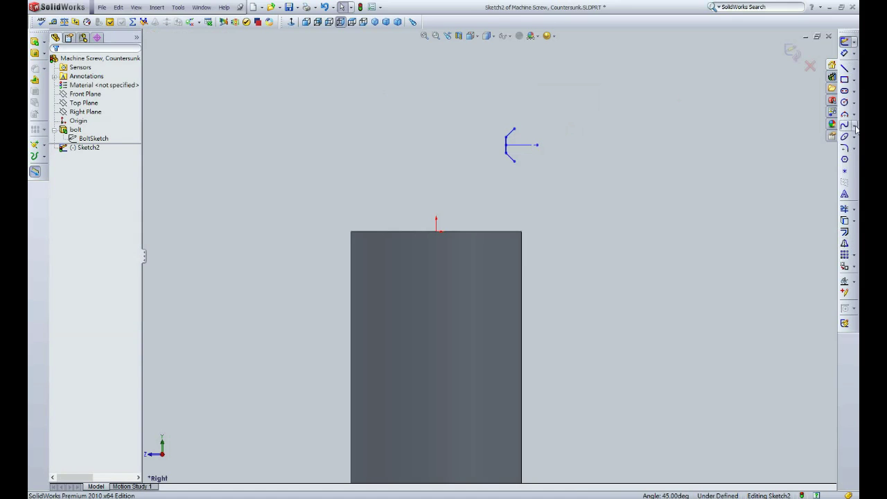
left_click(844, 67)
scroll(544, 131, "down", 2)
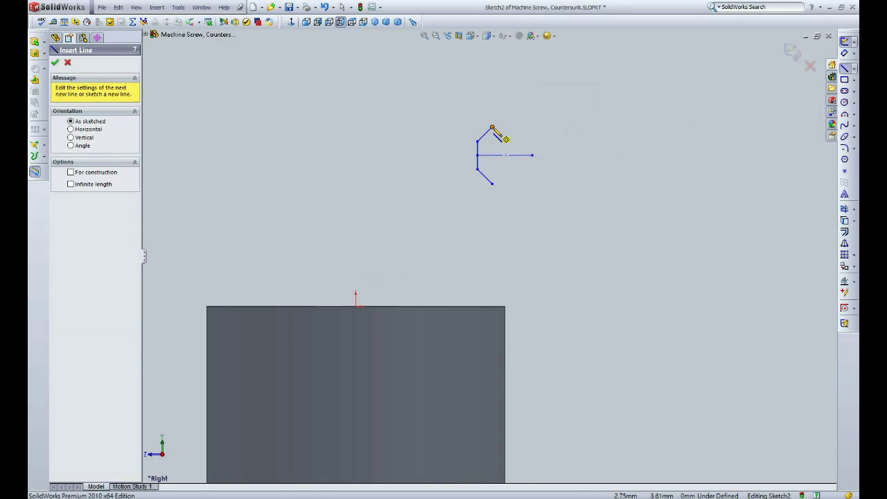
left_click_drag(493, 128, 493, 183)
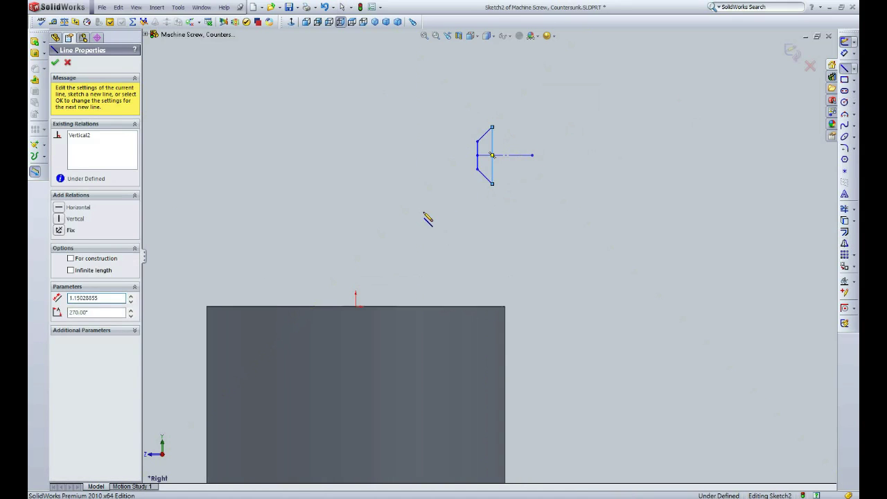
left_click_drag(419, 212, 619, 212)
mouse_move(355, 305)
left_mouse_down()
mouse_move(368, 153)
mouse_move(357, 79)
left_mouse_up()
Convert the long horizontal and vertical lines into construction lines
key("Escape")
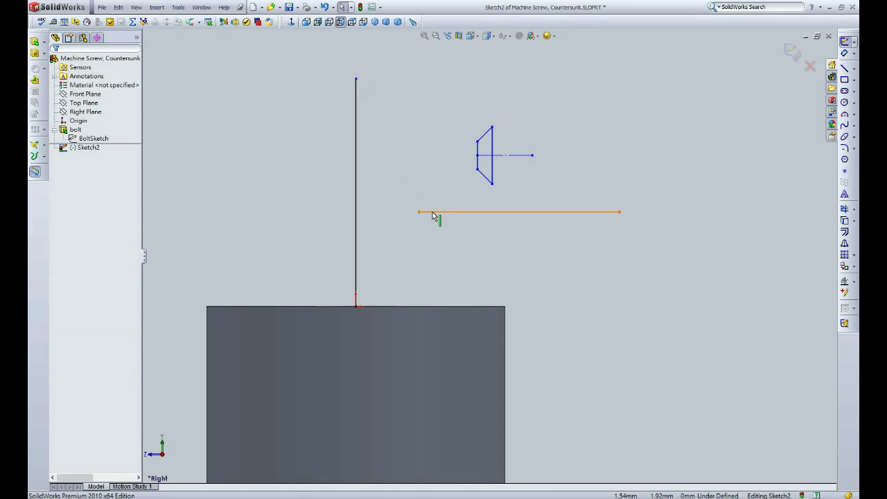
left_click(433, 213)
left_click(358, 188, "ctrl")
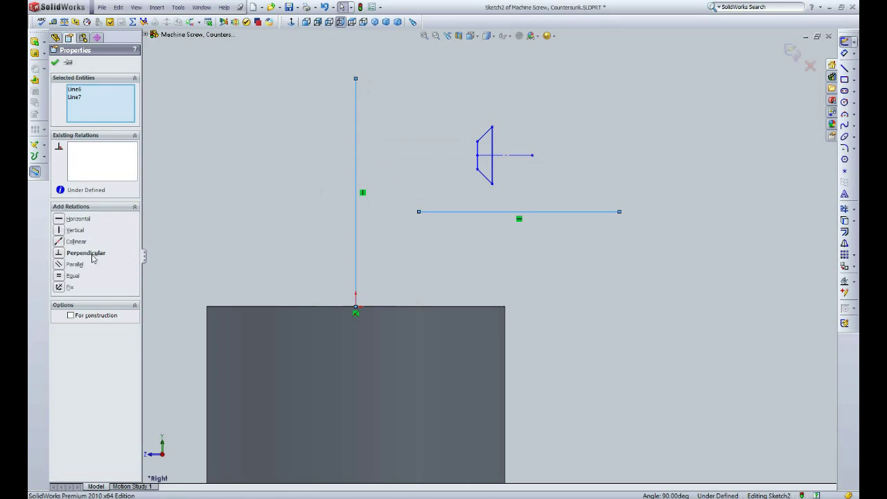
left_click(71, 315)
left_click(55, 63)
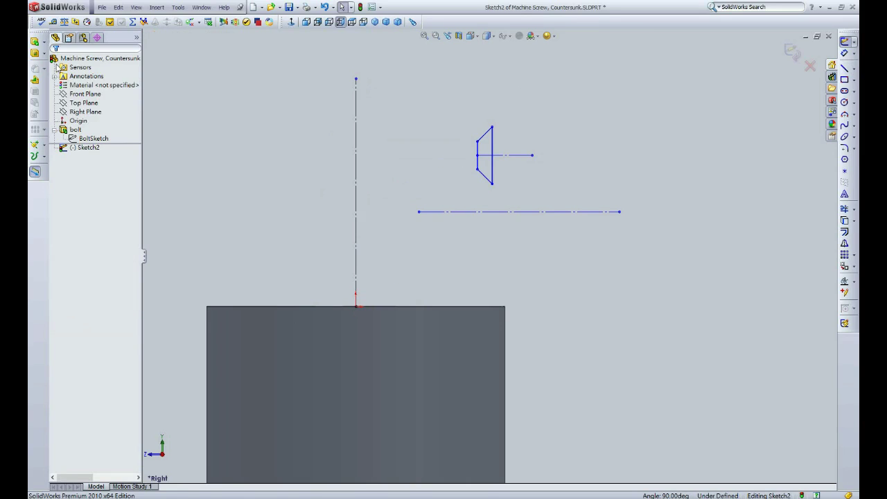
Mirror the trapezoid about the horizontal centerline
left_click_drag(453, 97, 512, 207)
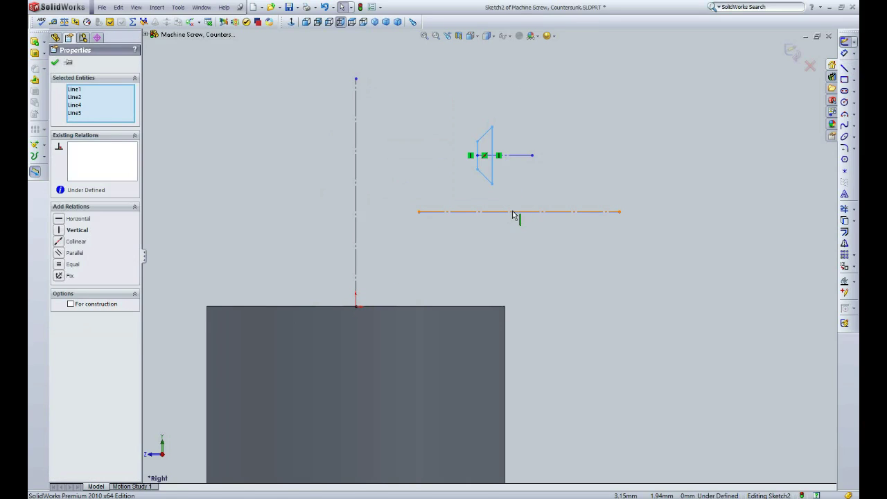
left_click(513, 211, "ctrl")
left_click(844, 244)
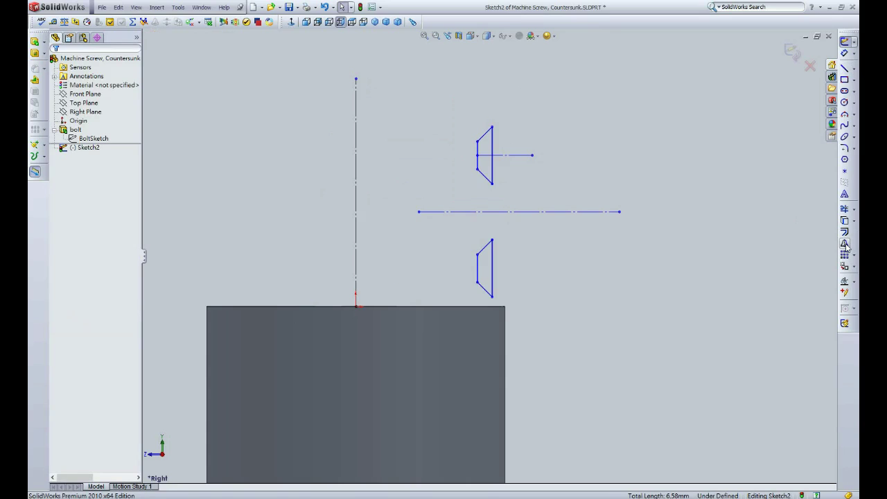
Draw a horizontal line from the mirrored trapezoid and set its properties
left_click(844, 67)
left_click(477, 269)
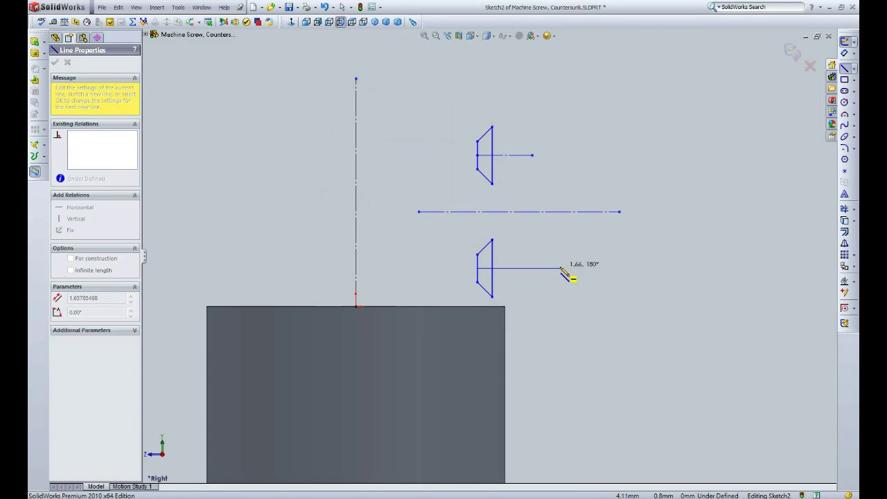
left_click(560, 268)
key("Escape")
left_click_drag(451, 228, 583, 323)
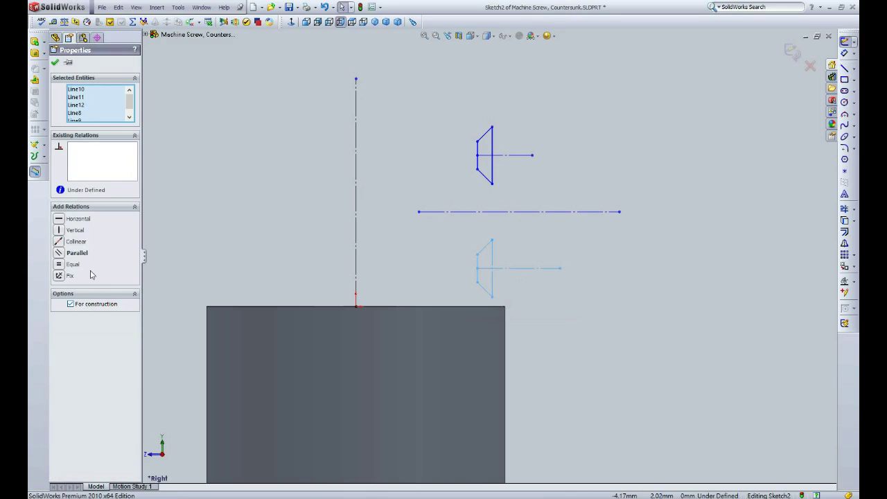
left_click(56, 64)
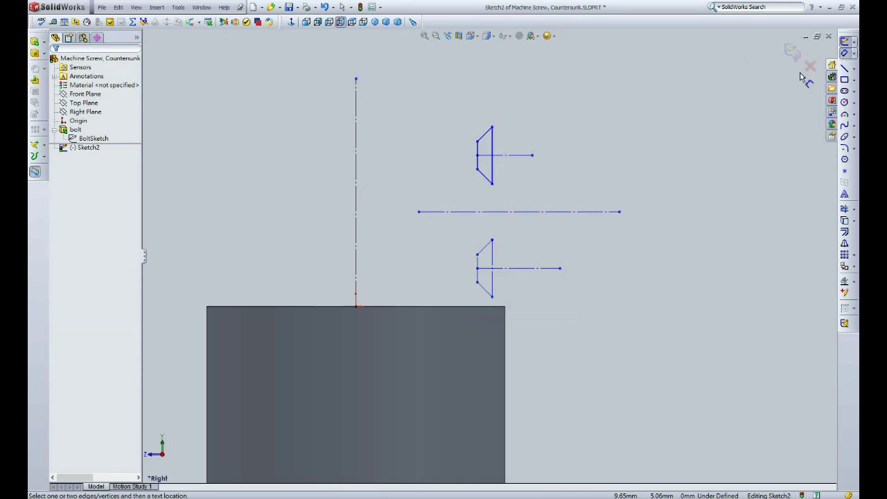
Dimension the angle between the slanted edges to 60°
left_click_drag(485, 179, 409, 217)
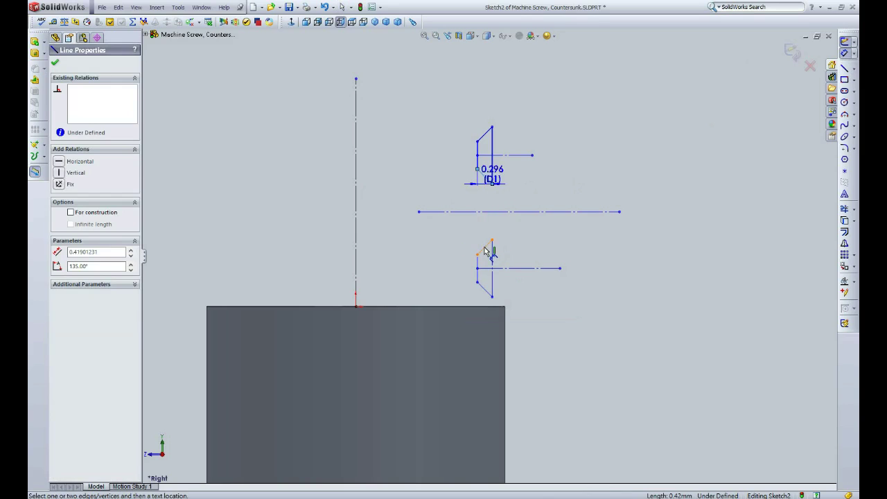
left_click(408, 216)
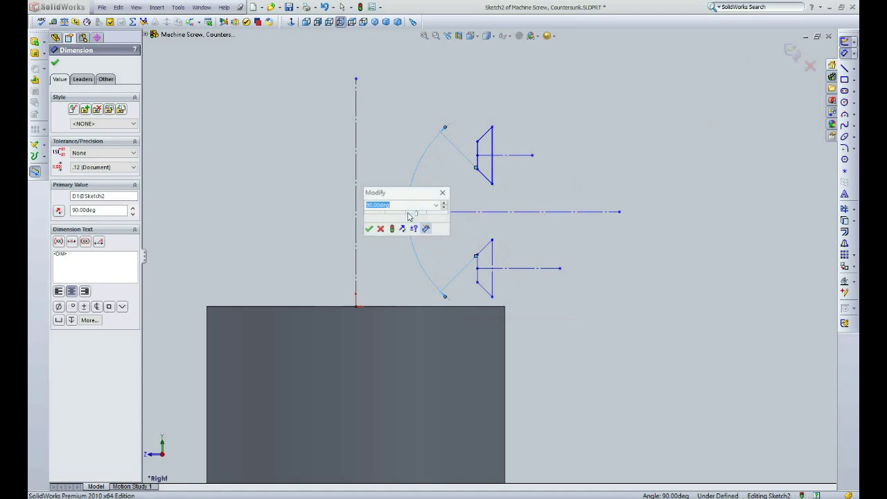
type("60")
key("Return")
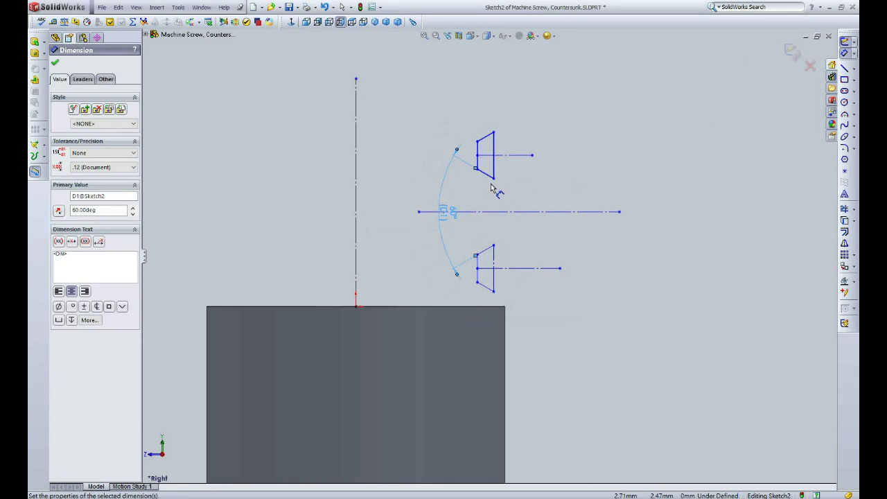
Set the vertical gap between the two trapezoids' inner vertices to 0.01
left_click(494, 179)
left_click(493, 246)
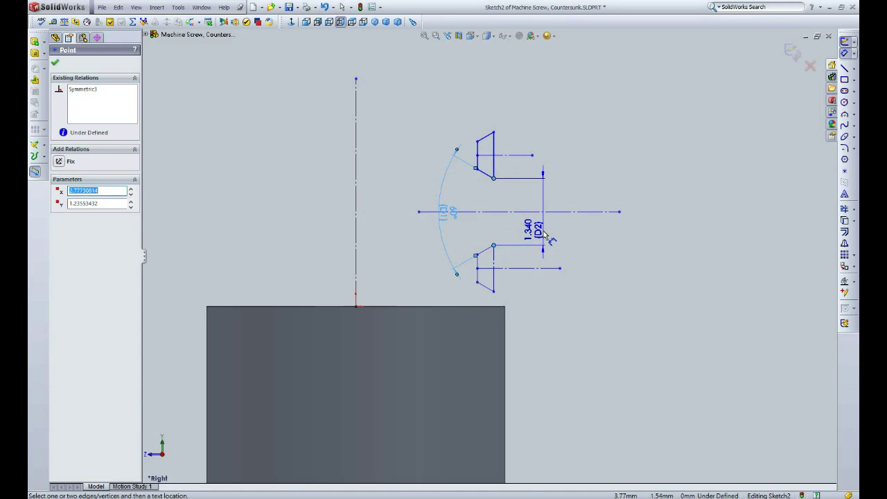
left_click(545, 232)
type("0.01")
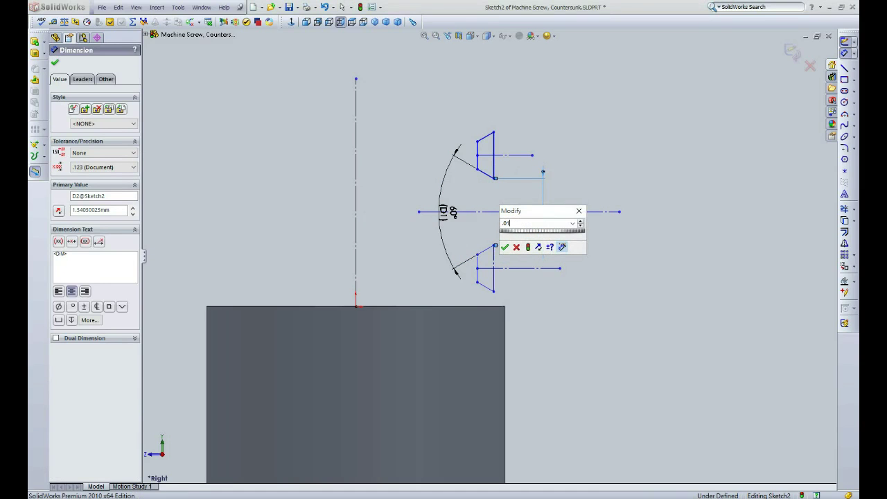
key("Return")
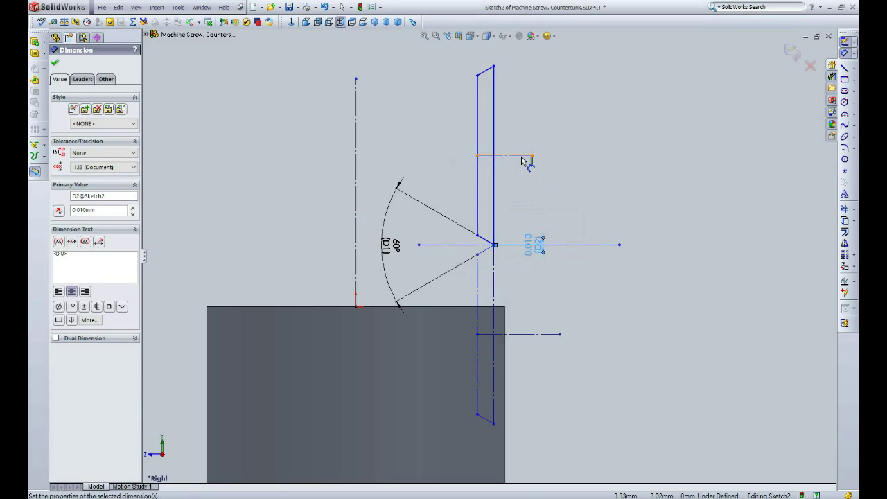
Dimension the spacing between the two horizontal construction lines to 1 mm
left_click(522, 155)
left_click(551, 335)
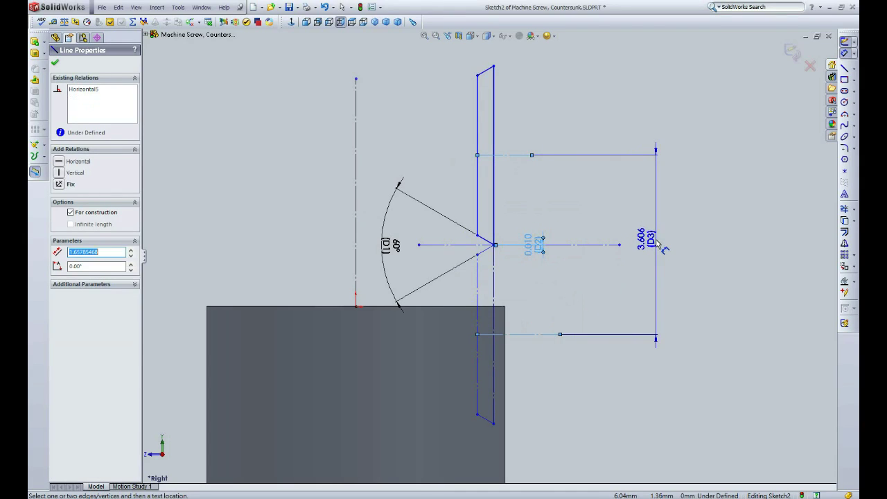
left_click(659, 245)
type("1mm")
key("Return")
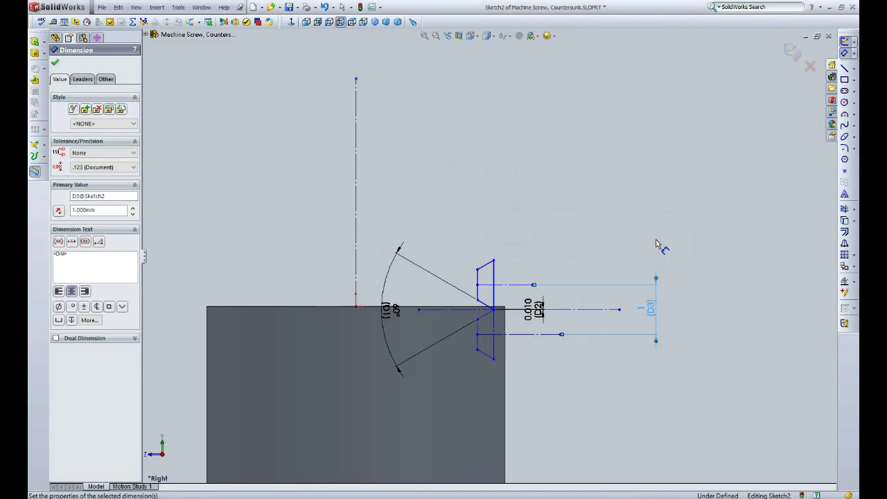
key("Escape")
Name the 1 mm spacing dimension 'pitch' and drag the profile up above the bolt
left_click(655, 312)
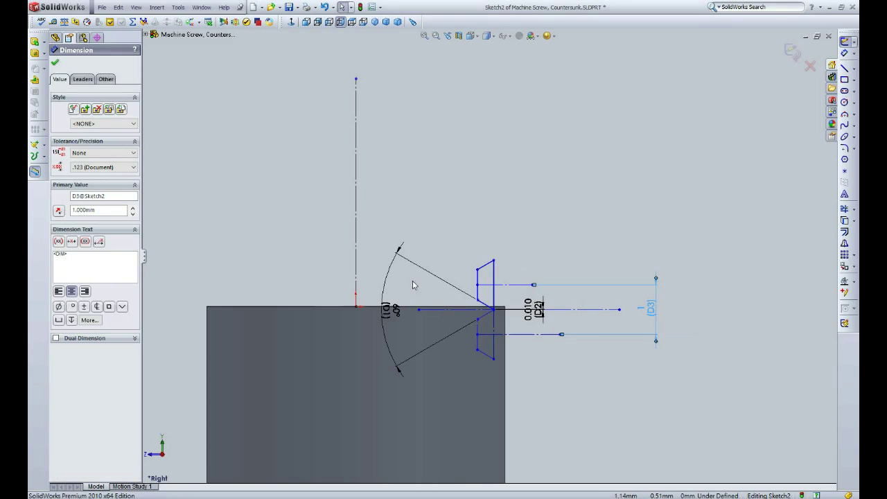
double_click(115, 196)
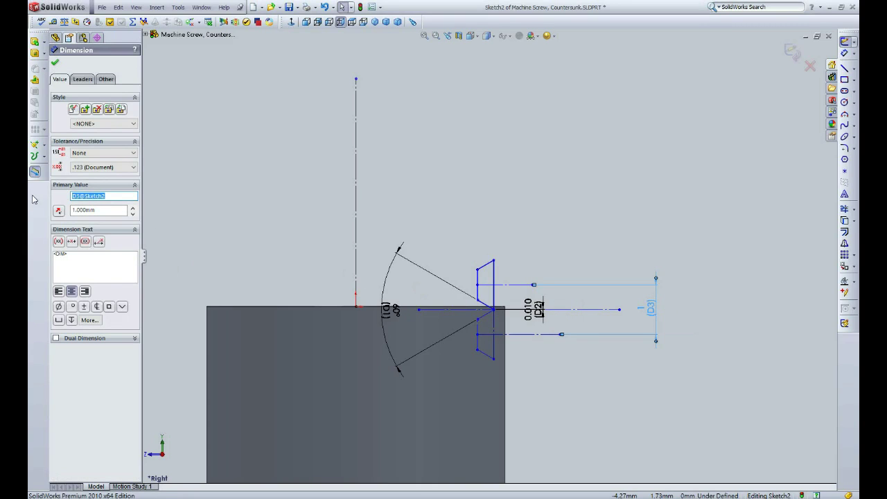
type("pitch")
left_click(55, 64)
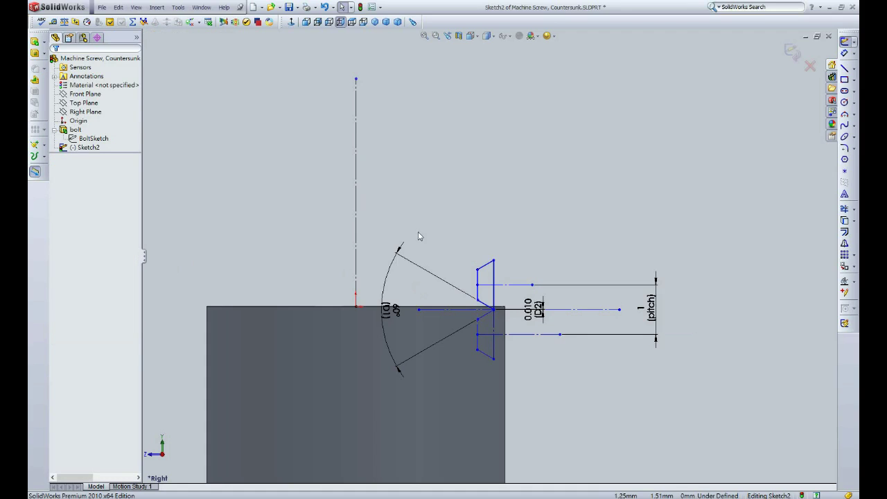
mouse_move(522, 288)
left_mouse_down()
mouse_move(528, 220)
mouse_move(532, 252)
left_mouse_up()
left_click_drag(494, 229, 498, 150)
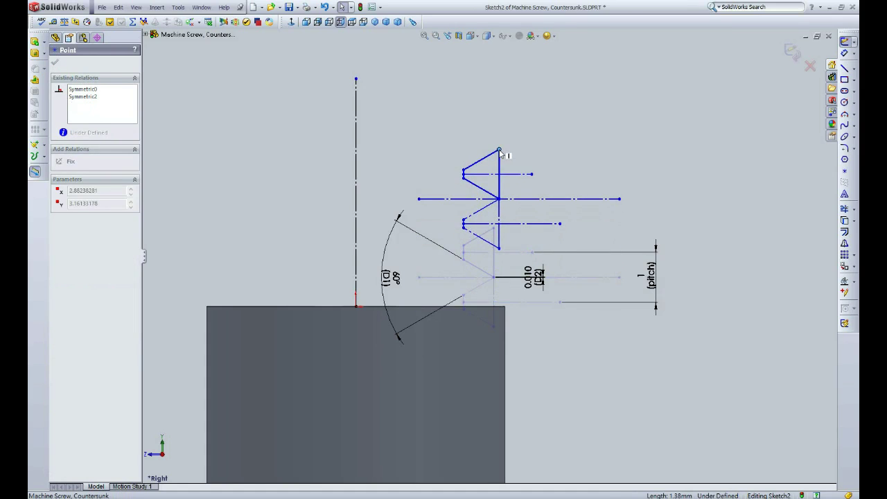
Dimension the horizontal centerline to the bolt's top edge at 2.166 mm
left_click(844, 52)
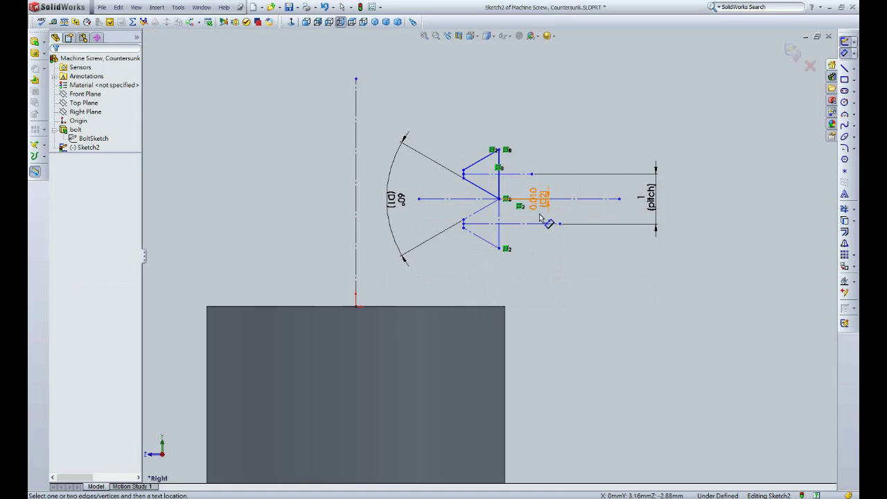
left_click(579, 199)
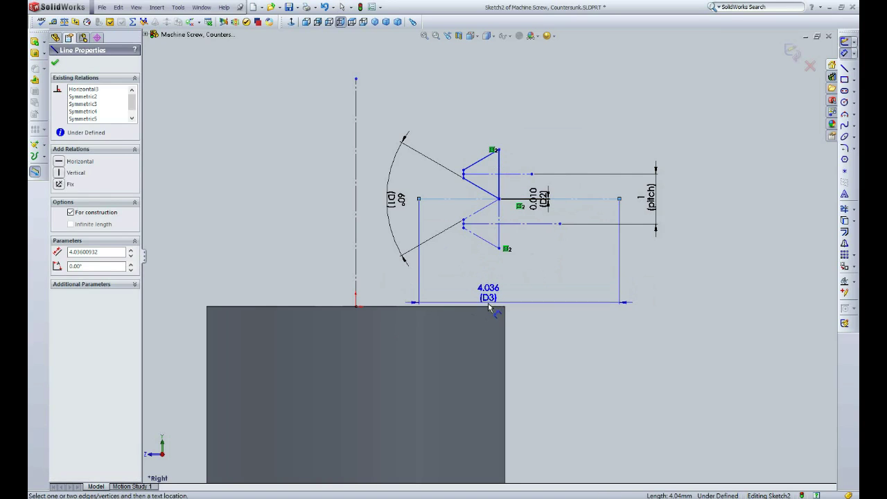
left_click(491, 308)
left_click(613, 266)
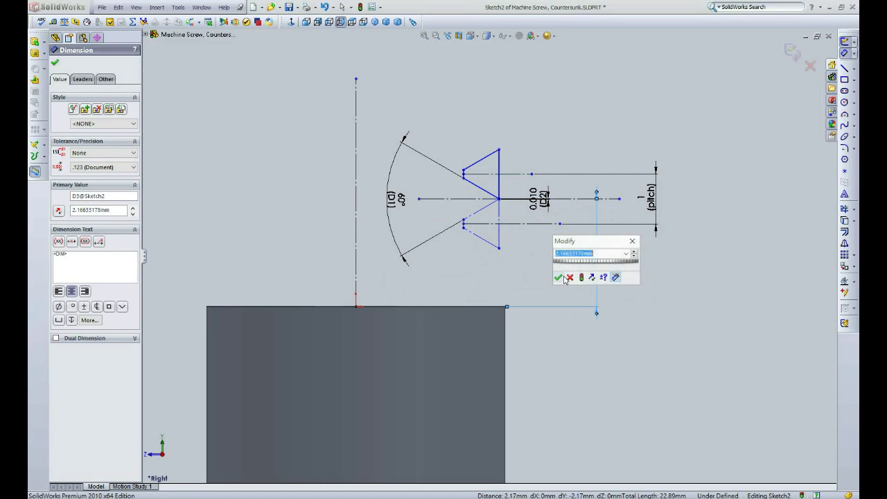
left_click(559, 277)
Dimension the short countersink edge, keeping 0.166 as D4
scroll(445, 145, "down", 4)
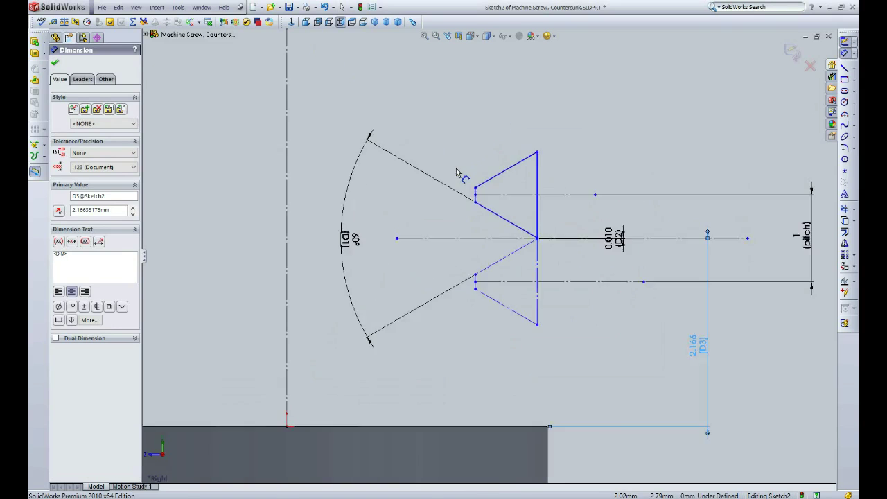
left_click(489, 211)
left_click(431, 205)
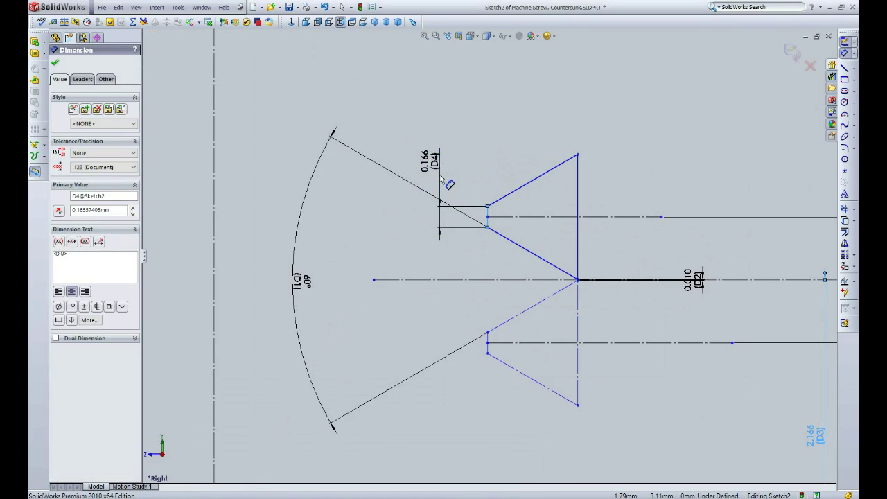
left_click(402, 179)
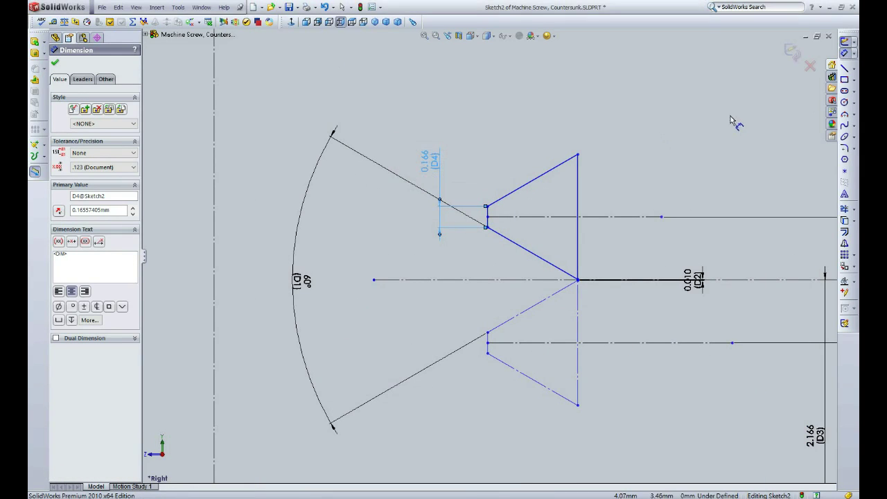
Add a 4.337 head diameter dimension (D5) about the vertical centerline
left_click(489, 217)
scroll(489, 249, "up", 3)
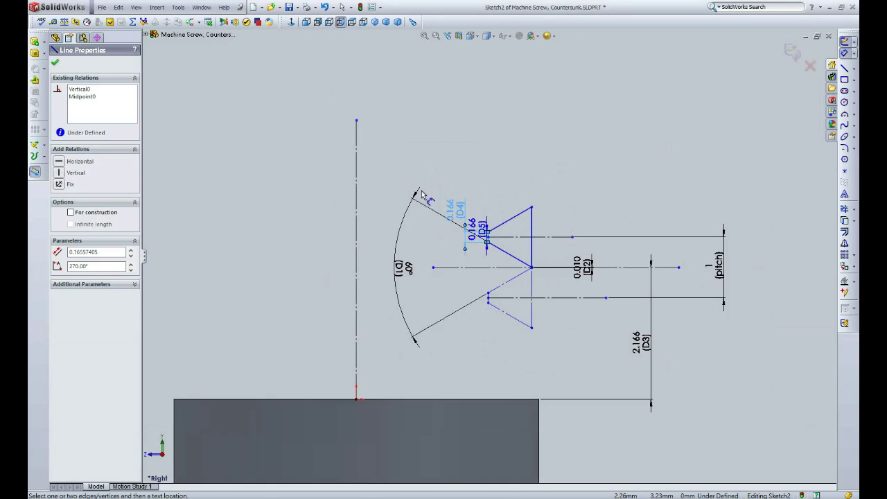
left_click(357, 187)
left_click(374, 104)
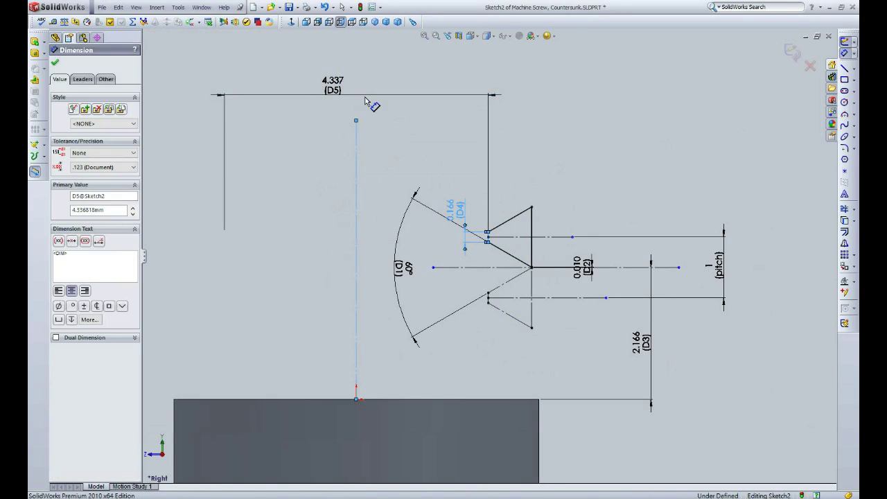
left_click(294, 113)
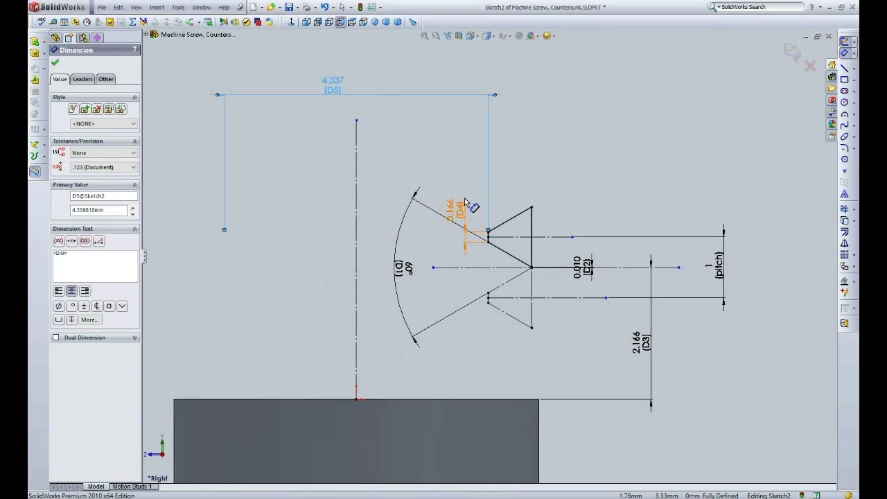
key("Escape")
left_click(178, 7)
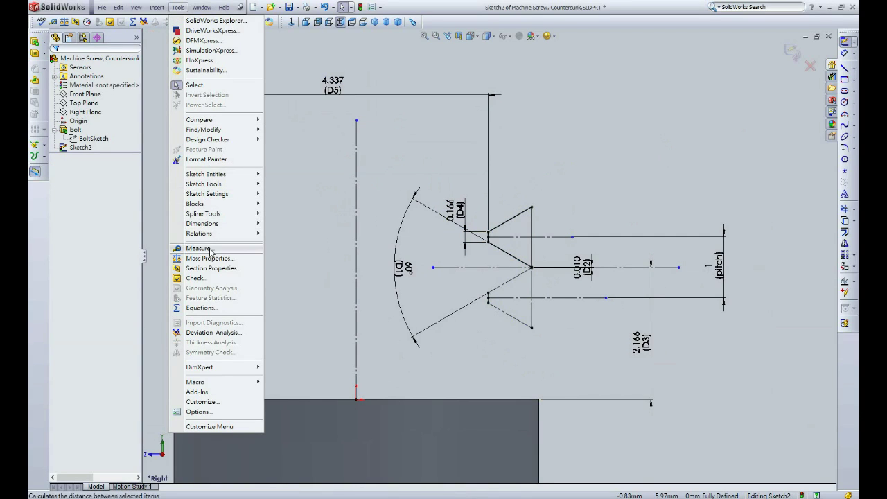
Add the equation D3 = pitch in the Equations manager
left_click(216, 311)
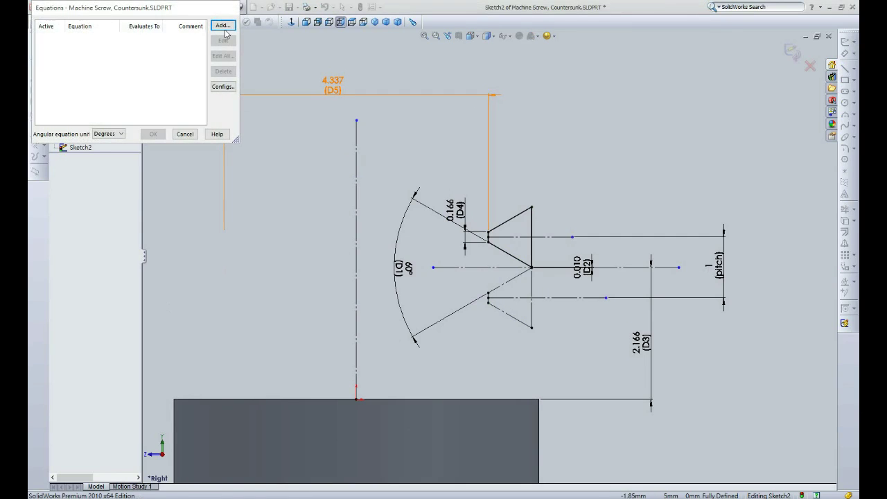
left_click(223, 27)
left_click(655, 353)
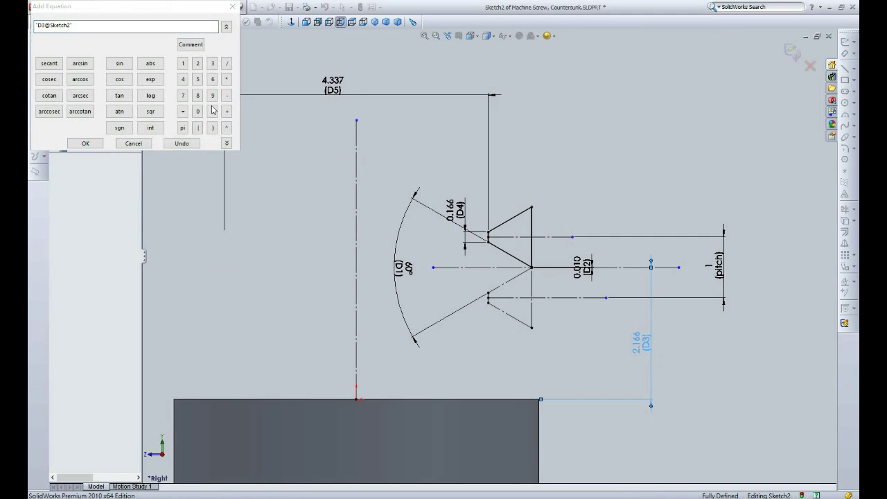
type("=")
left_click(719, 266)
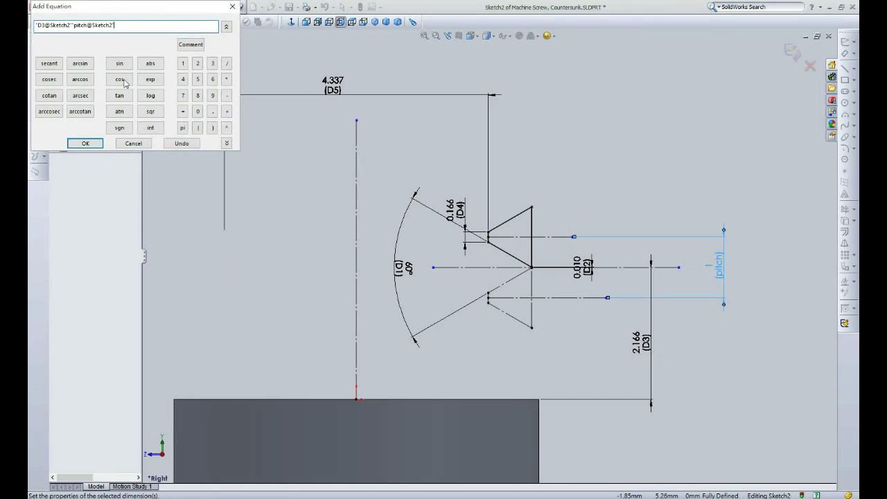
left_click(89, 146)
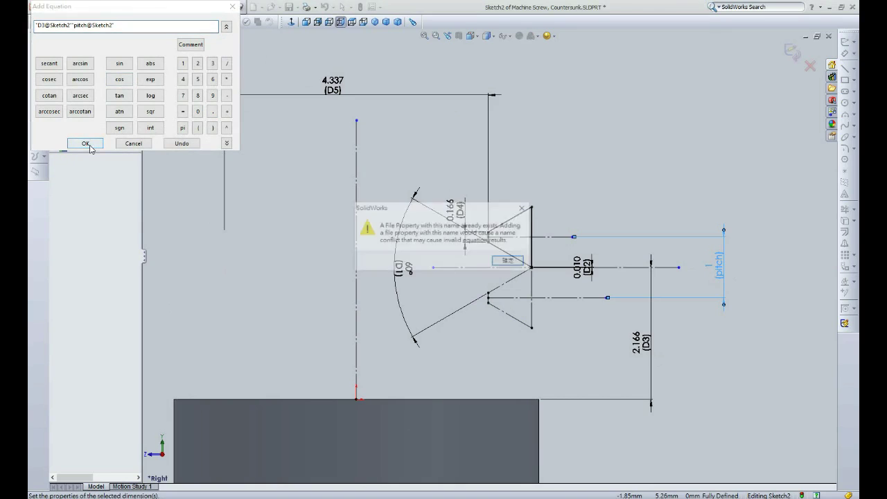
left_click(507, 263)
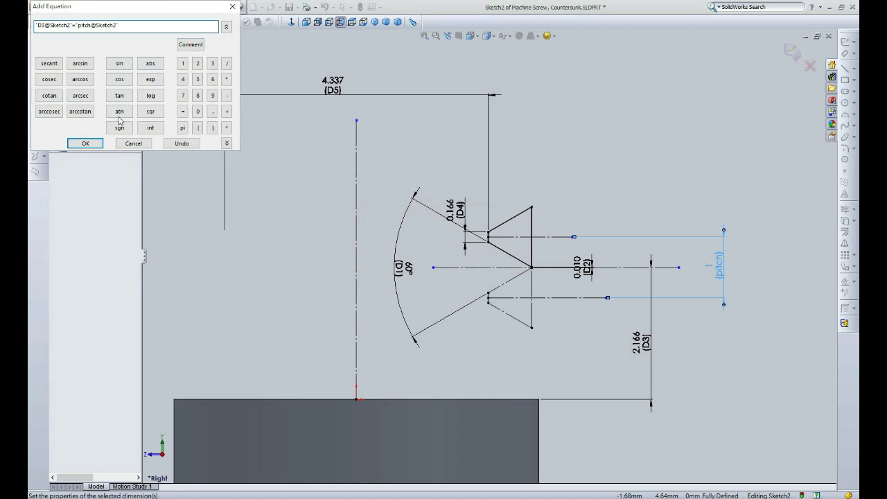
left_click(90, 147)
Add the equation D4 = pitch/4
left_click(213, 29)
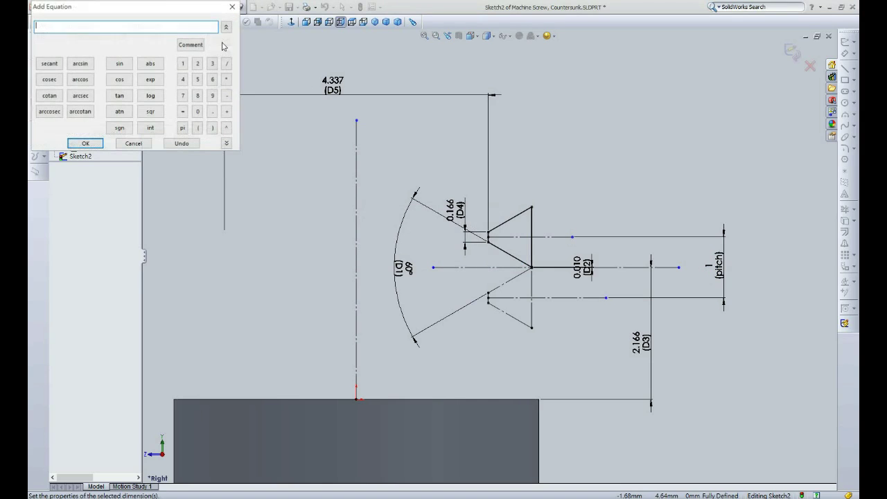
left_click(458, 214)
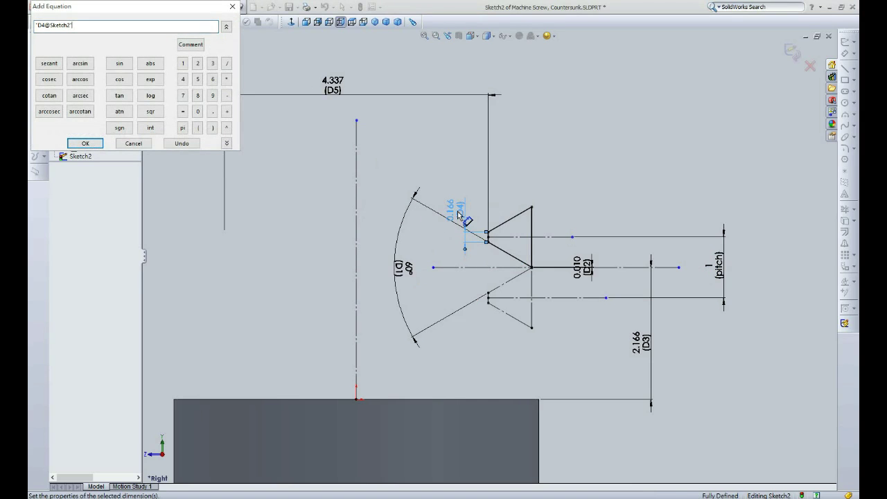
type("=")
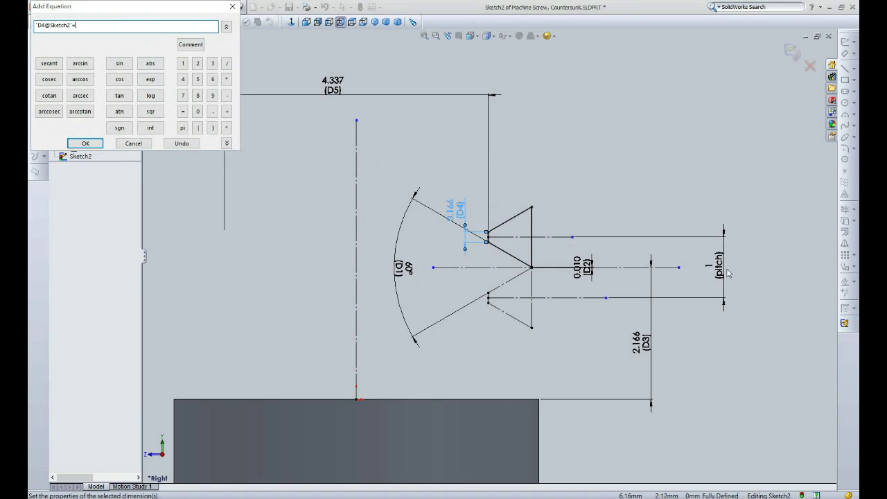
left_click(719, 269)
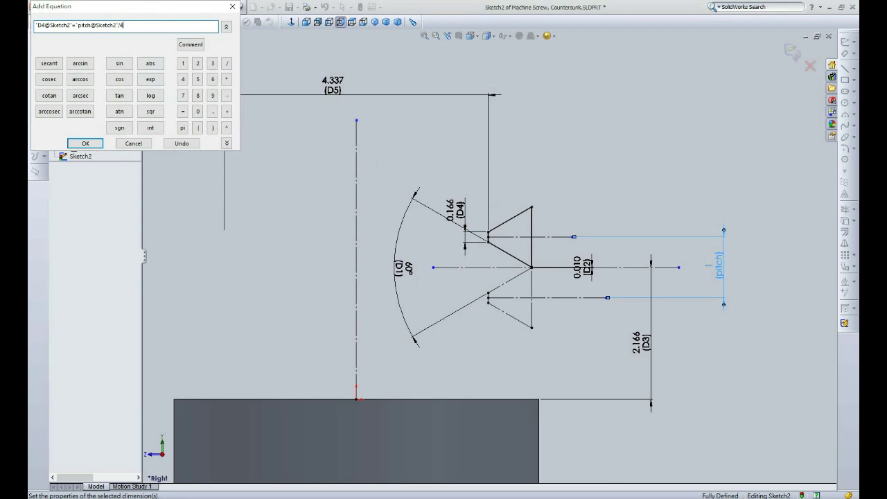
left_click(85, 143)
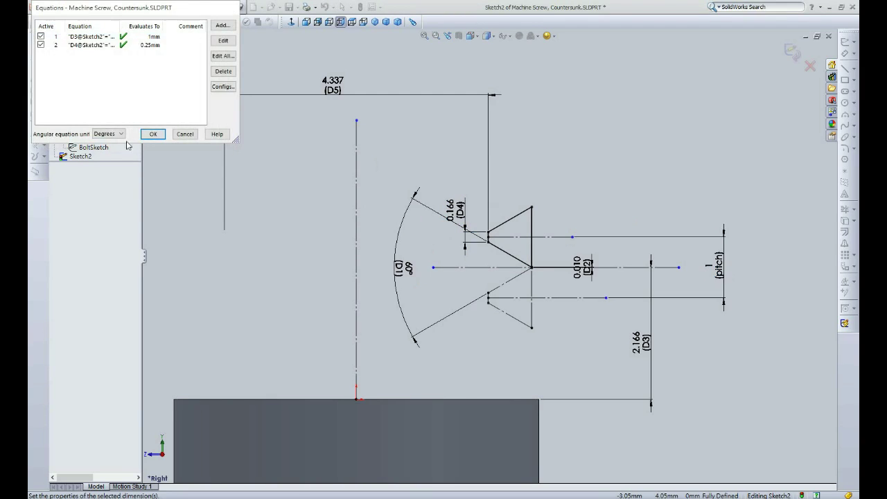
Add a D5 equation from dia@BoltSketch and pitch, then rebuild to get D5 = 4.917
left_click(222, 26)
left_click(332, 84)
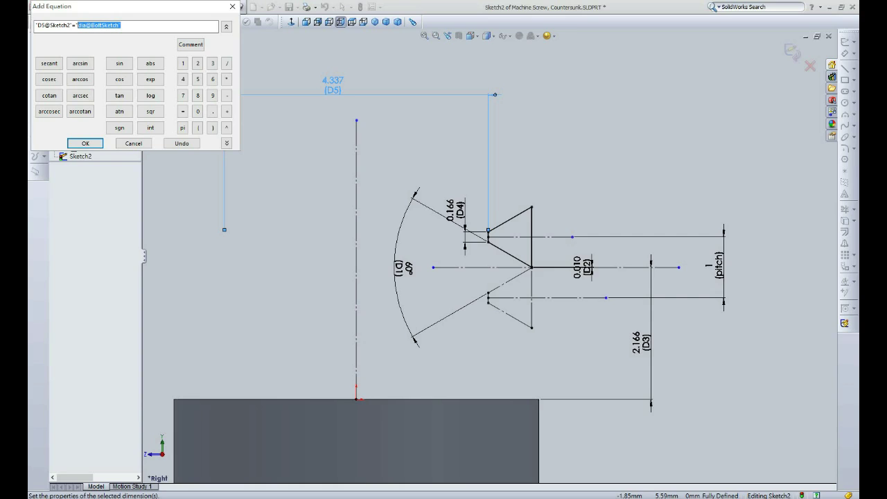
key("End")
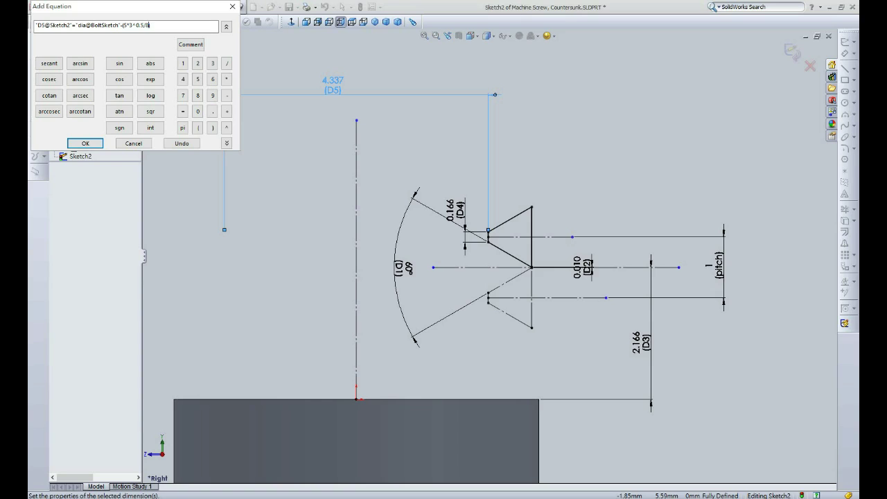
left_click(721, 266)
left_click(85, 144)
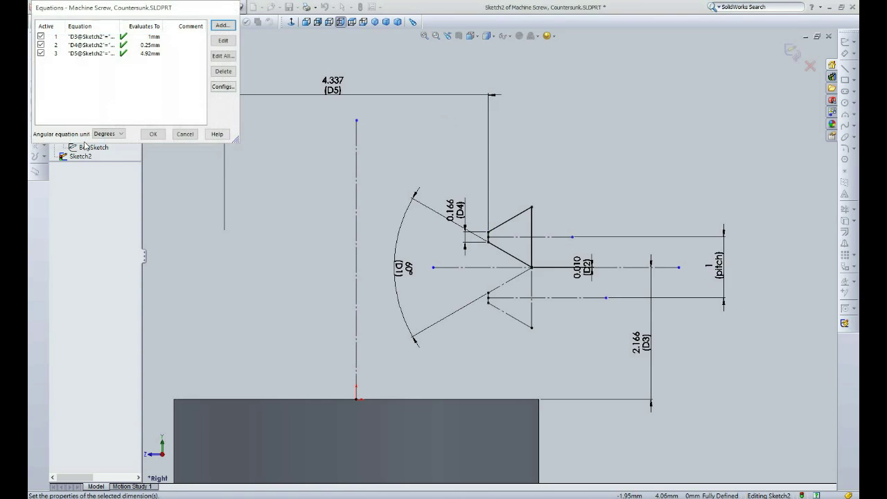
left_click(153, 134)
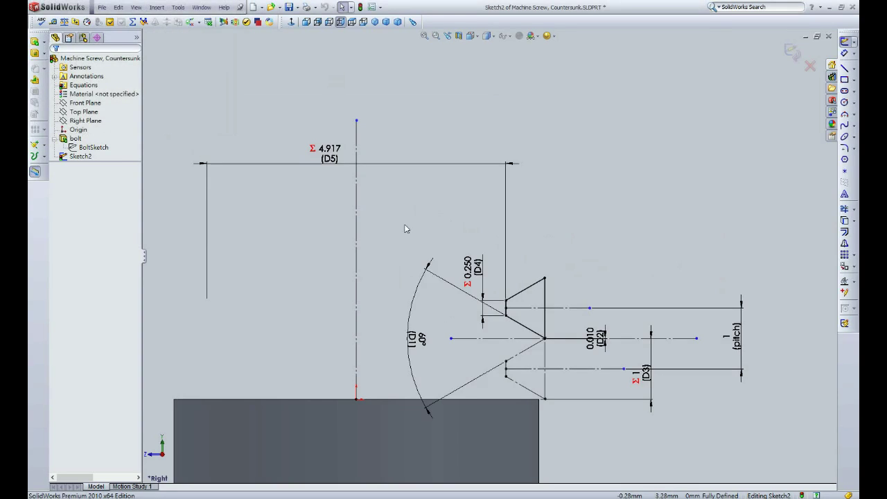
Exit the sketch and rename Sketch2 to 'ThreadSketch'
left_click(845, 41)
left_click(72, 158)
left_click(73, 158)
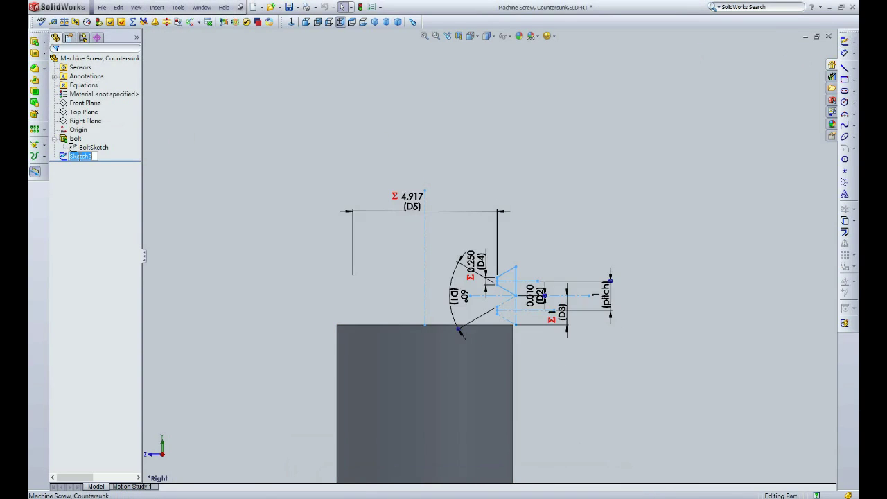
type("Thread")
key("Return")
left_click(185, 151)
middle_click_drag(253, 153, 277, 188)
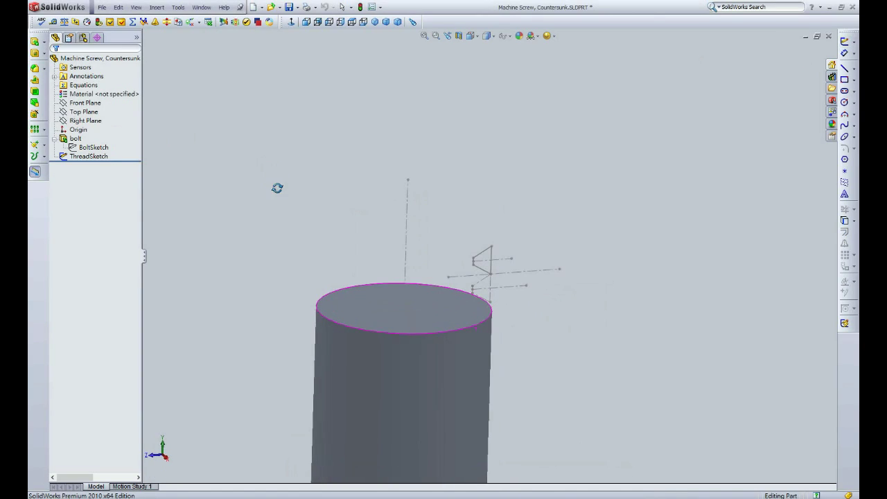
Create Plane1 parallel to Top Plane through a ThreadSketch point
left_click(83, 111)
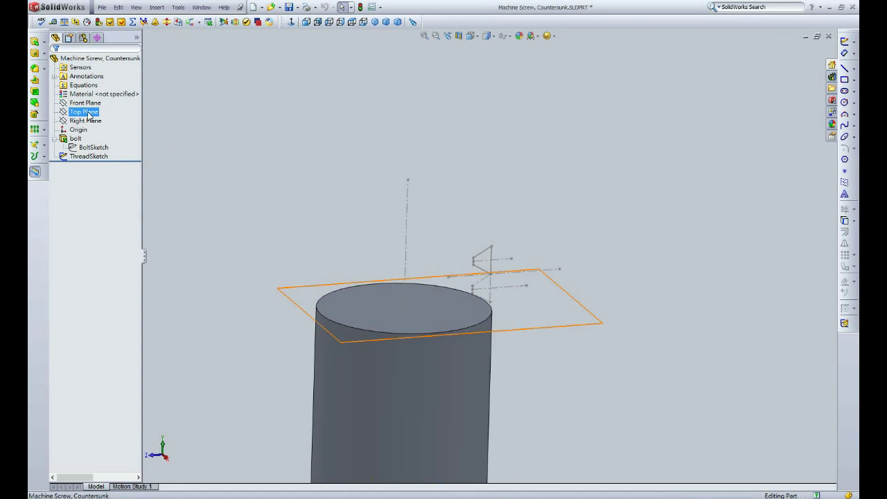
scroll(491, 286, "down", 3)
left_click(458, 239, "ctrl")
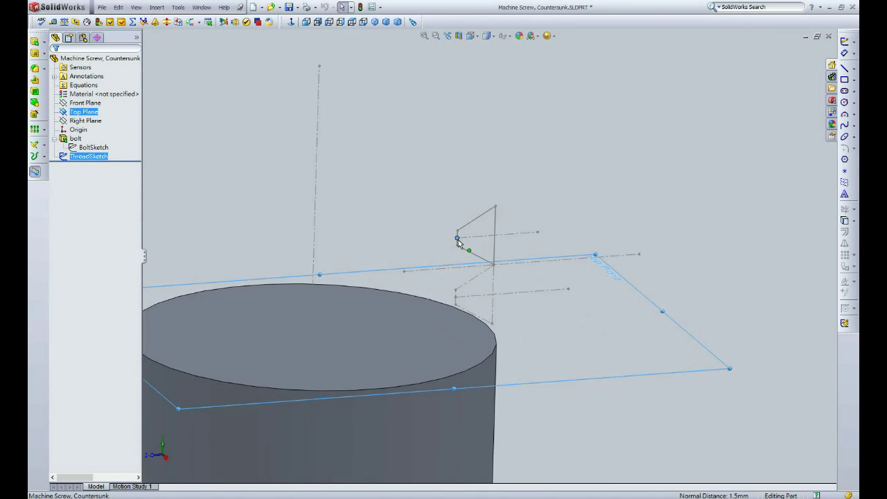
left_click(44, 144)
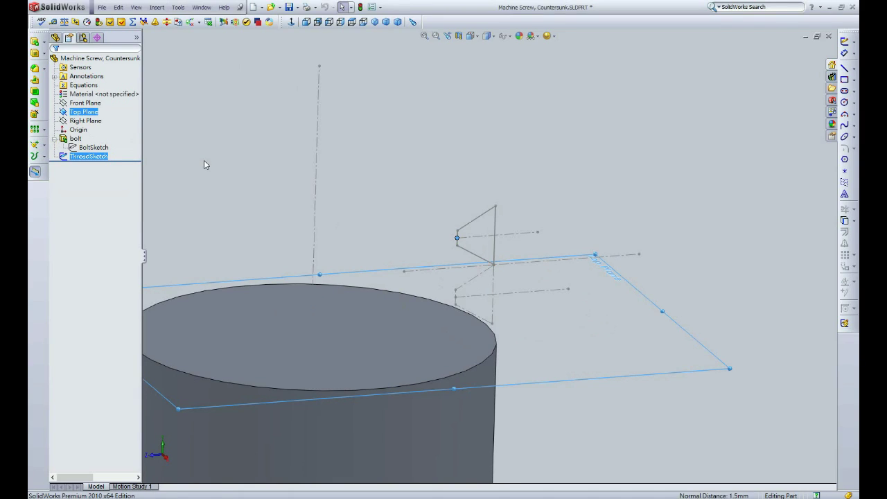
key("p")
left_click(56, 64)
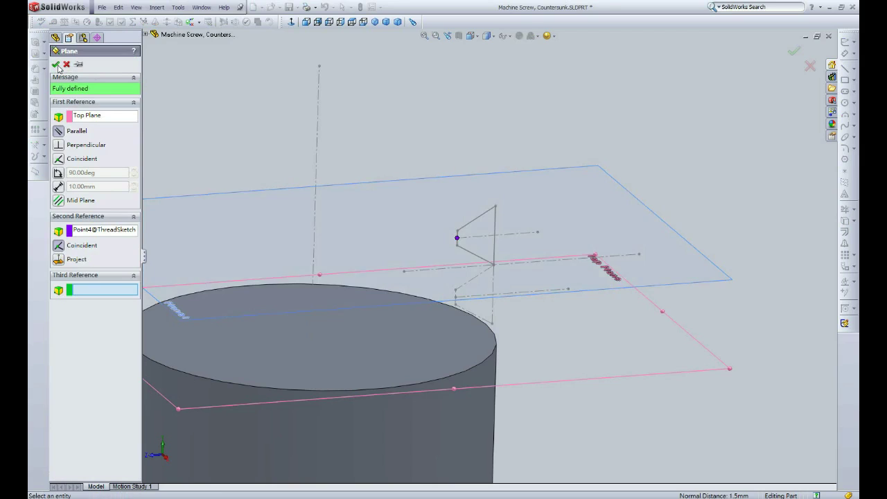
scroll(391, 207, "down", 3)
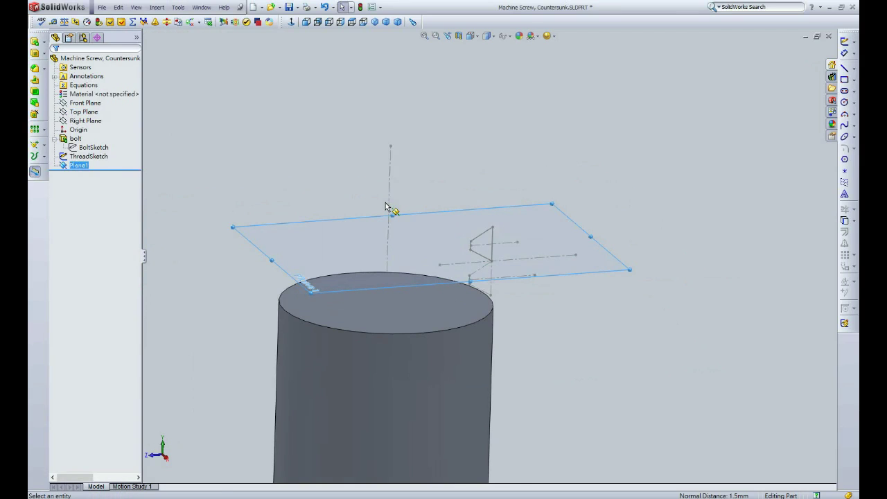
right_click(81, 167)
Sketch a circle on Plane1 centred on the sketch origin
left_click(148, 174)
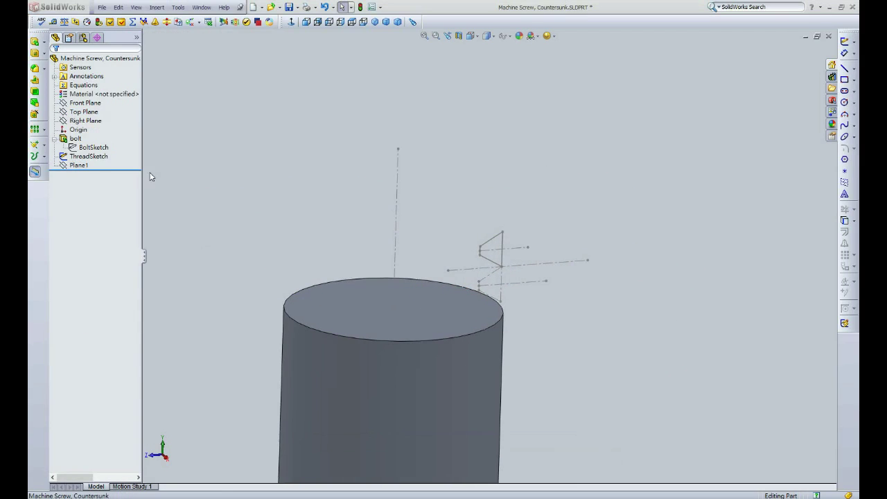
left_click(86, 168)
left_click(845, 41)
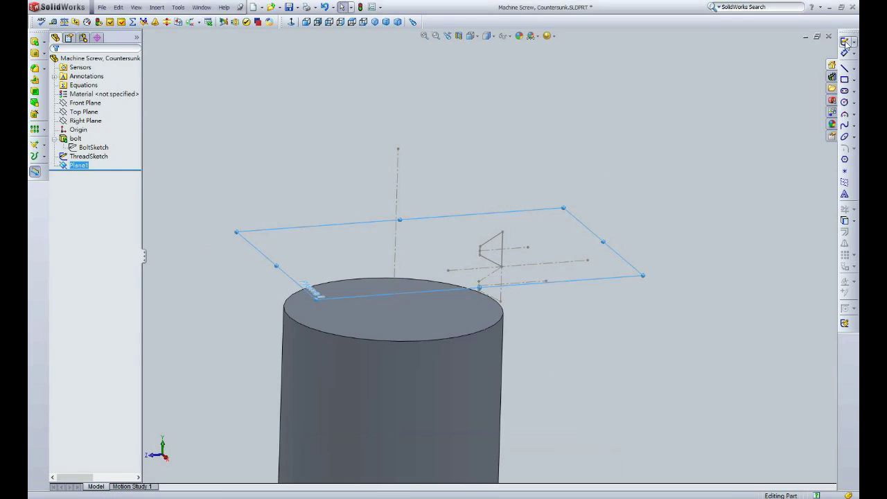
left_click(845, 102)
left_click(394, 257)
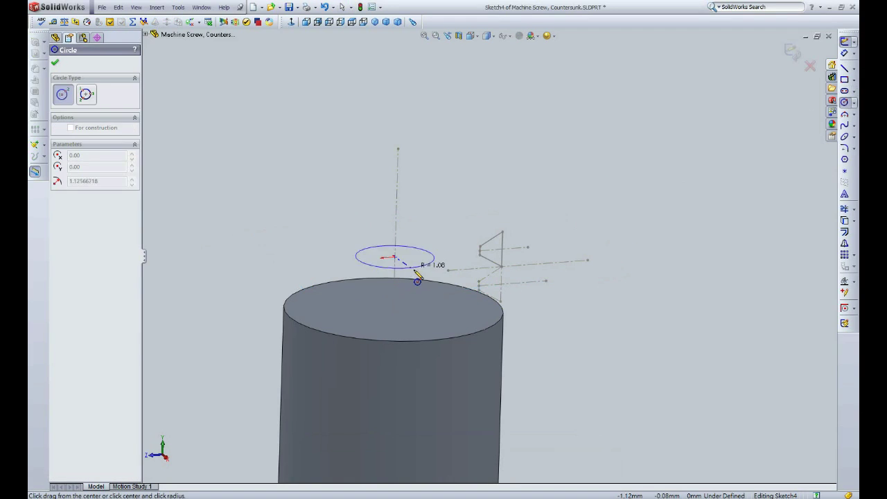
key("Escape")
Make the circle coincident with Point4@ThreadSketch so the sketch is fully defined
left_click(479, 250, "ctrl")
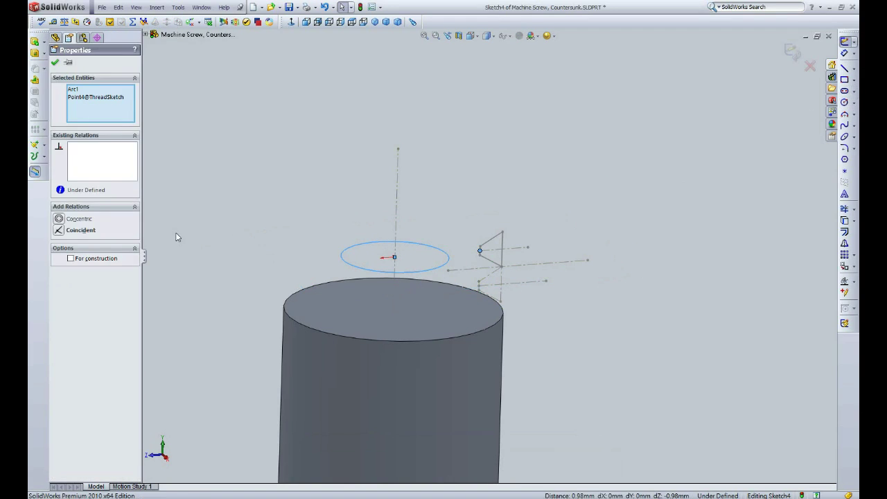
left_click(81, 230)
left_click(55, 62)
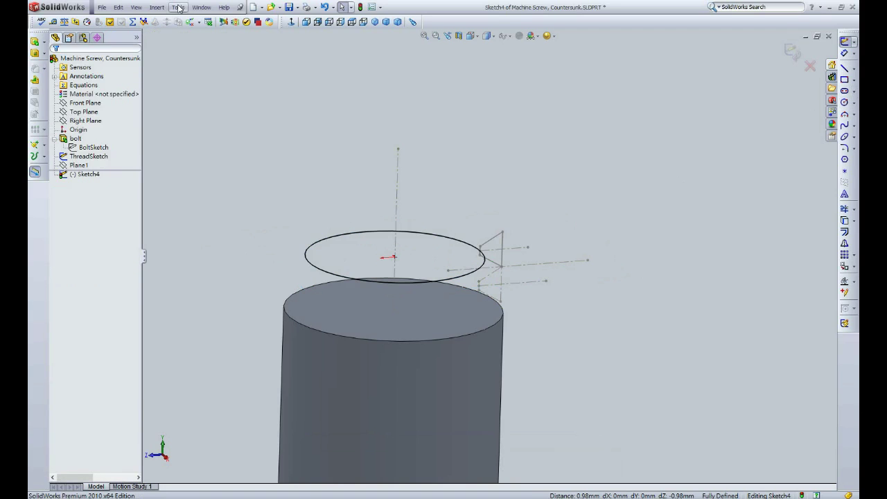
left_click(157, 7)
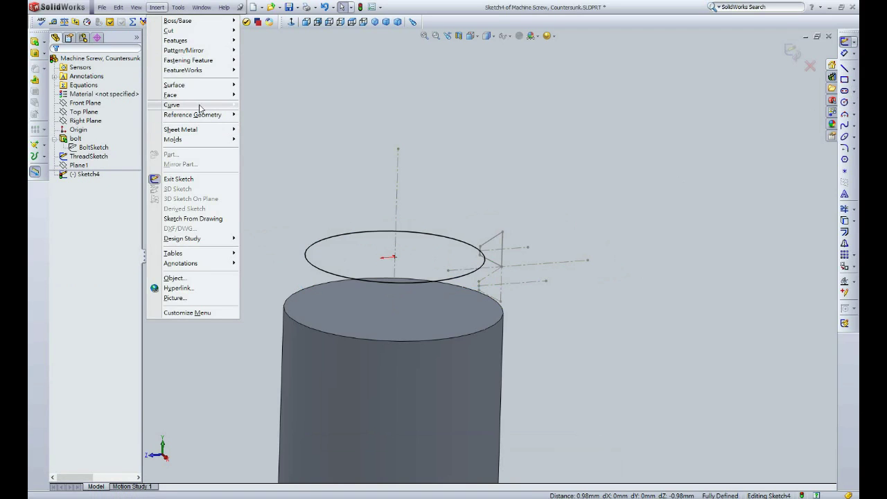
Create a helix from the circle, defined by Height and Pitch: 10 mm height, 2 mm pitch
mouse_move(172, 105)
left_click(275, 159)
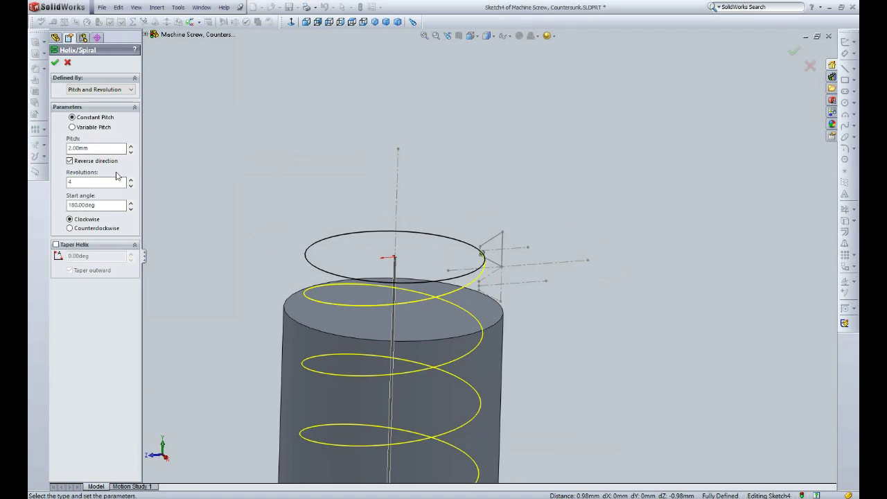
left_click(98, 90)
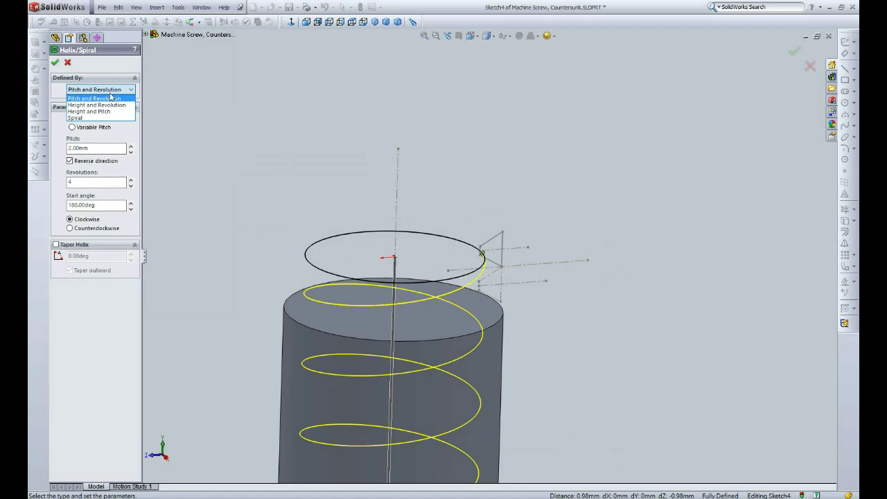
left_click(104, 111)
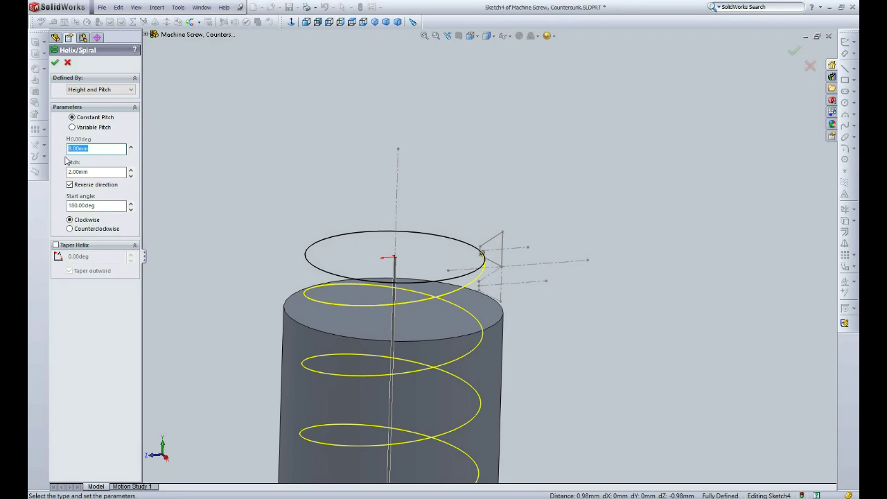
type("10")
key("Tab")
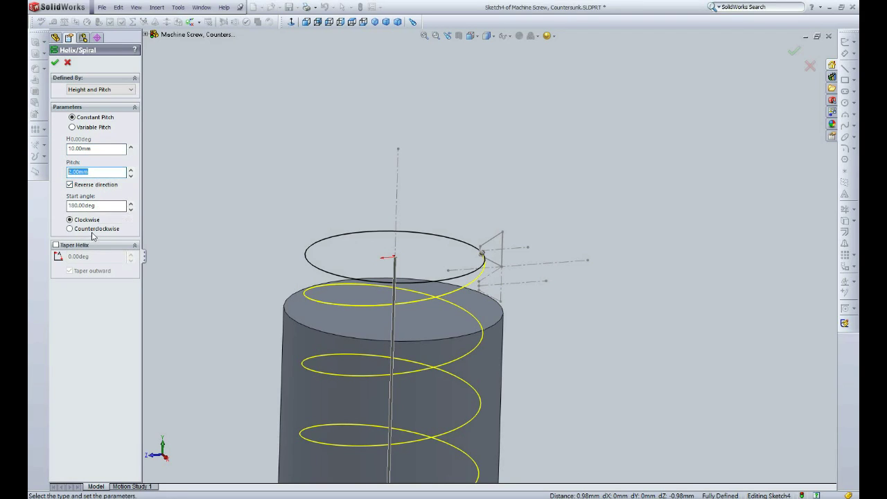
left_click(55, 63)
left_click(55, 64)
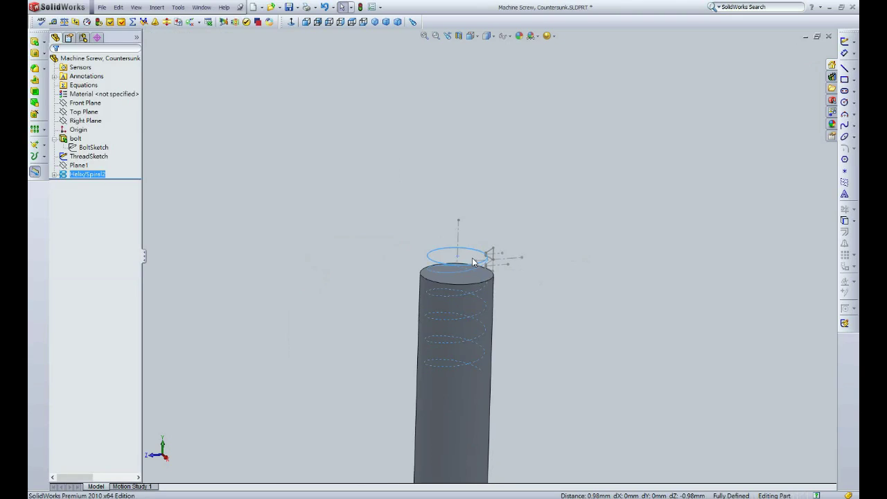
Add an equation setting helix pitch D4@Helix/Spiral2 equal to pitch@ThreadSketch (1 mm)
left_click(86, 175)
scroll(489, 257, "down", 2)
scroll(489, 257, "down", 2)
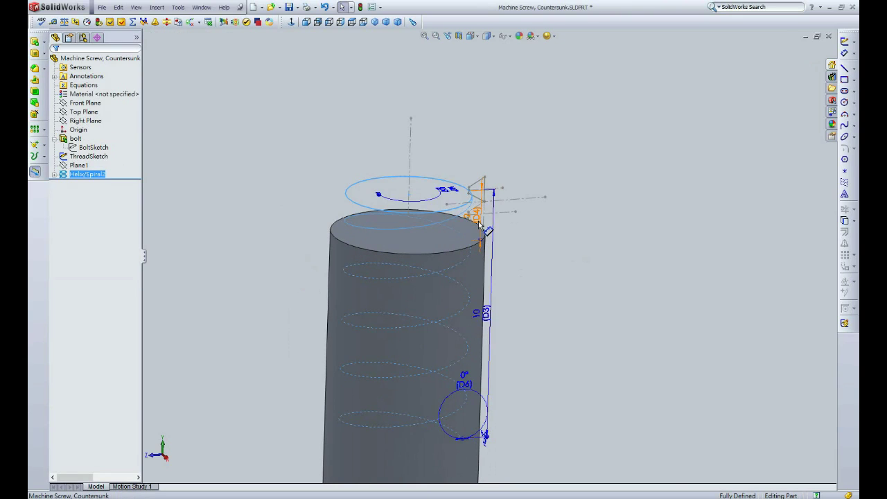
left_click(178, 7)
left_click(208, 308)
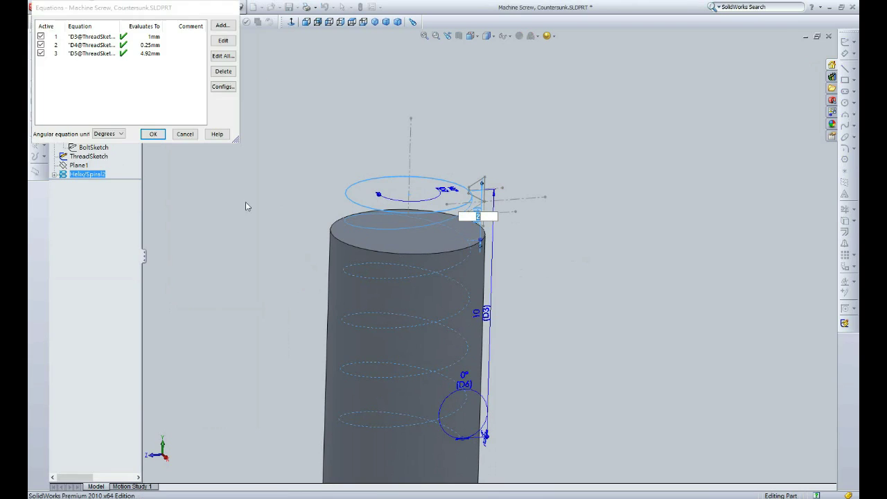
left_click(226, 27)
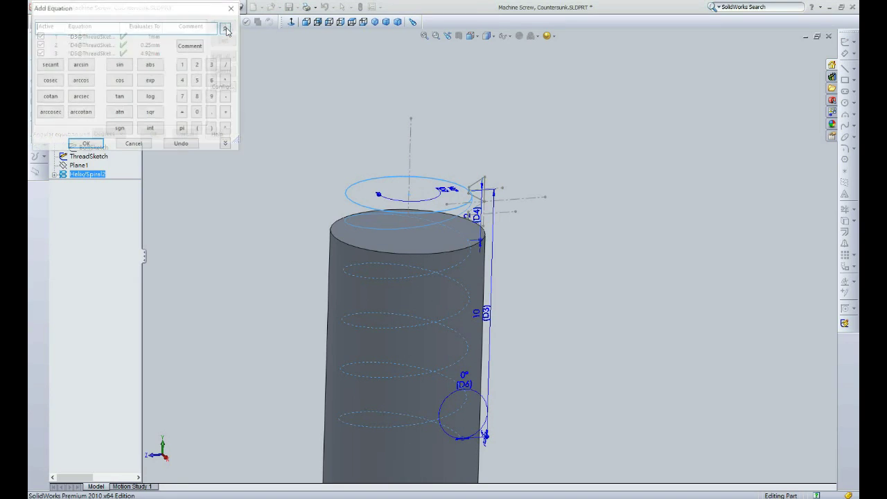
left_click(476, 218)
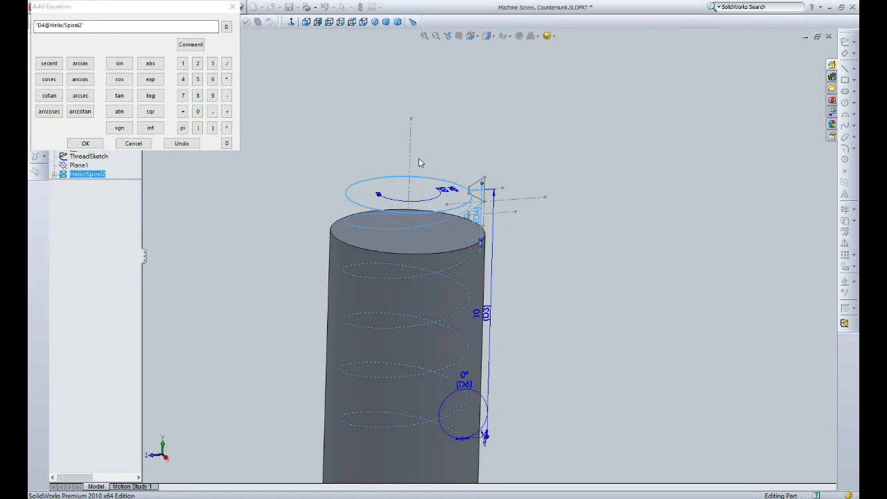
left_click(114, 26)
type("= \"pitch@ThreadSketch")
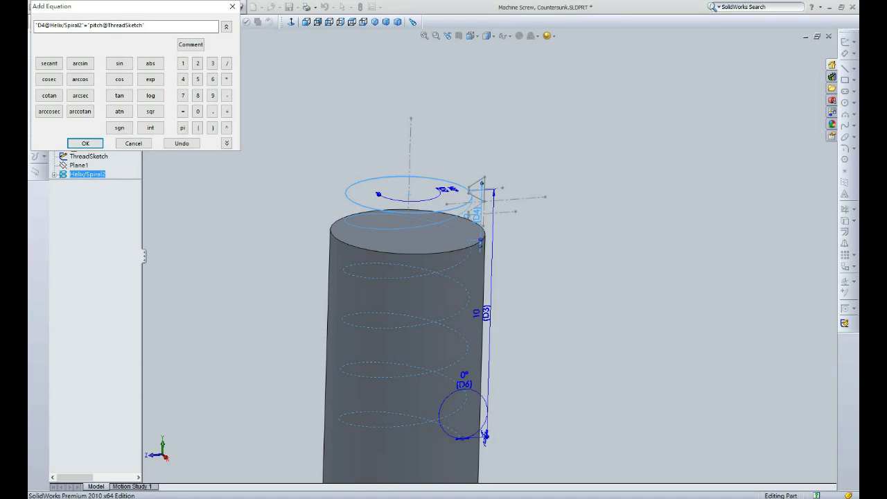
left_click(83, 143)
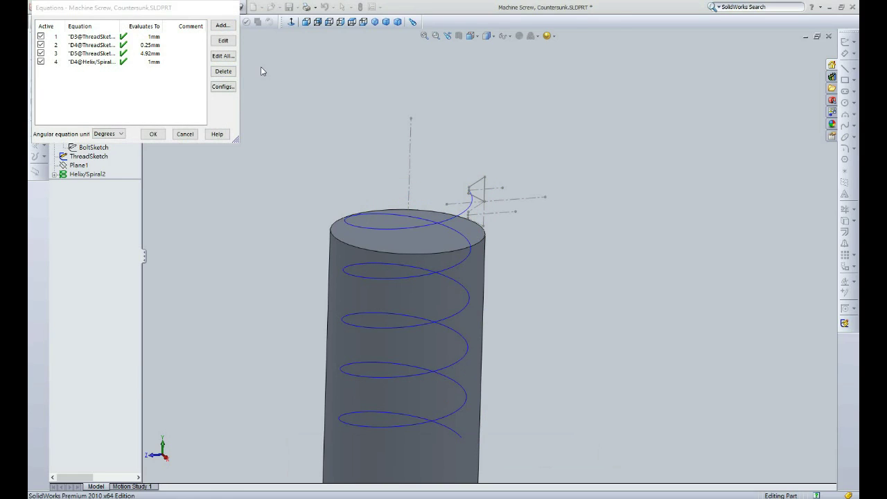
Add an equation setting helix height D3@Helix/Spiral2 to length@bolt*2, evaluating to 40 mm
left_click(223, 25)
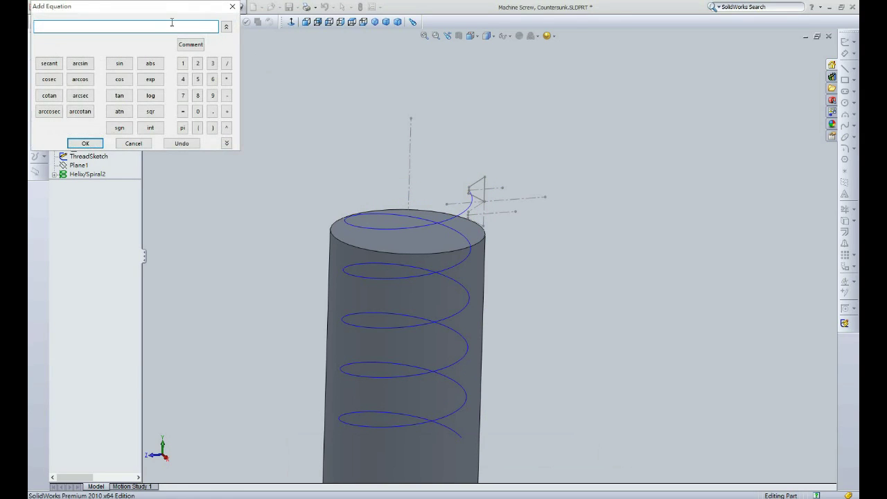
double_click(402, 258)
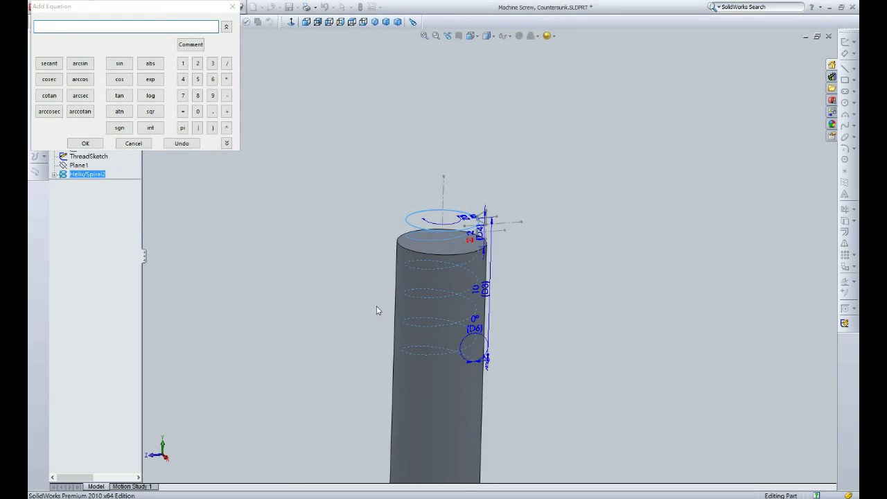
left_click(484, 288)
left_click(128, 26)
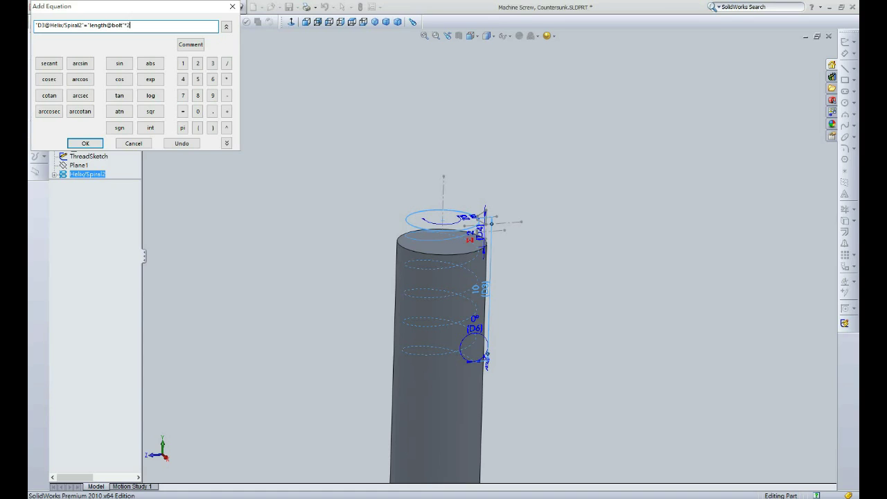
left_click(80, 141)
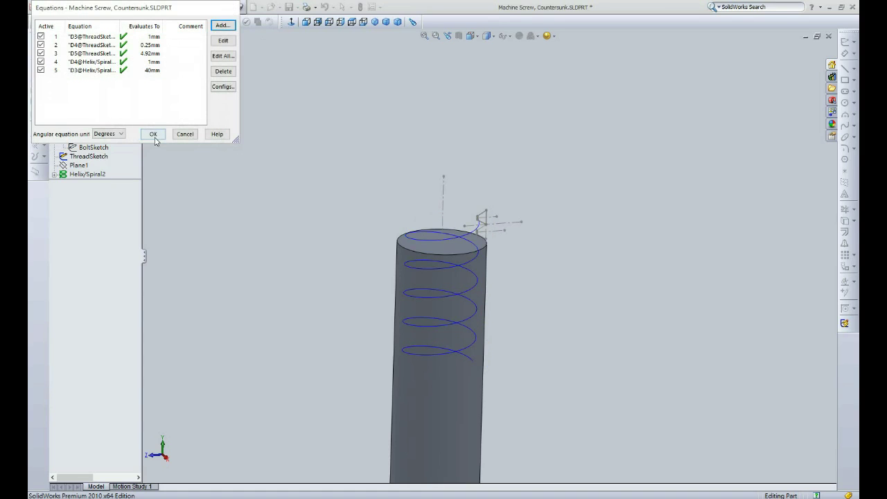
left_click(154, 136)
Rebuild, then sweep-cut ThreadSketch along Helix/Spiral2 to form the bolt threads
left_click(360, 6)
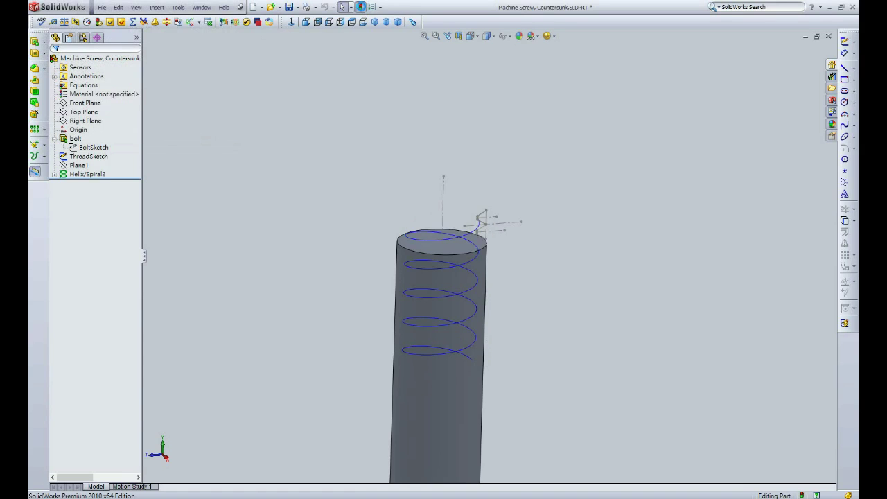
scroll(485, 250, "up", 3)
left_click(88, 156)
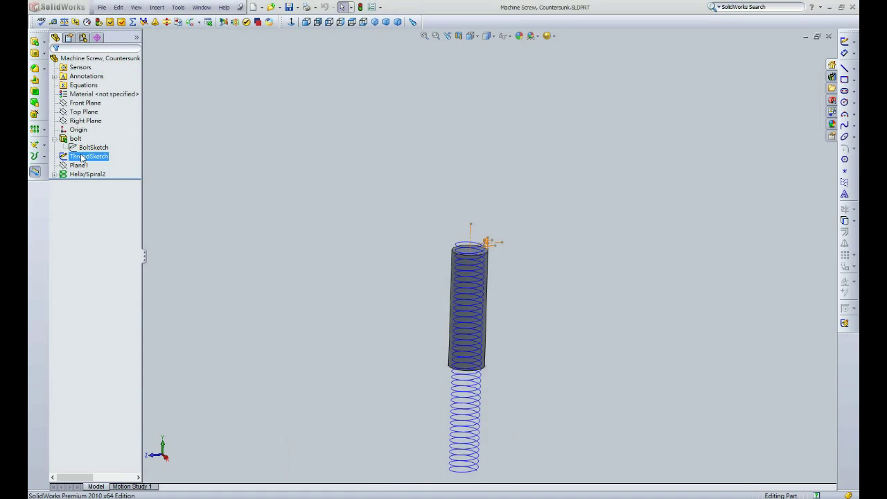
left_click(86, 174, "ctrl")
left_click(156, 7)
mouse_move(168, 31)
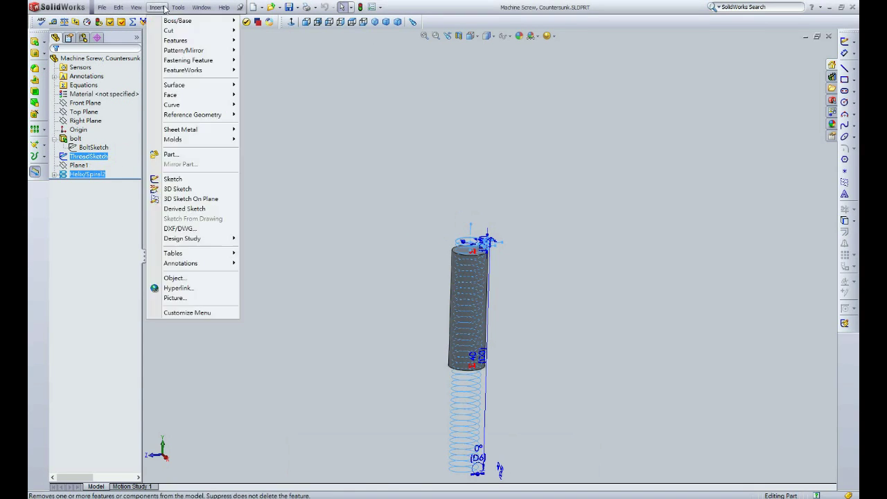
left_click(257, 50)
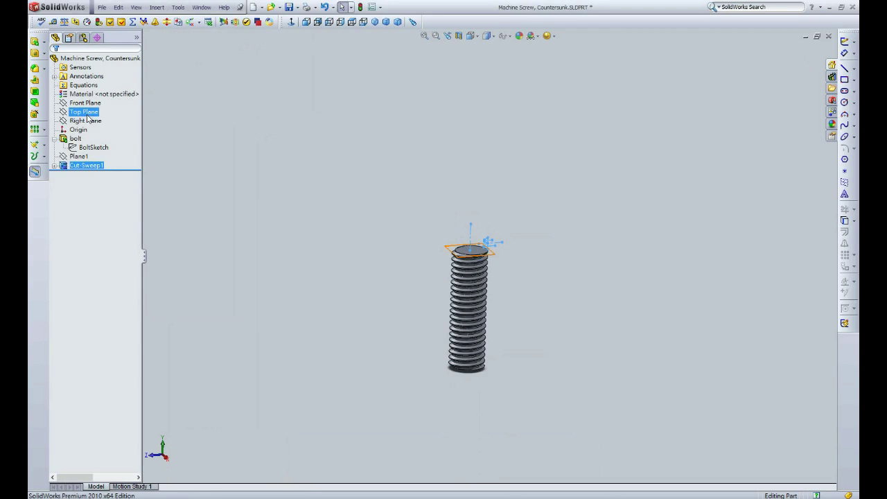
Start a sketch on the Right Plane and draw a closed triangle below the screw end
left_click(86, 122)
left_click(845, 43)
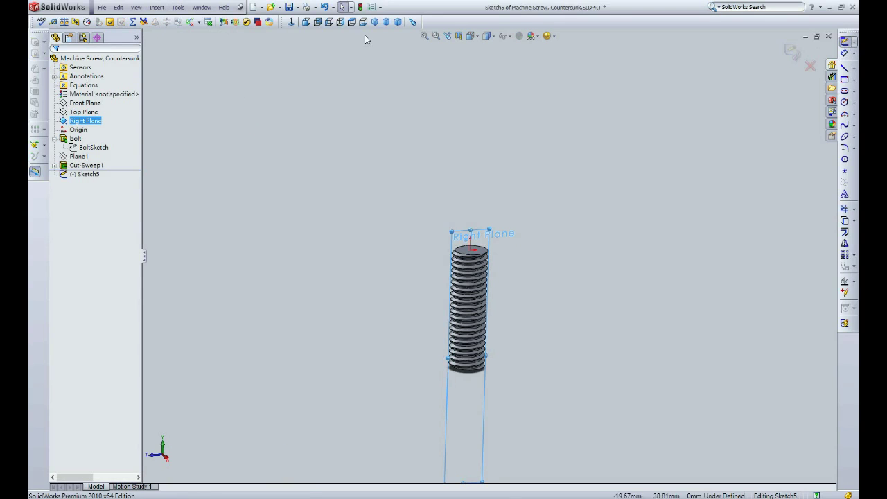
left_click(291, 21)
left_click(845, 68)
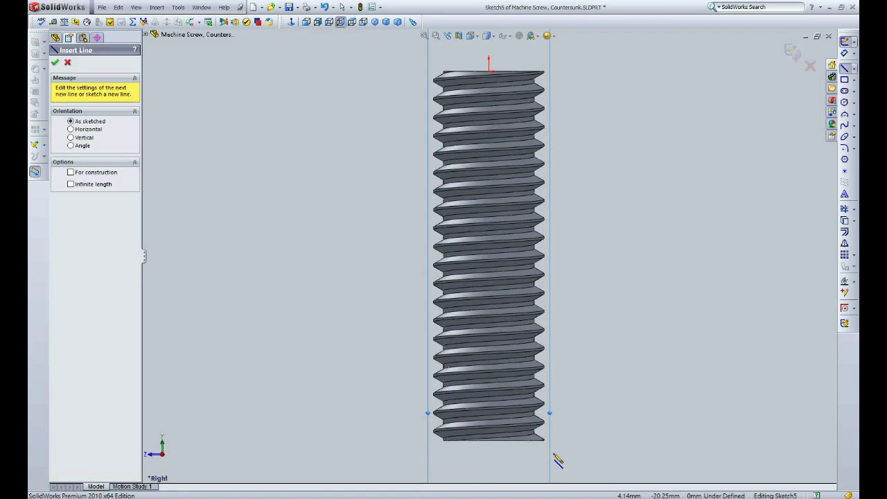
scroll(516, 452, "down", 5)
left_click(511, 369)
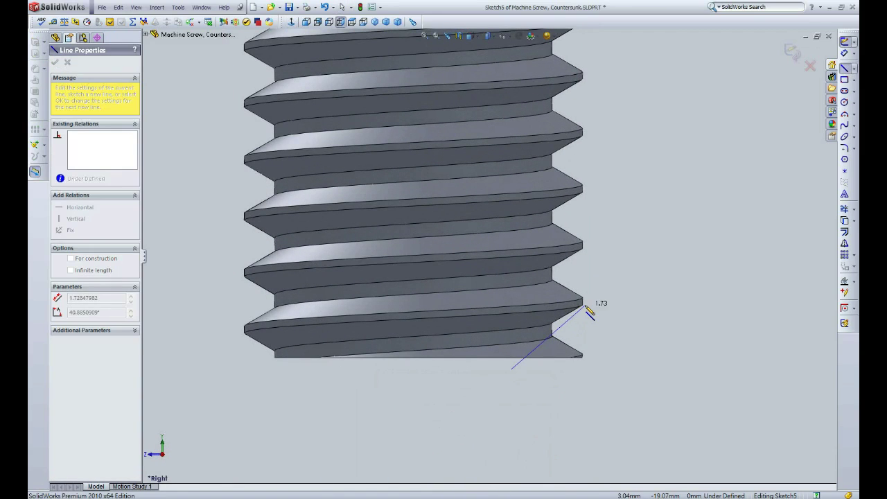
left_click(594, 298)
left_click(595, 368)
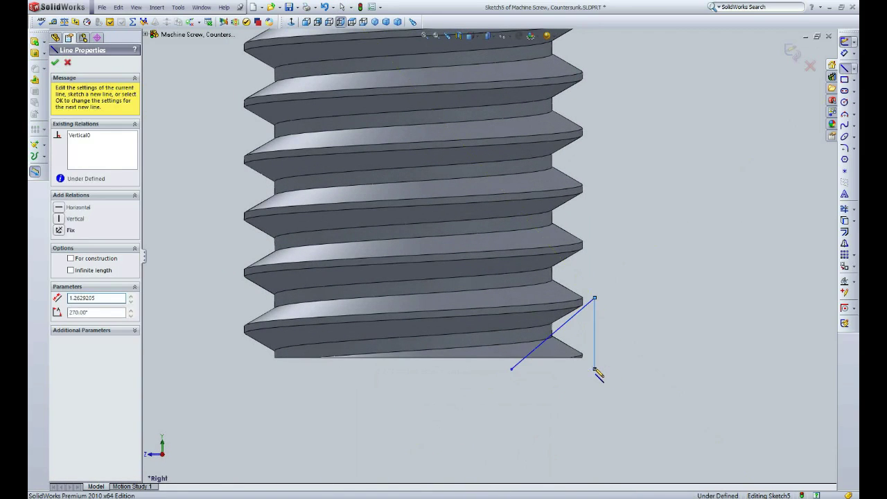
left_click(513, 369)
Draw a vertical line through the screw and make it a construction centreline
scroll(516, 372, "up", 2)
scroll(513, 333, "up", 6)
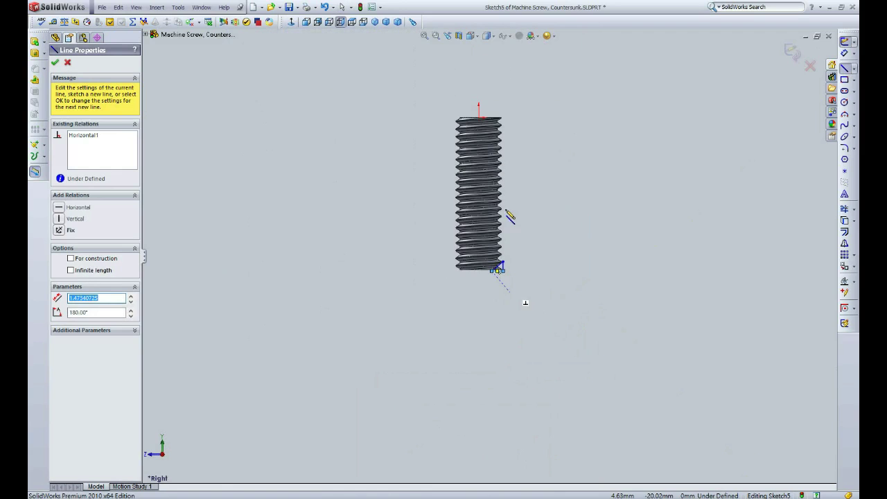
left_click(480, 119)
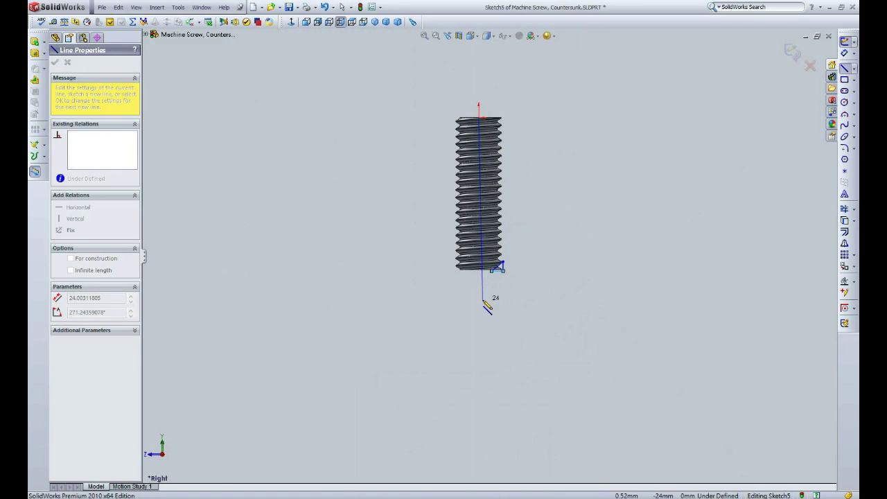
left_click(483, 303)
left_click(115, 261)
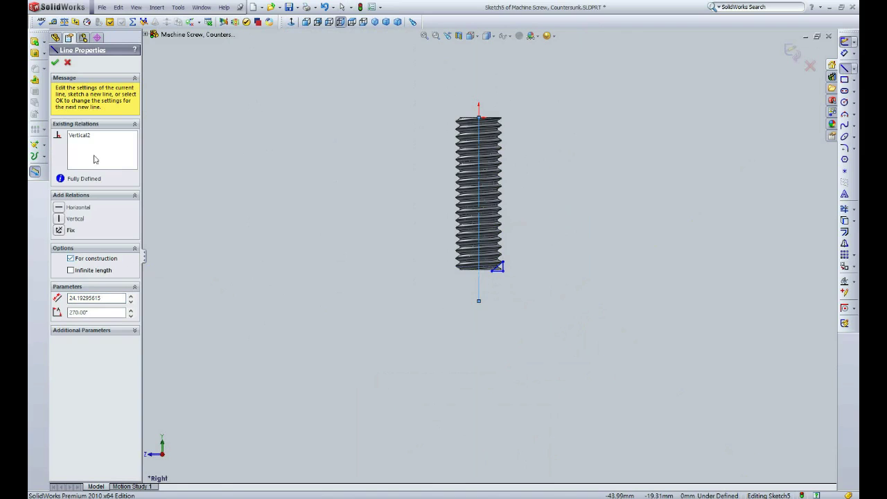
left_click(55, 63)
scroll(495, 271, "down", 2)
scroll(499, 270, "down", 2)
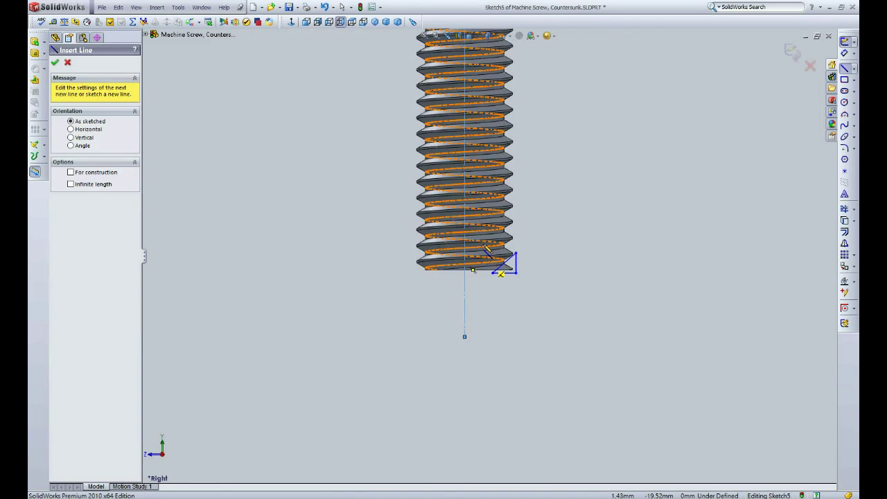
scroll(488, 251, "down", 3)
scroll(513, 291, "down", 1)
scroll(548, 316, "down", 1)
scroll(572, 320, "down", 1)
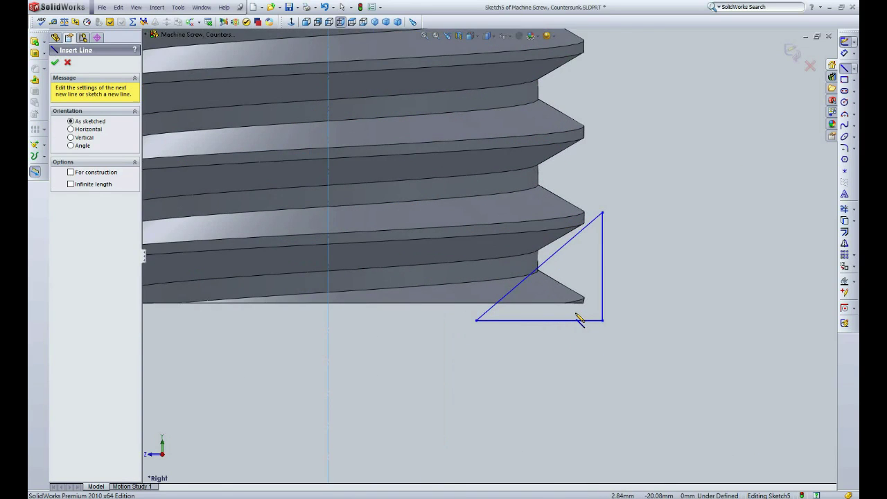
key("Escape")
Make the triangle's base collinear with the bolt's bottom edge and begin a centreline-to-side dimension
left_click(581, 305)
left_click(576, 320, "ctrl")
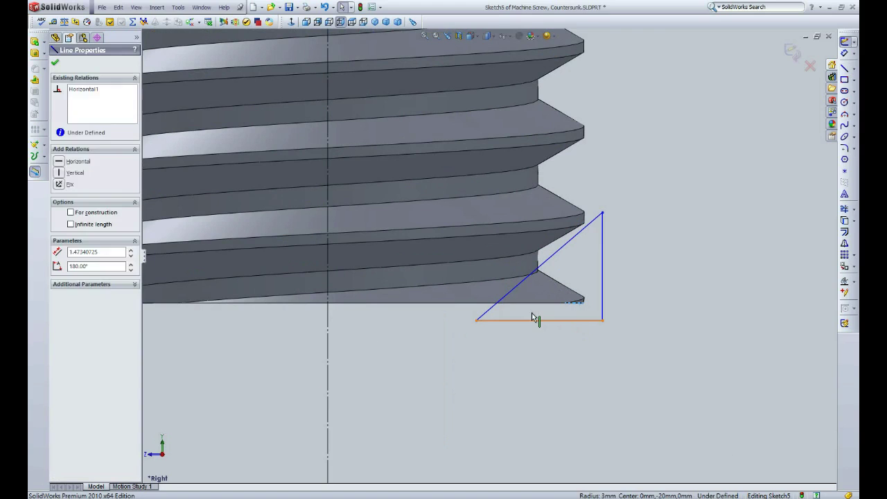
left_click(59, 219)
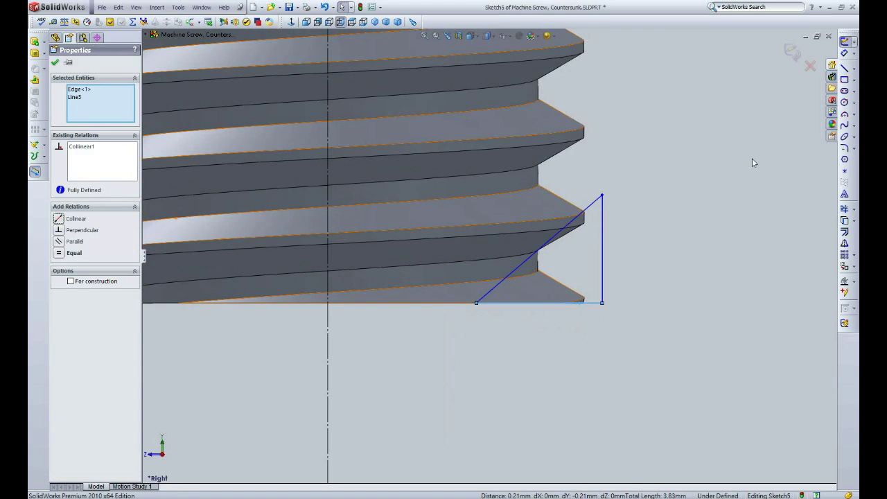
left_click(845, 53)
left_click(328, 346)
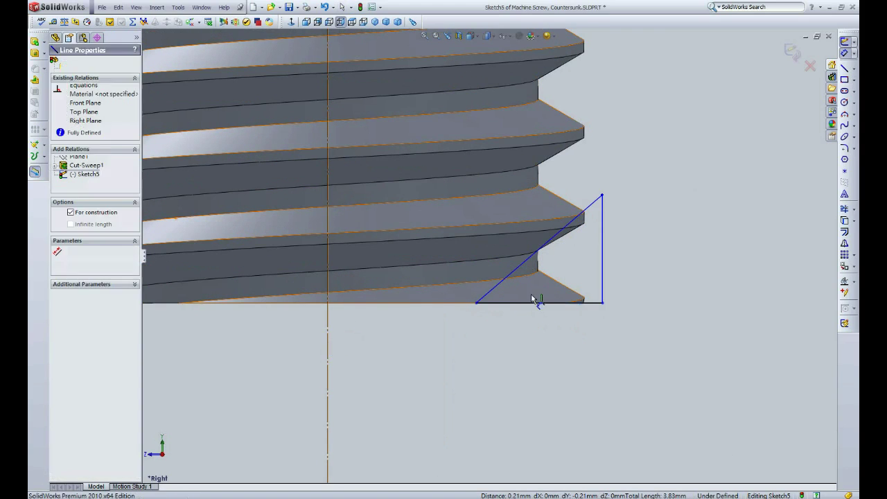
left_click(602, 277)
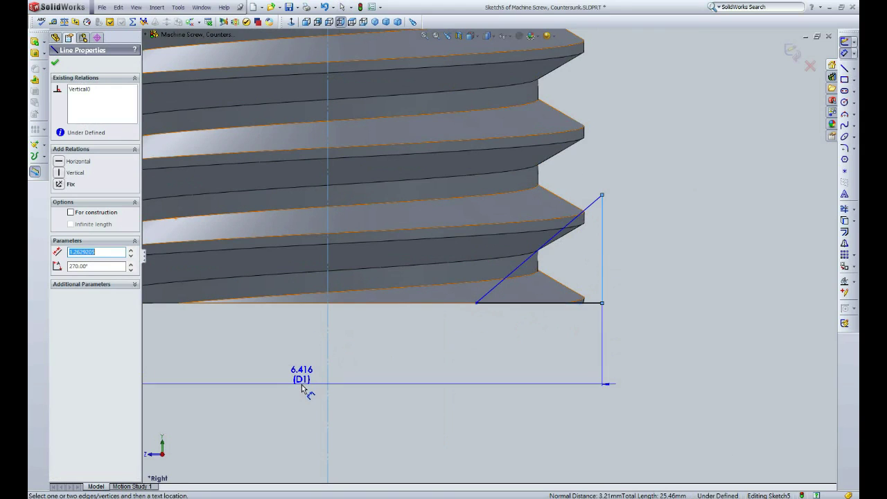
Place diameter dimension D1 from the centreline to the triangle's vertical side at 6.416
left_click(301, 385)
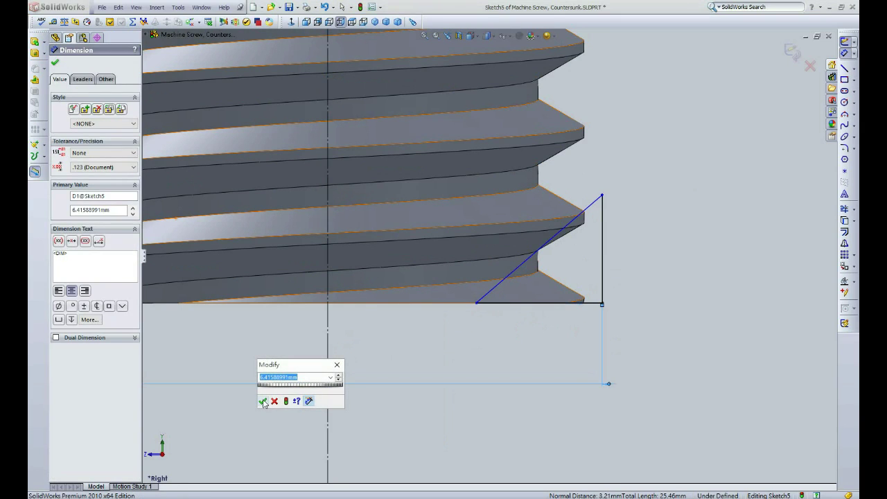
left_click(264, 402)
left_click(305, 378)
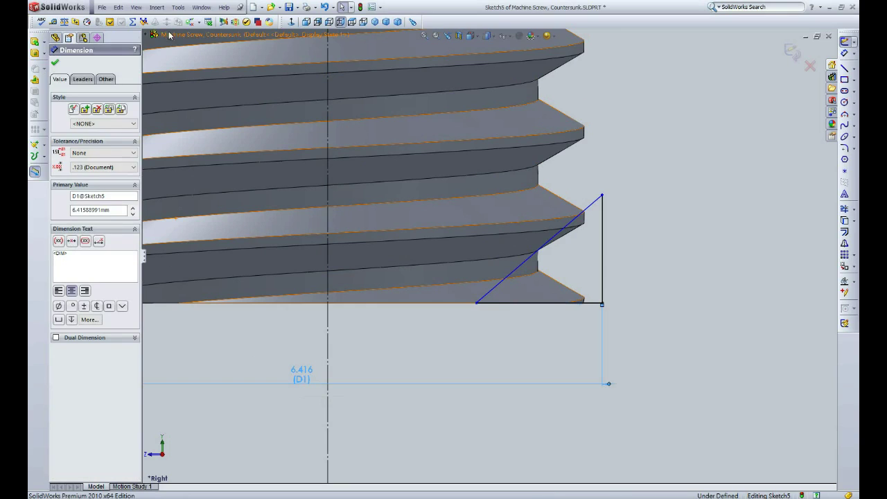
Add the equation D1@Sketch5 = dia@BoltSketch so D1 reads 6
left_click(178, 7)
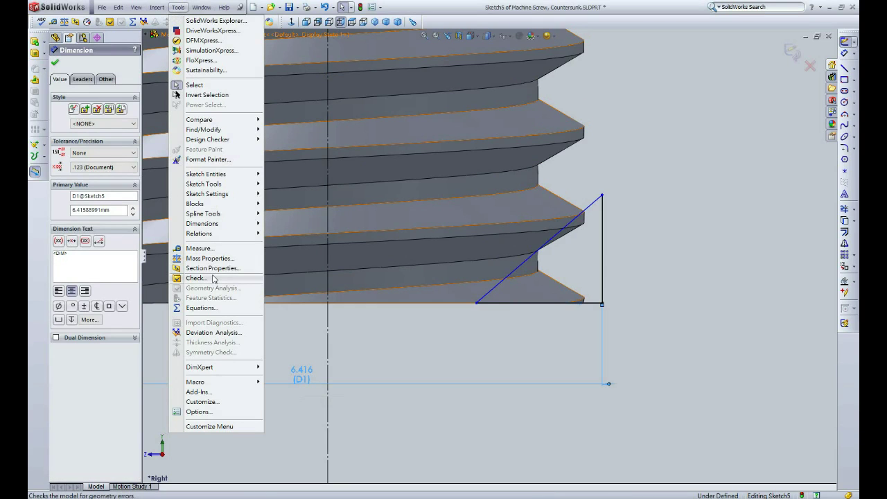
left_click(201, 308)
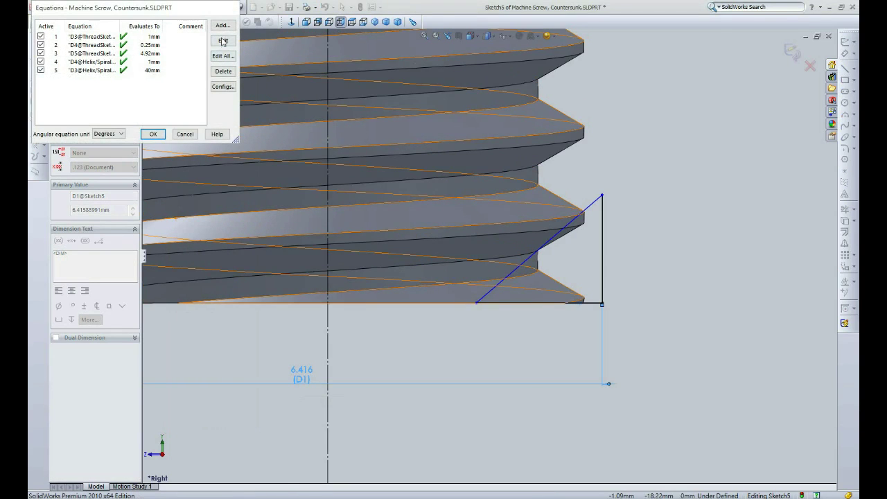
left_click(223, 38)
type("\"dia@BoltSketch\"")
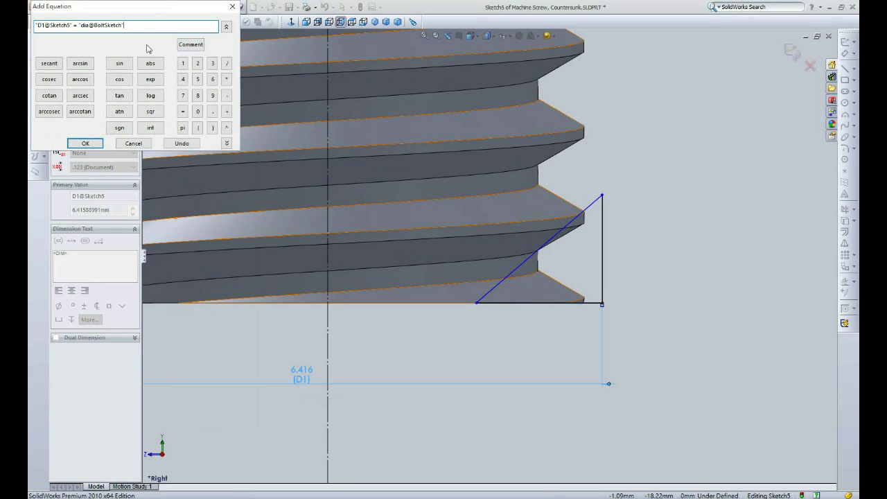
left_click(86, 143)
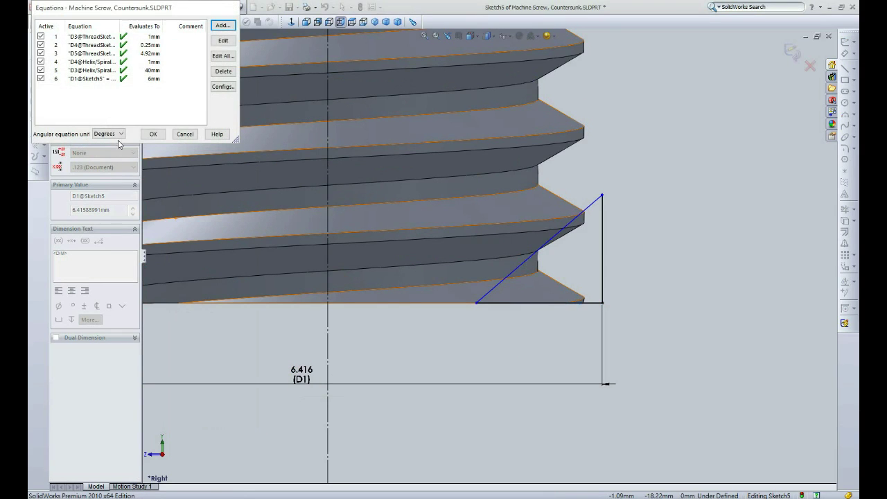
left_click(151, 136)
scroll(485, 257, "up", 5)
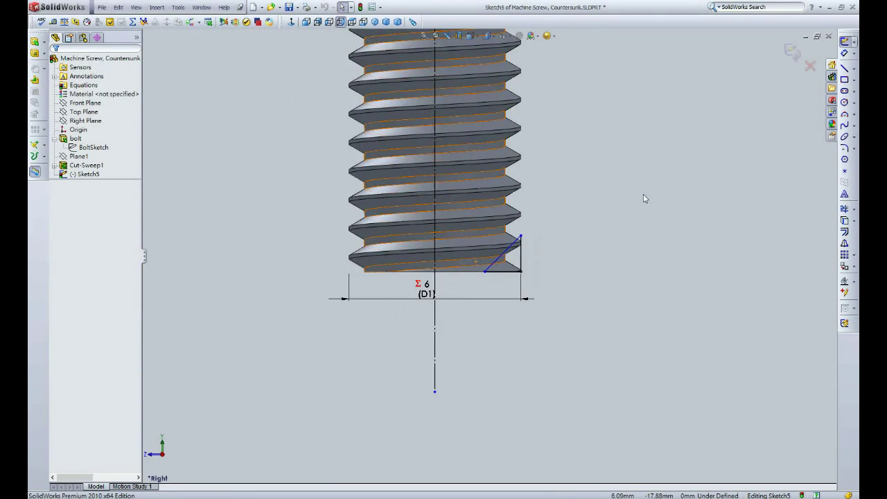
Dimension the angle between the triangle's diagonal and base as 45°
left_click(844, 54)
scroll(509, 257, "down", 5)
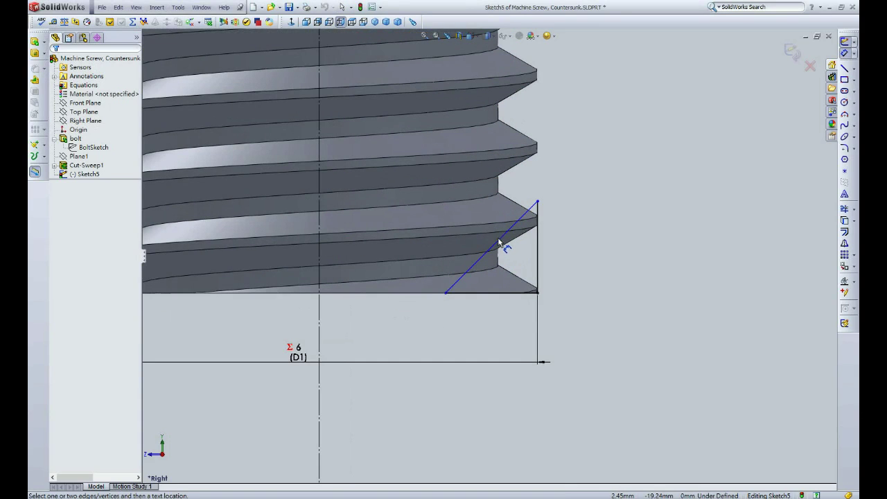
left_click(509, 242)
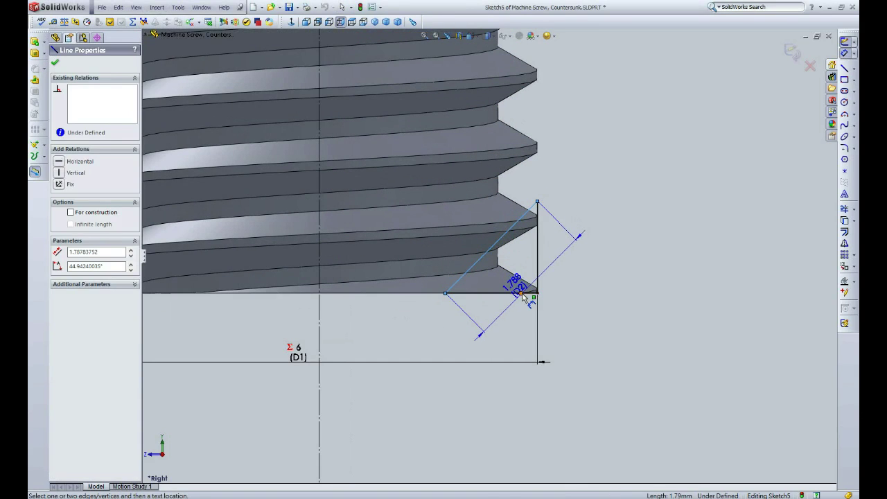
key("Escape")
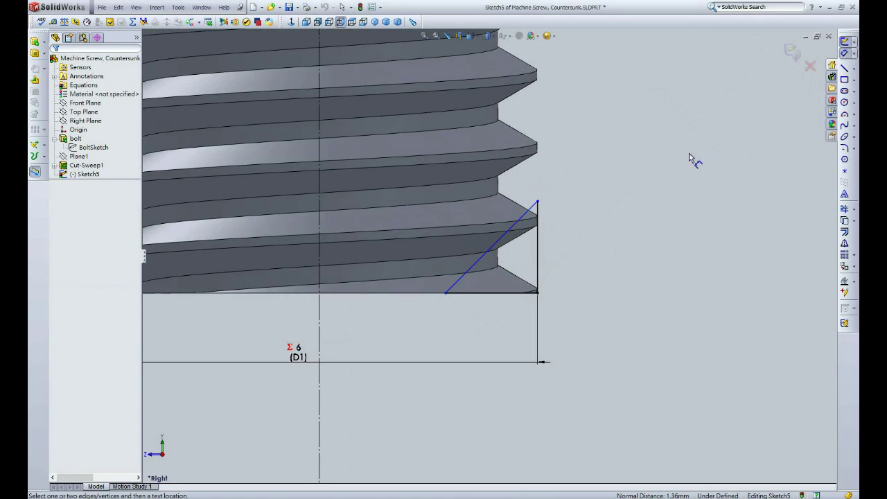
left_click(519, 234)
left_click(516, 293)
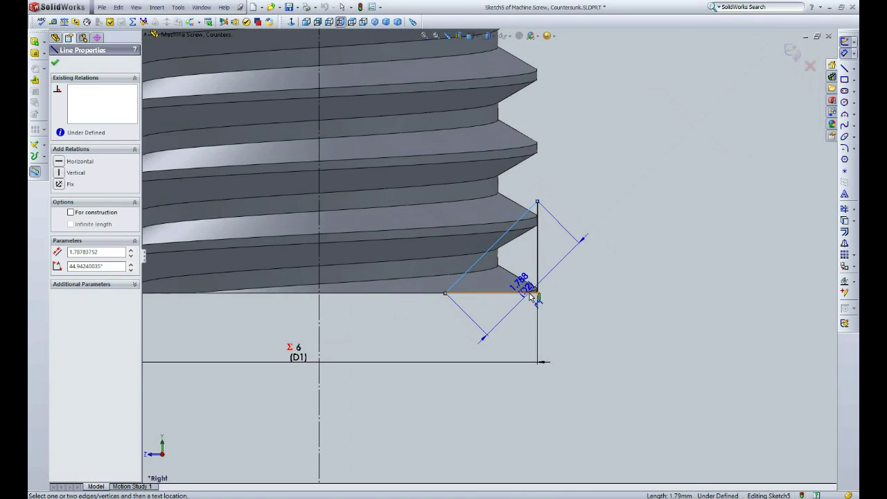
left_click(601, 227)
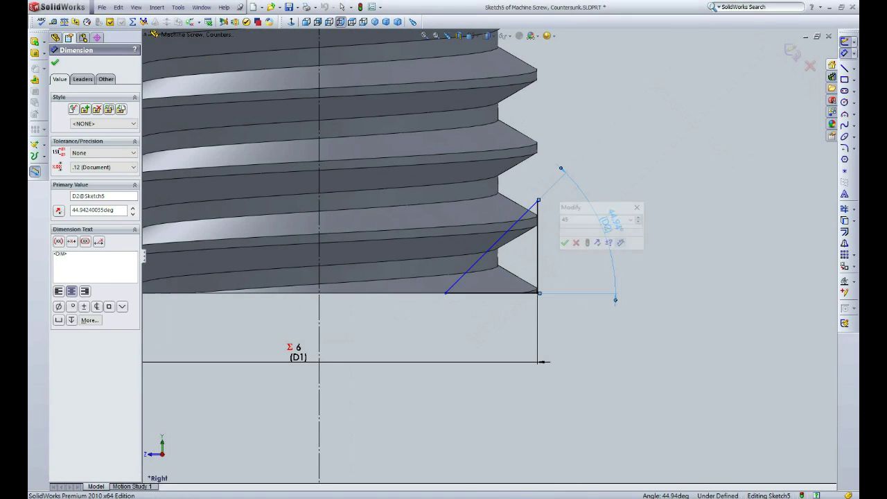
type("45")
key("Return")
key("Escape")
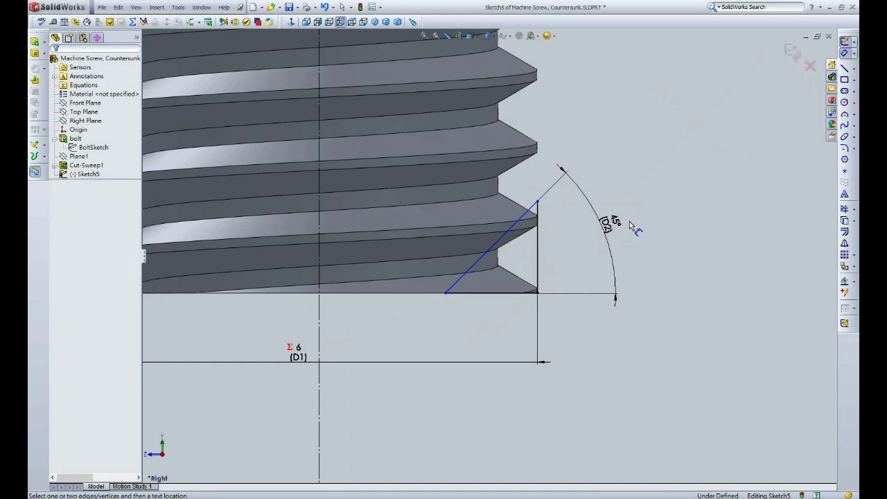
Add a 3.469 diameter dimension from the lower-left corner to the centreline
left_click(844, 53)
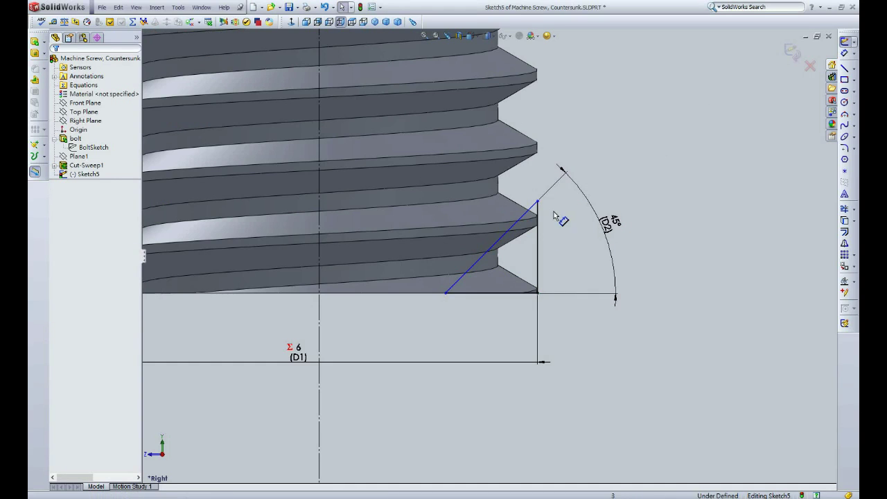
left_click(446, 294)
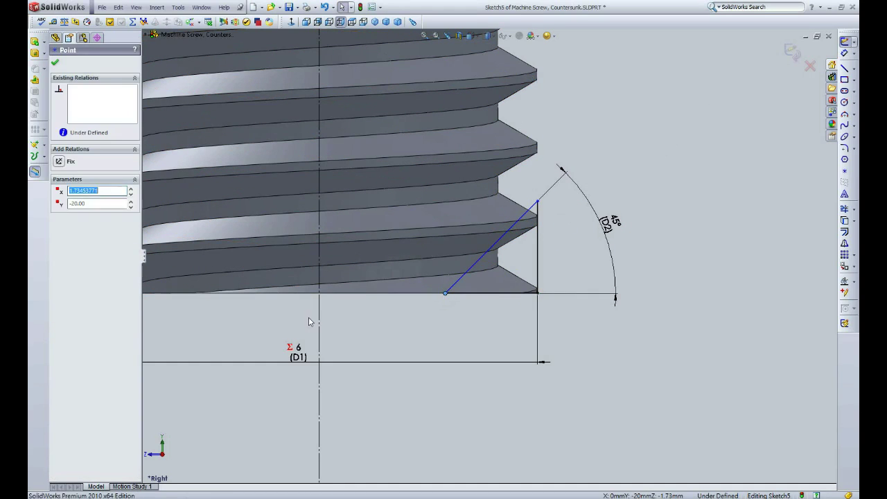
left_click(320, 317)
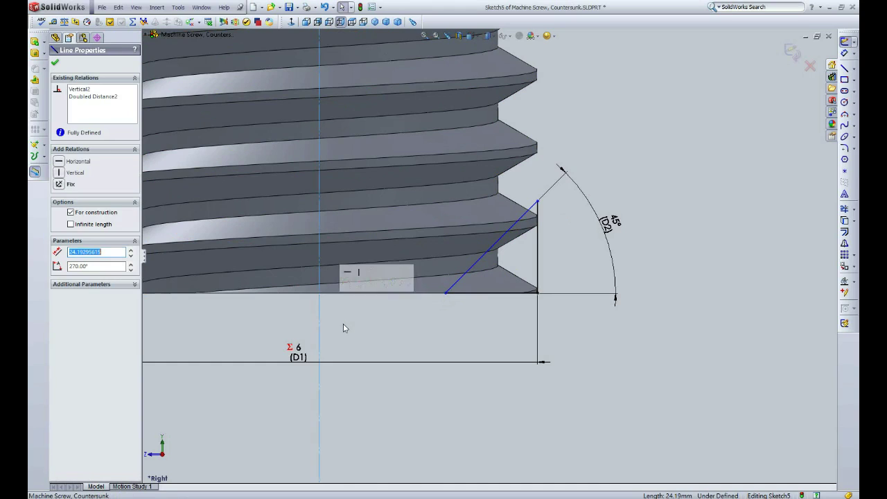
left_click(843, 53)
left_click(446, 294)
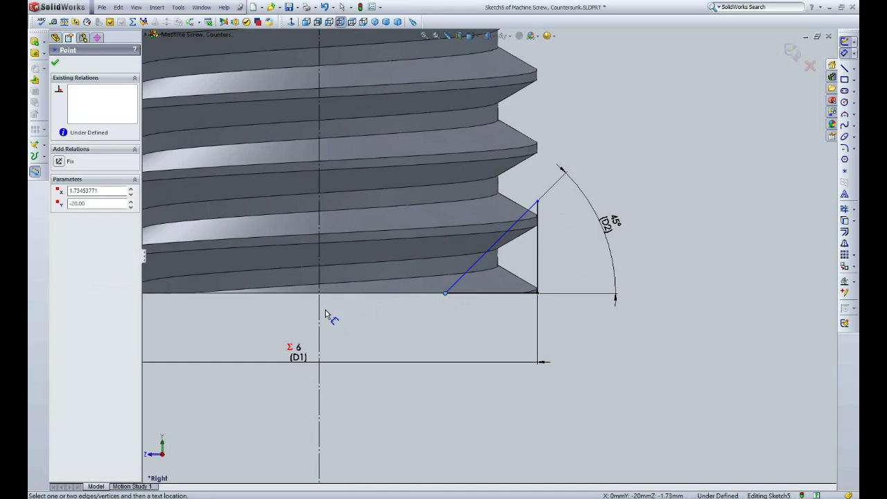
left_click(319, 313)
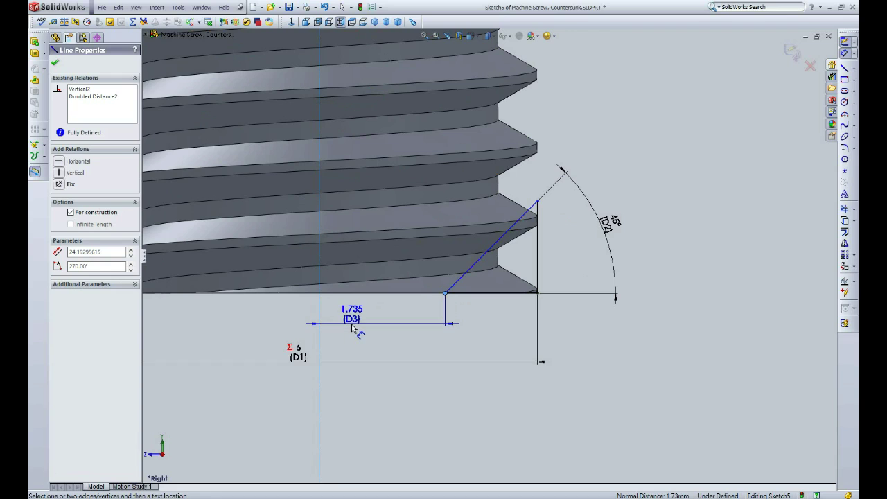
left_click(312, 324)
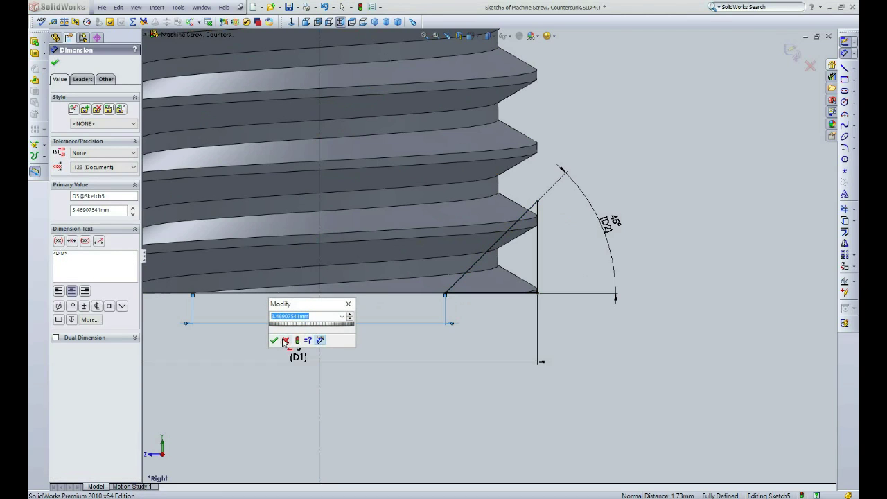
left_click(285, 340)
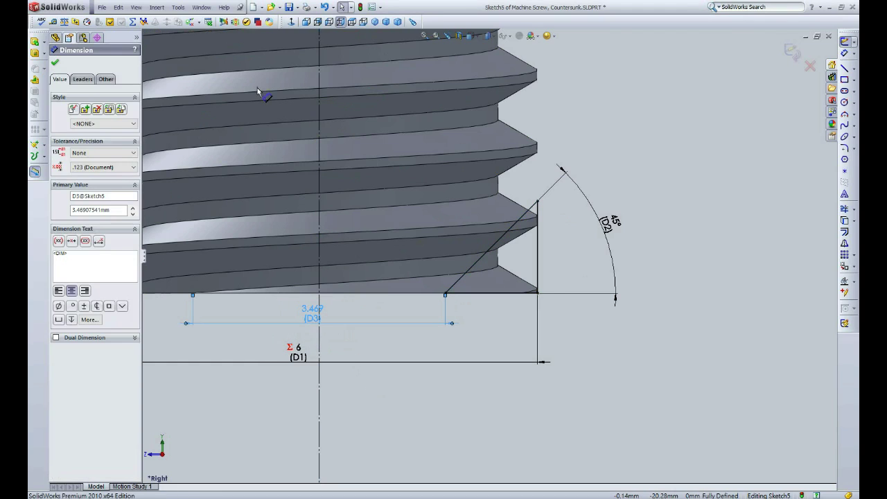
Add an equation driving D3@Sketch5 from dia@BoltSketch, making D3 read 4.800
left_click(178, 7)
left_click(238, 308)
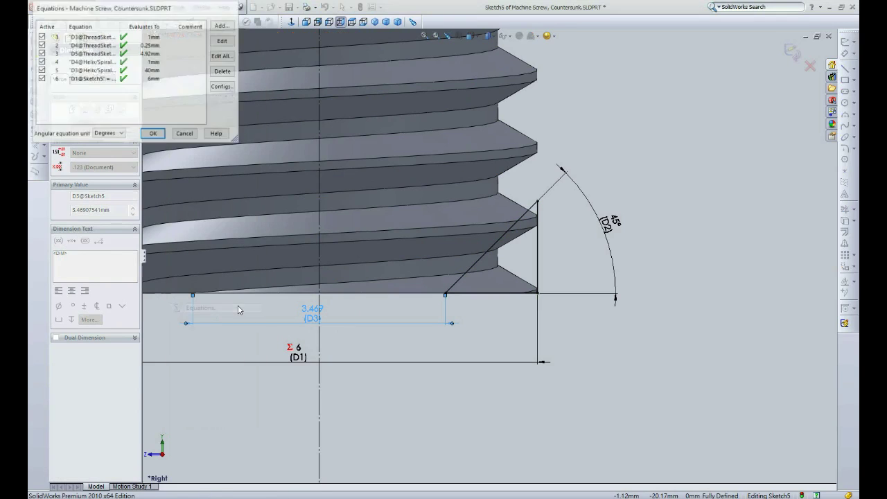
left_click(222, 25)
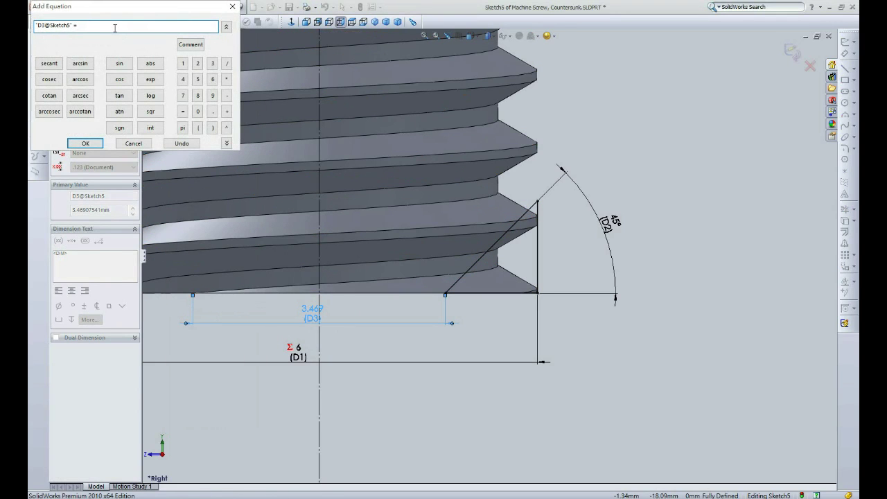
type("\"dia@BoltSketch\"*0.8")
left_click(98, 144)
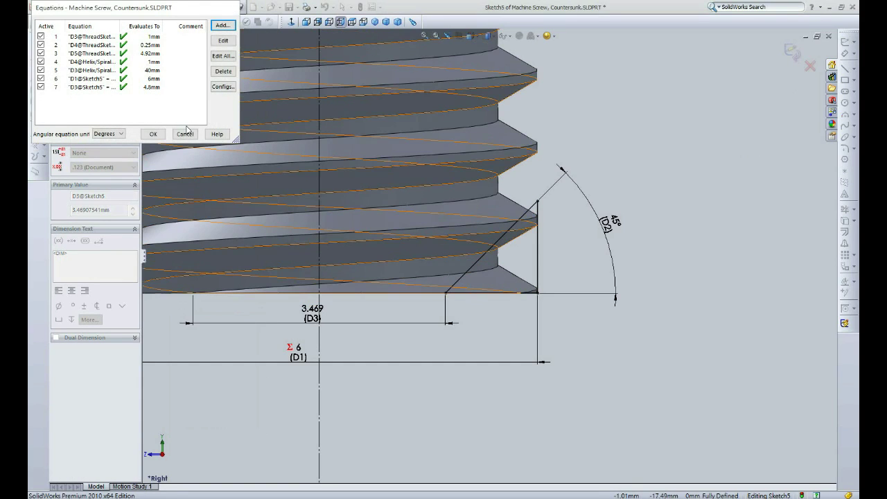
left_click(154, 133)
Exit Sketch5 and revolve-cut the triangle 360° about the centreline to chamfer the bolt end
left_click(794, 52)
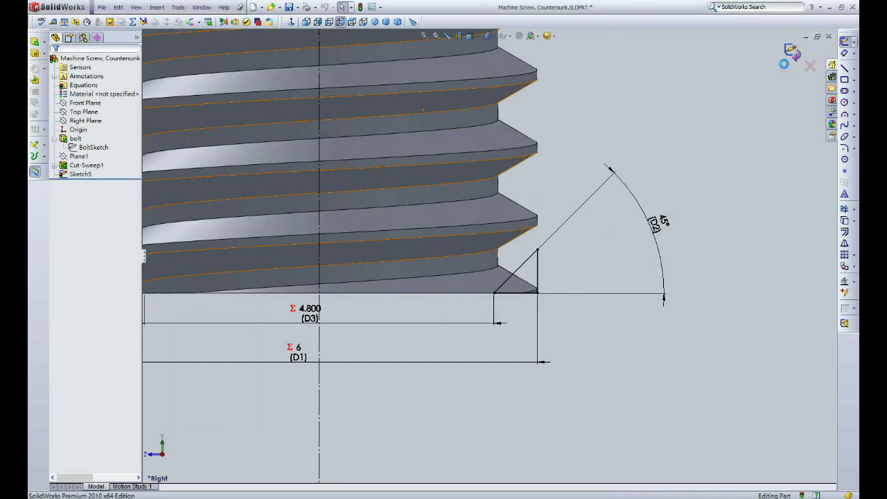
scroll(568, 200, "up", 5)
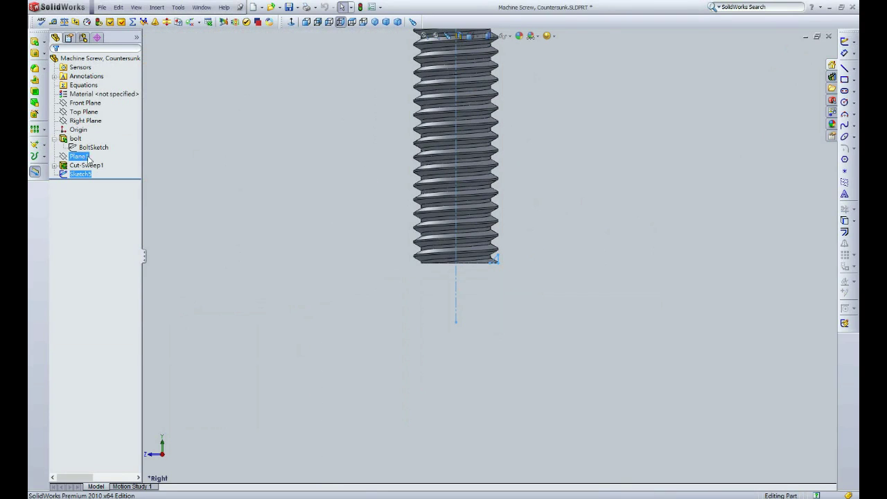
left_click(157, 7)
mouse_move(169, 30)
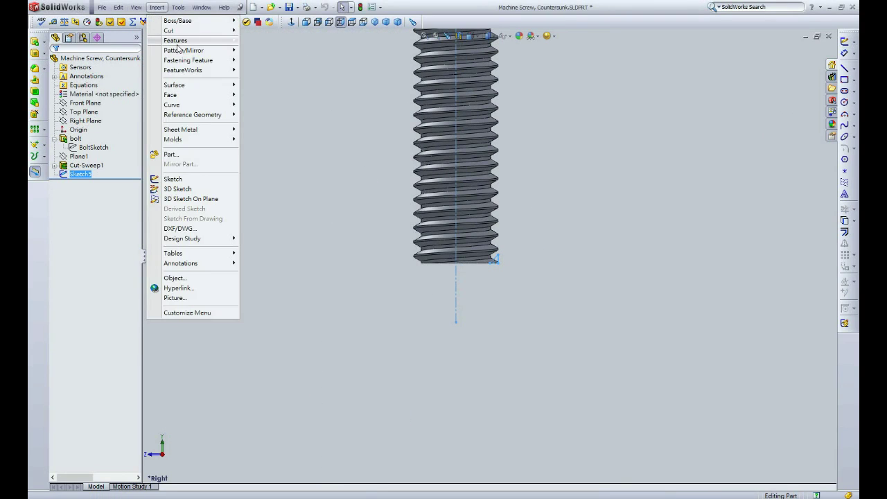
left_click(267, 40)
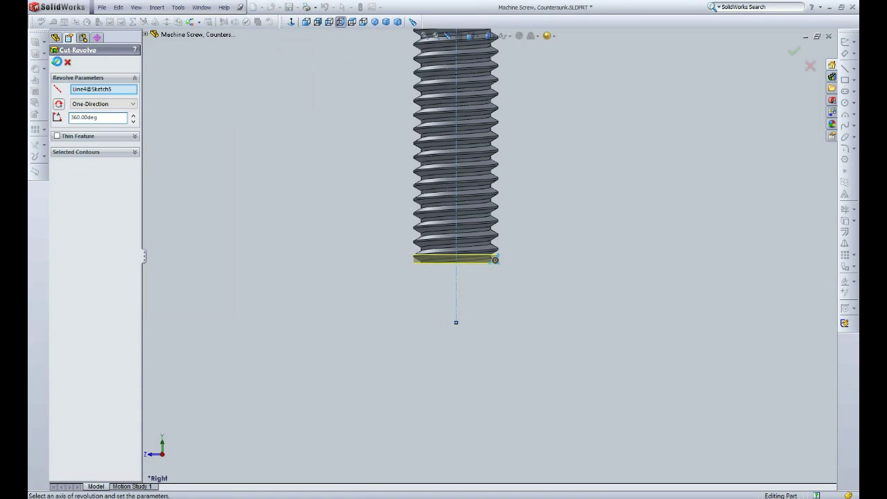
middle_click_drag(350, 161, 610, 241)
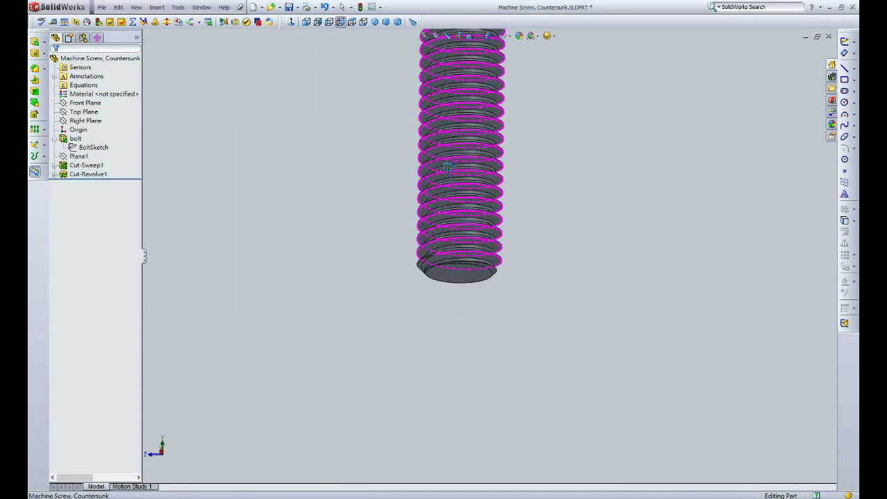
left_click(81, 121)
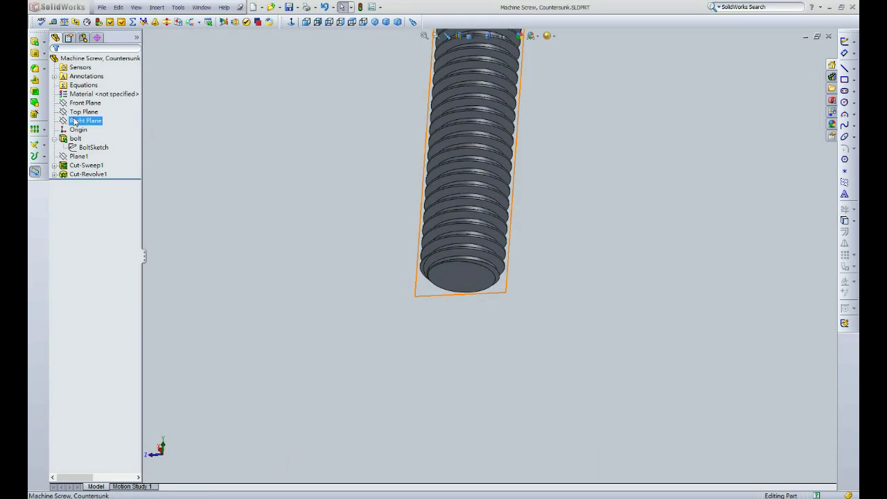
Start a sketch on the Right Plane and draw the head's top, side and slanted edges
left_click(845, 42)
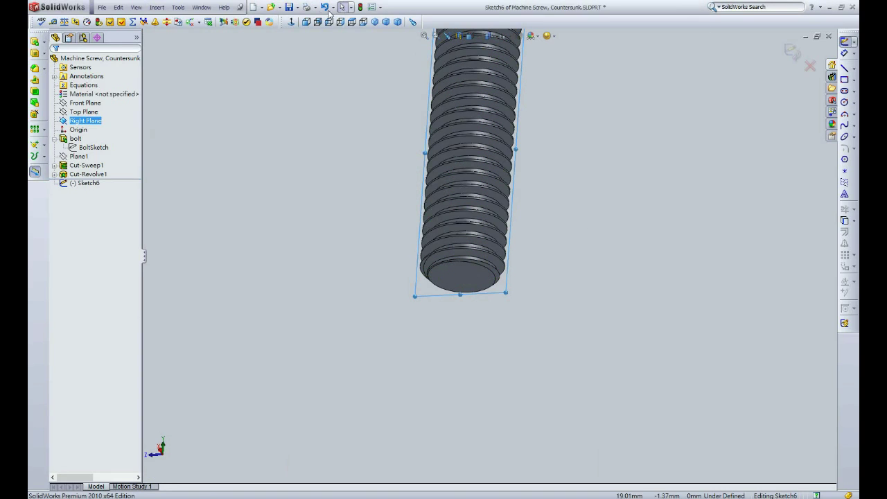
left_click(844, 68)
scroll(552, 133, "down", 3)
scroll(511, 96, "down", 1)
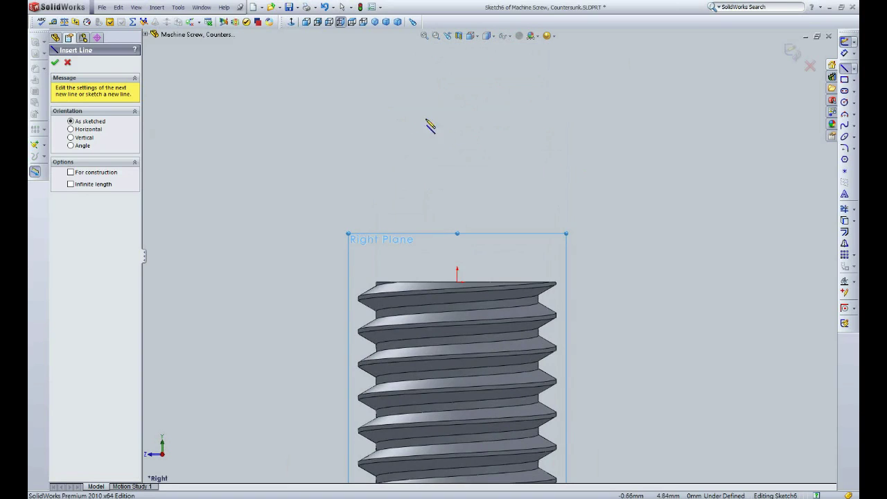
left_click(324, 101)
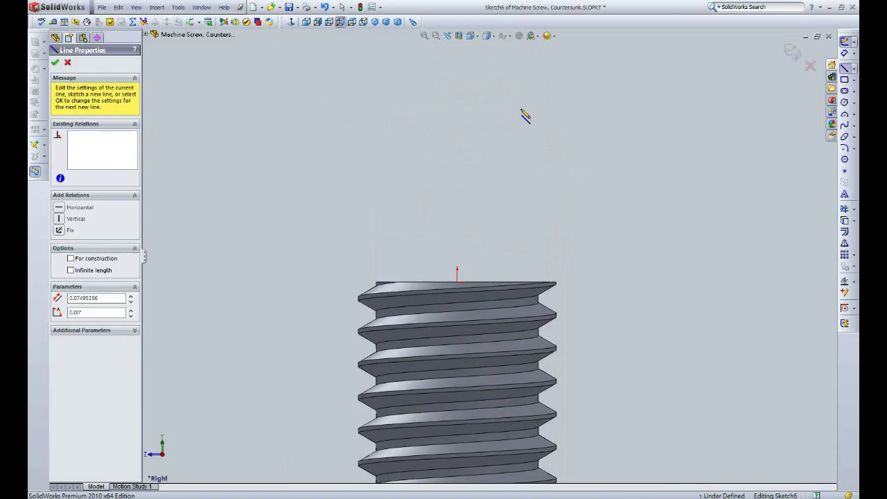
left_click(589, 100)
left_click(590, 134)
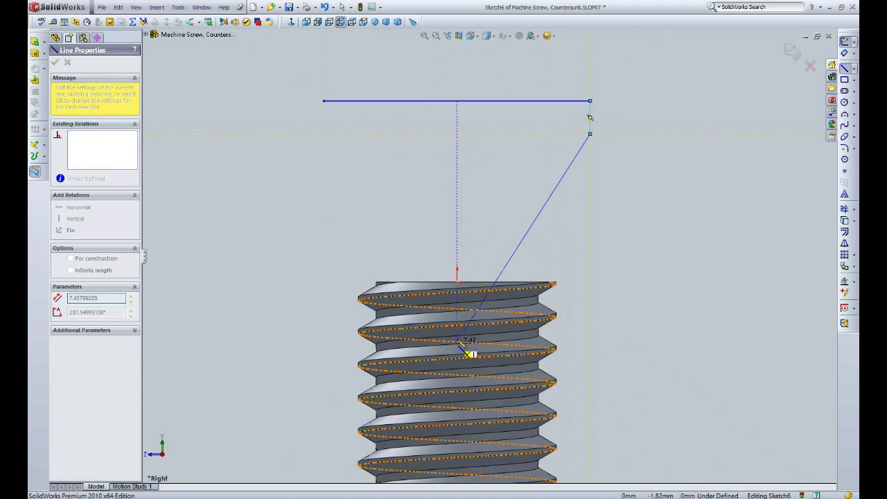
left_click(457, 329)
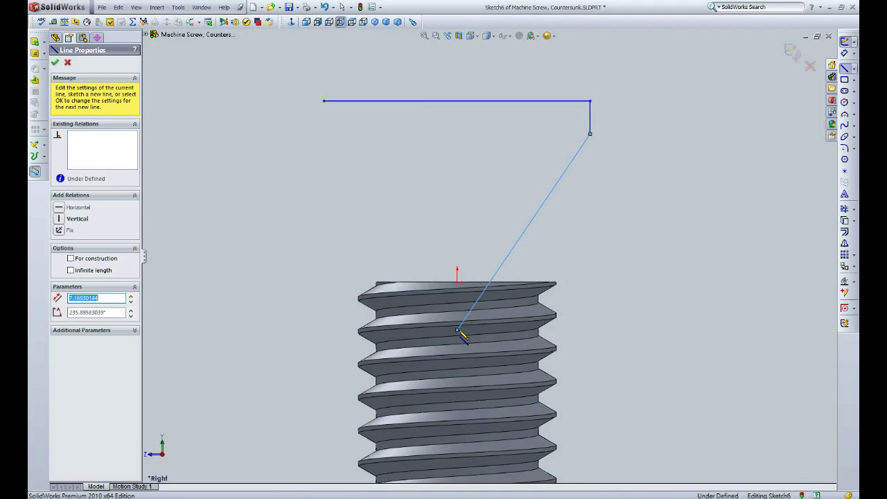
Draw the vertical axis line and trim away the excess segments of the head outline
double_click(456, 63)
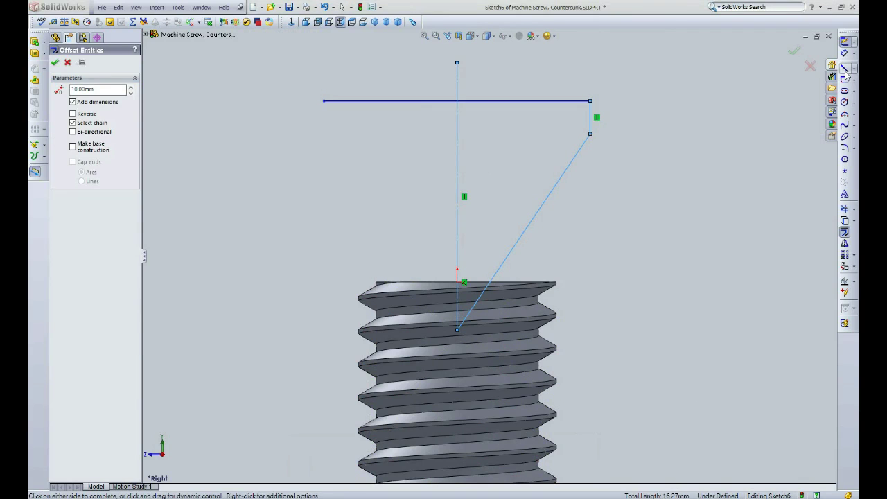
left_click(457, 100)
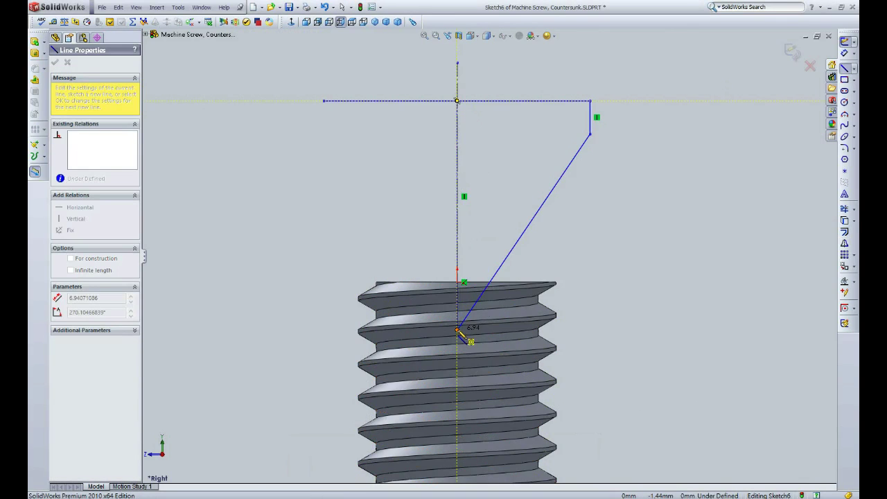
left_click(845, 208)
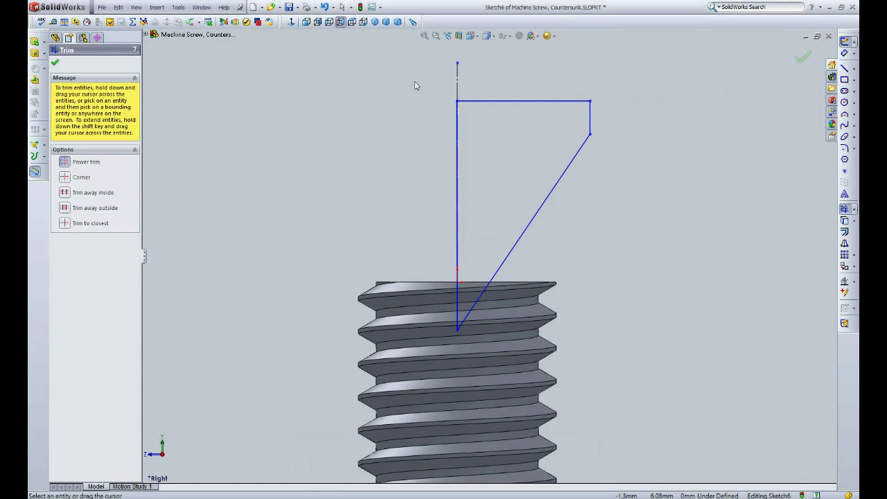
key("Escape")
Add a point on the slanted edge and dimension that edge at 45° to the axis
left_click(845, 170)
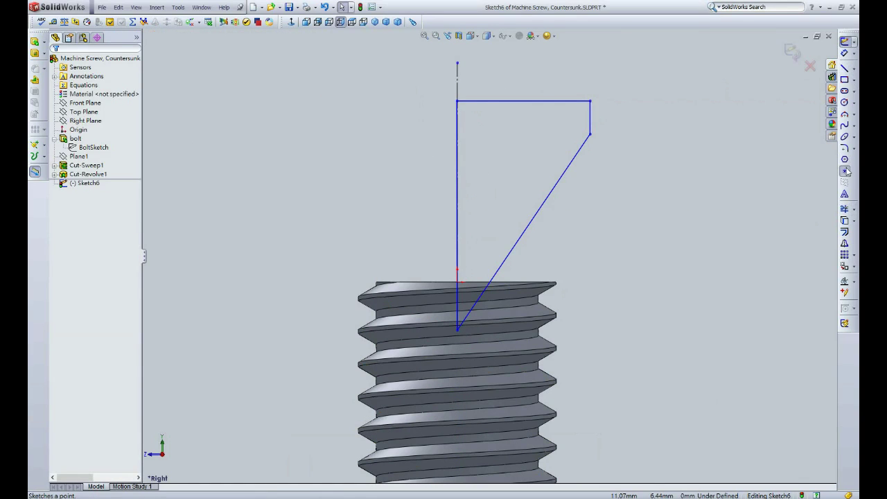
left_click(523, 235)
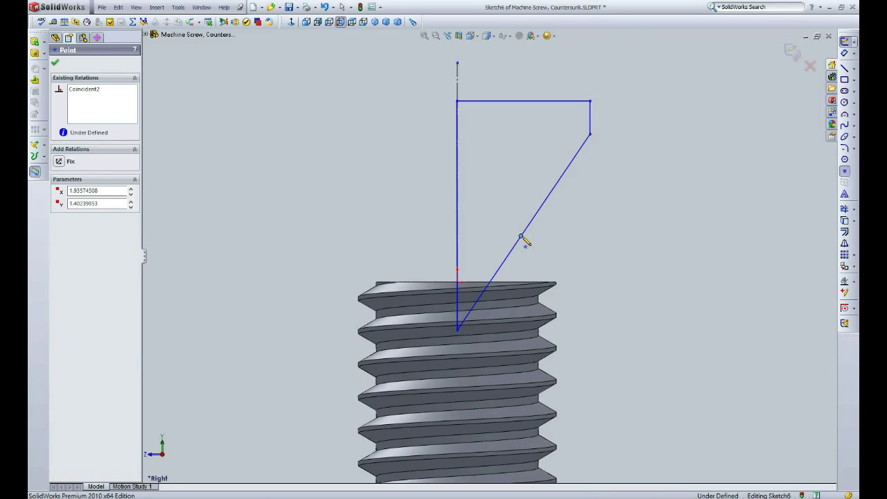
key("Escape")
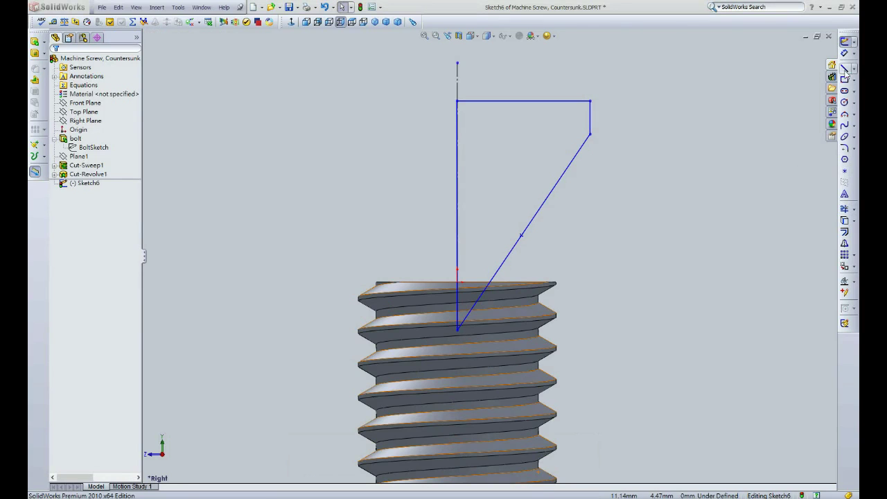
left_click(518, 254)
left_click(457, 239)
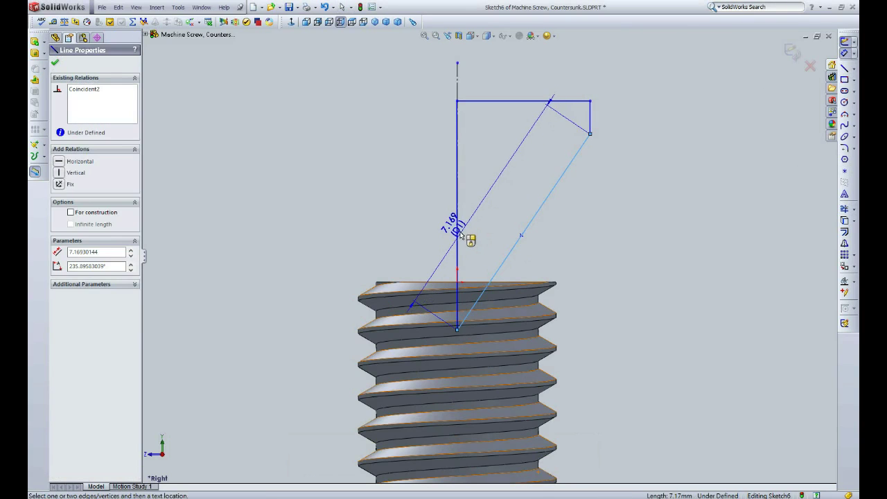
left_click(544, 197)
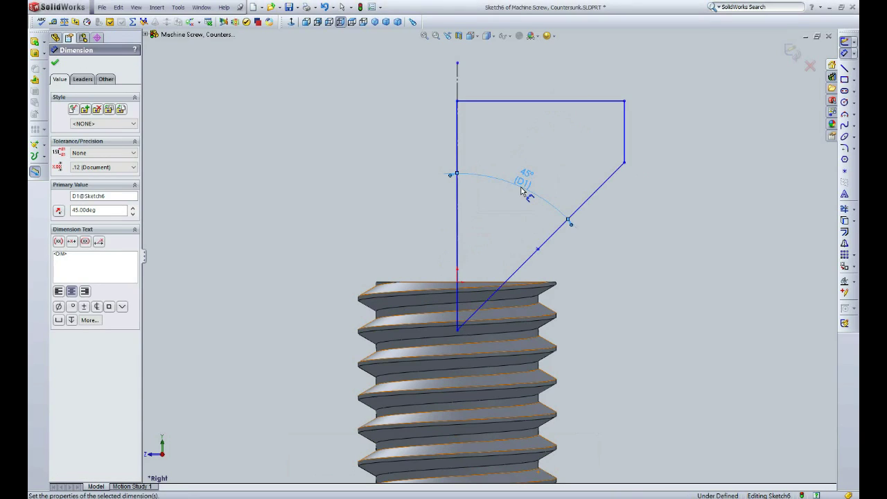
key("Escape")
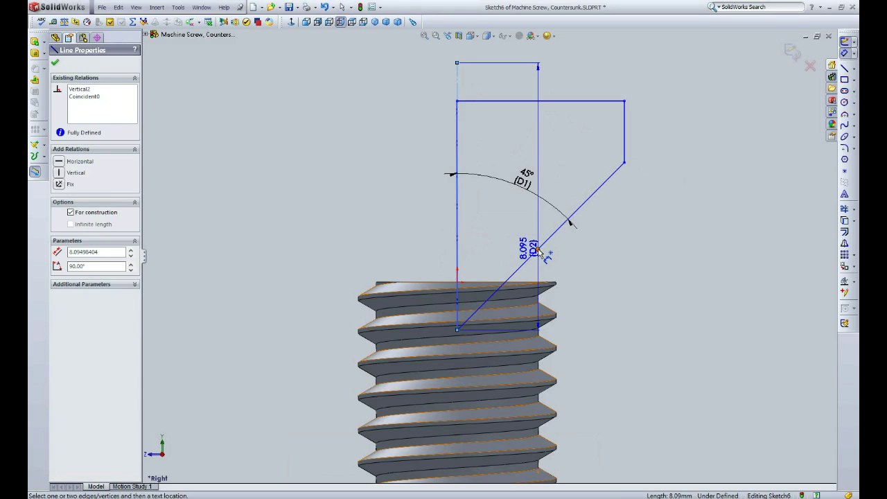
Dimension the point as diameter D2 across the axis, at 4.873
left_click(538, 250)
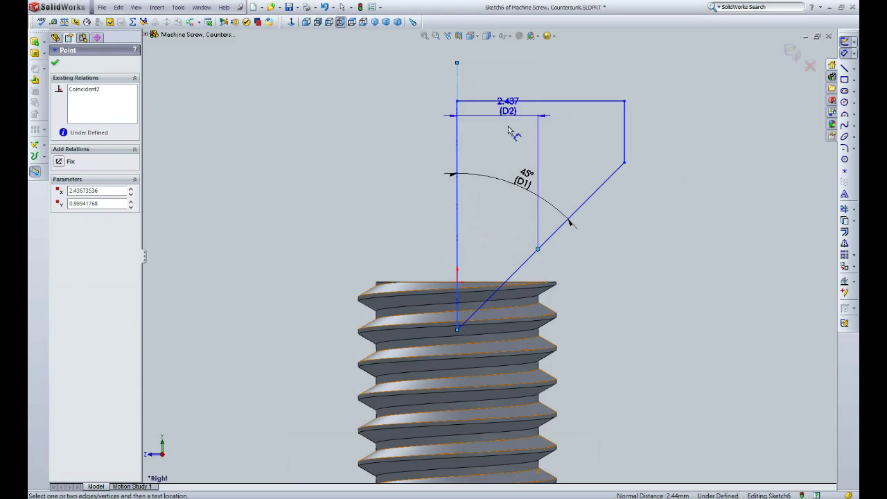
left_click(440, 366)
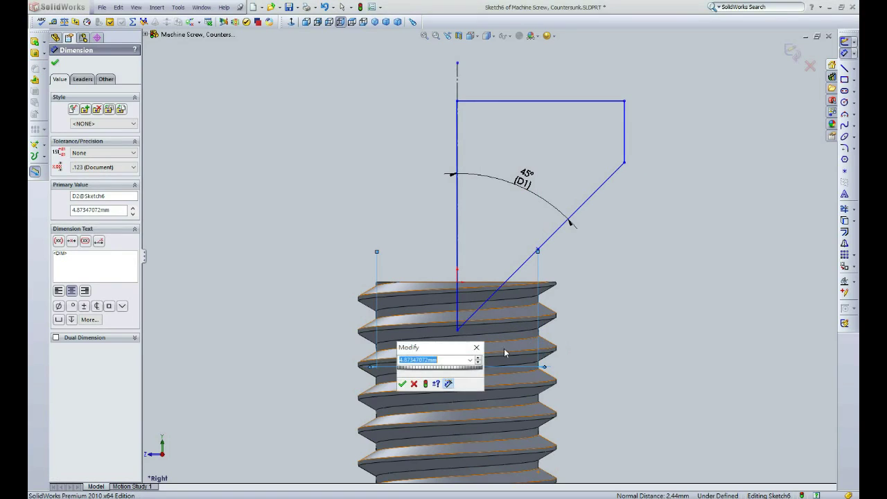
left_click(403, 385)
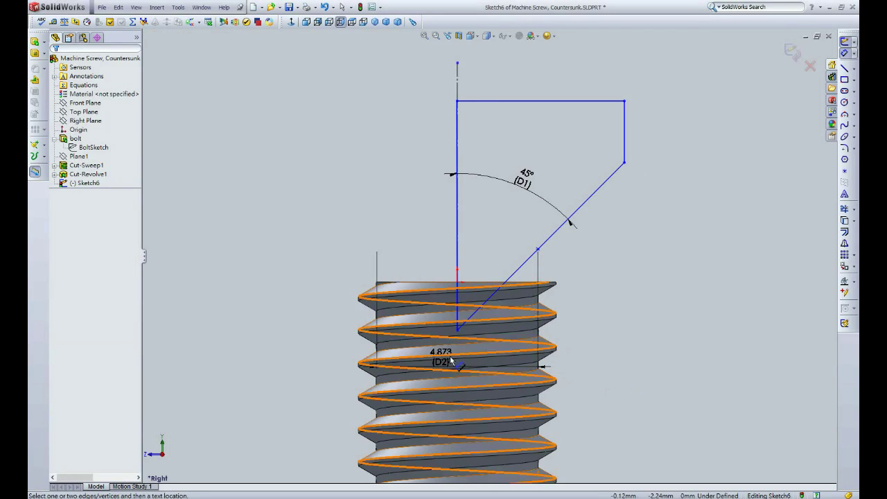
Add an equation setting D2@Sketch6 equal to dia@BoltSketch
left_click(177, 8)
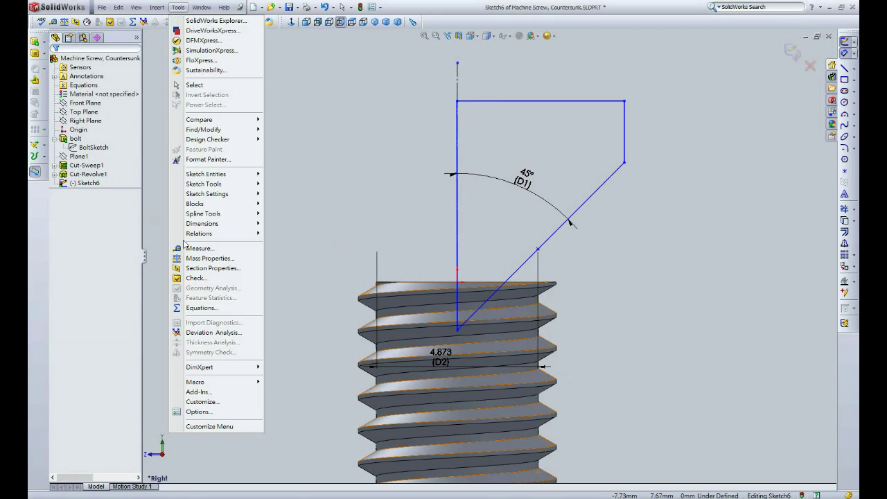
left_click(201, 309)
left_click(222, 27)
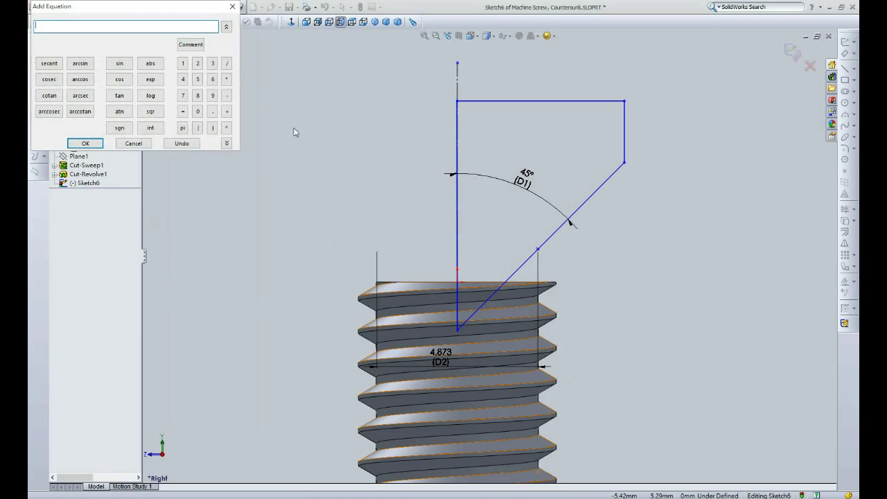
left_click(445, 359)
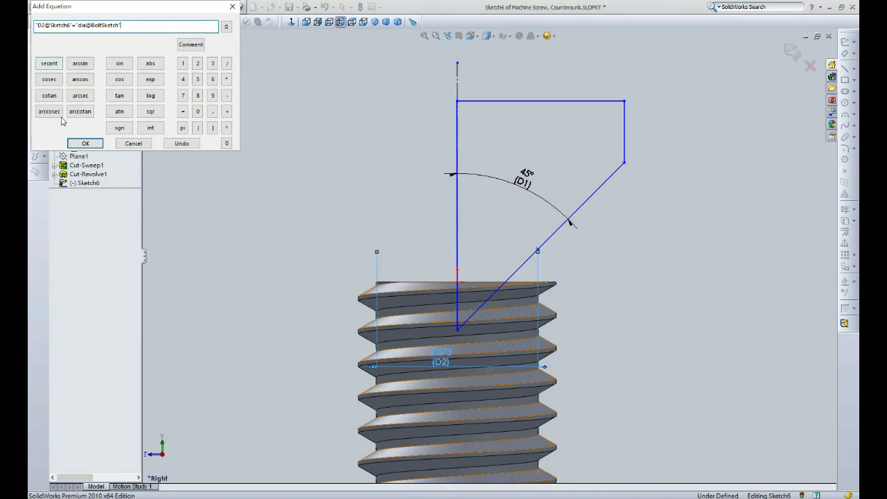
left_click(86, 143)
key("Return")
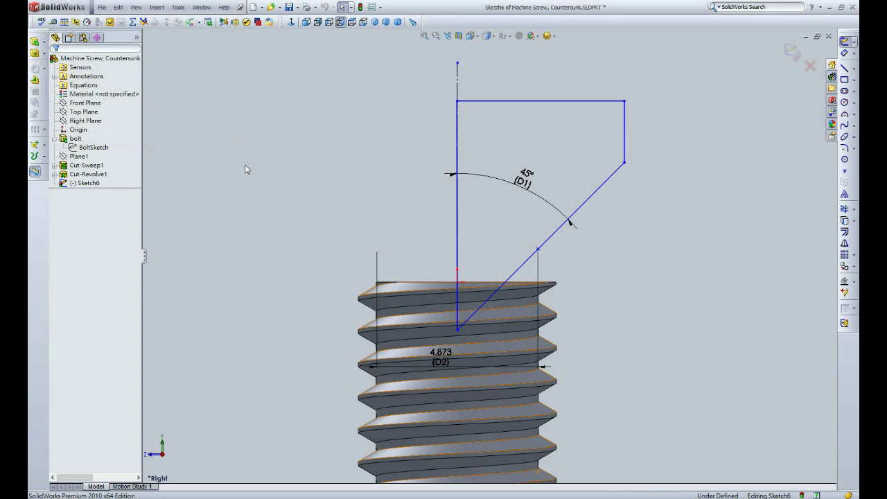
left_click(846, 55)
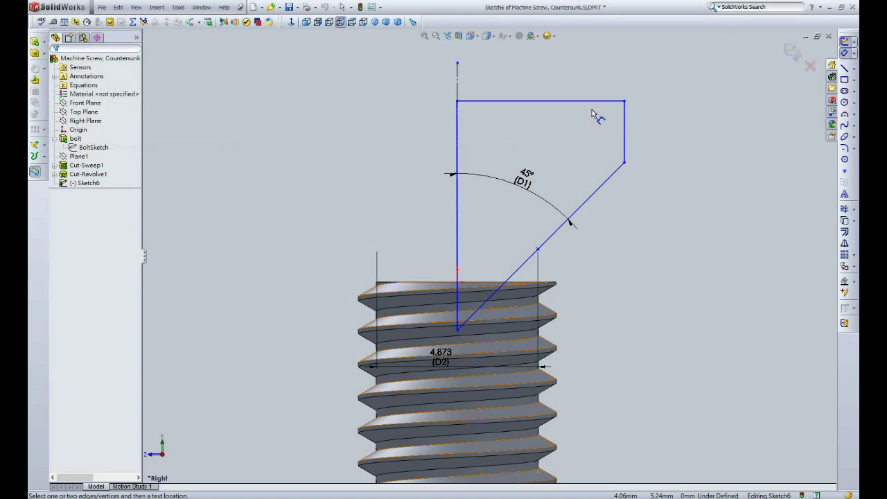
Dimension the head profile's top width and set it to 11.3
scroll(586, 168, "up", 3)
left_click(569, 183)
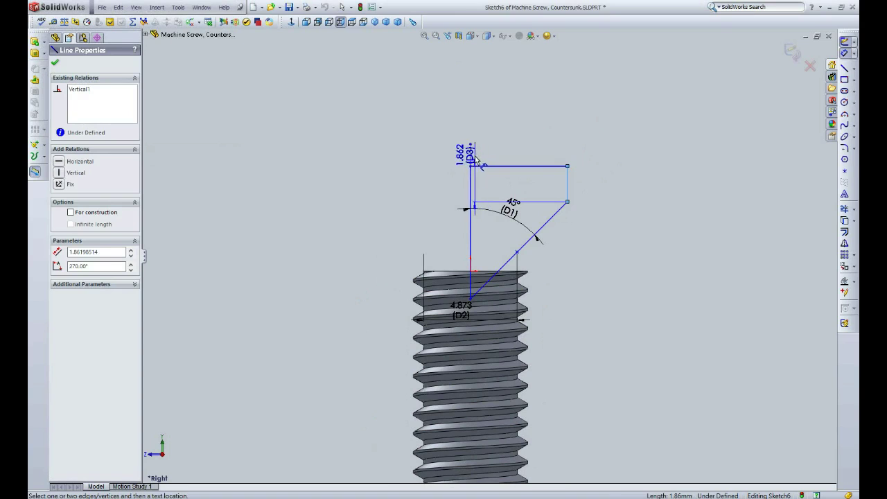
left_click(470, 173)
left_click(444, 114)
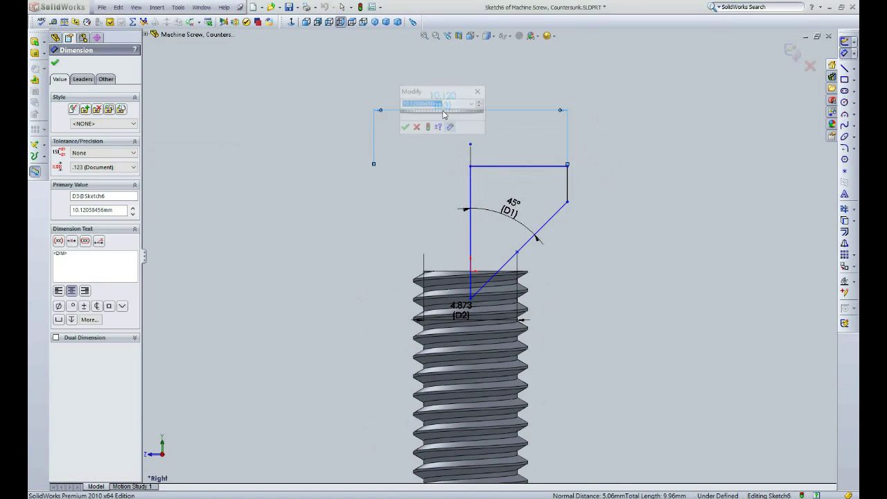
left_click(405, 127)
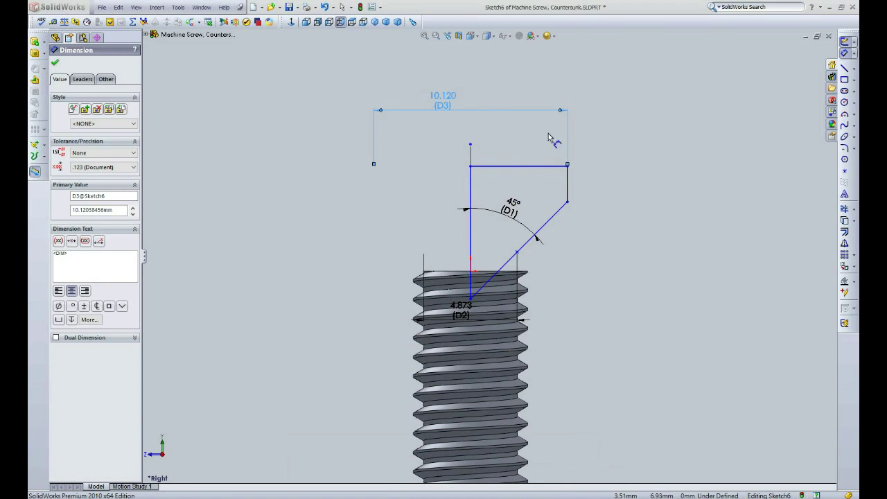
key("Escape")
double_click(447, 97)
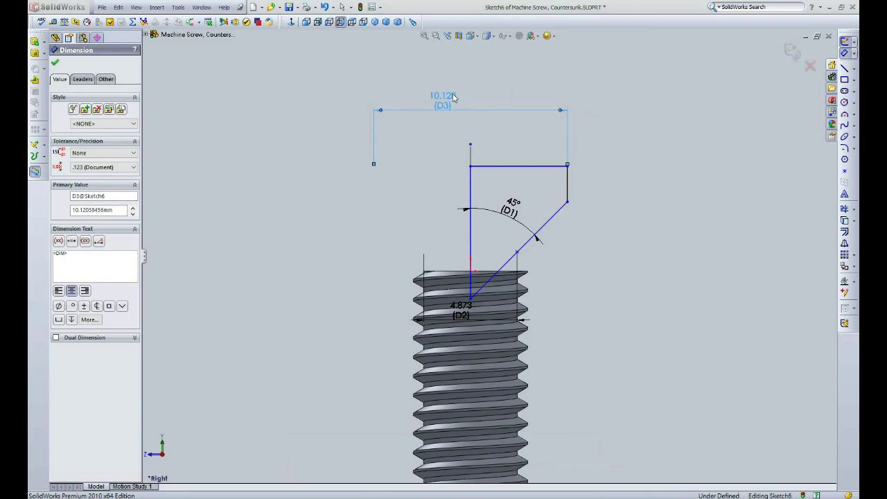
type("11.3")
key("Return")
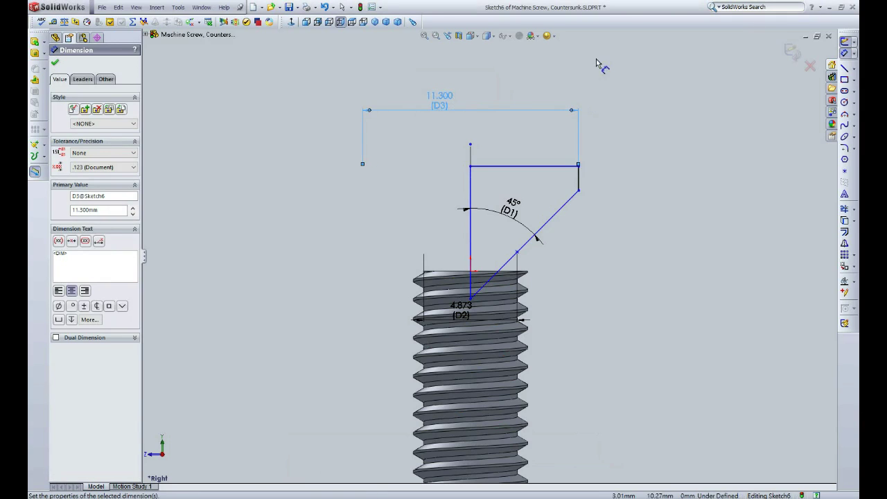
Dimension the head height from the top line to the slanted-edge point as 3.3
left_click(497, 167)
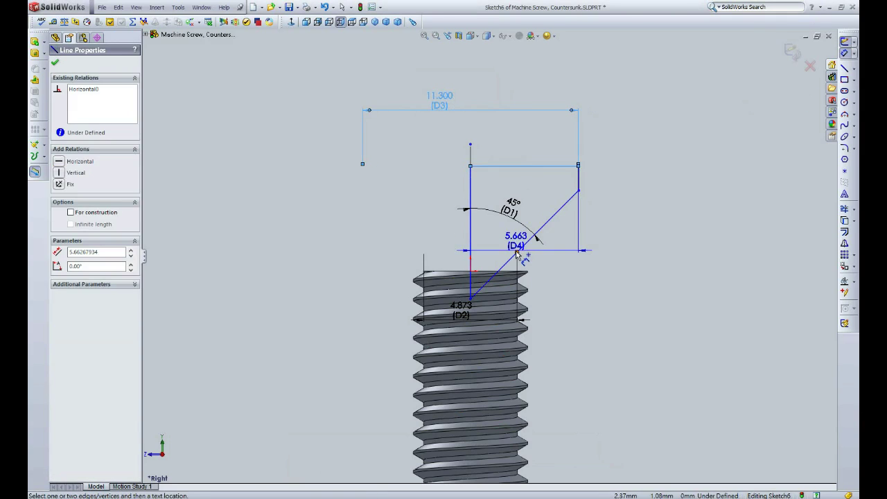
left_click(516, 252)
left_click(643, 202)
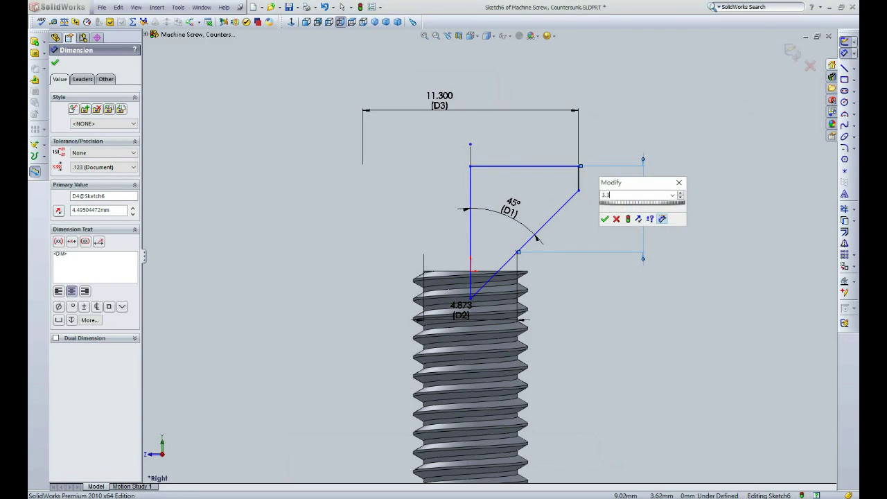
type("3.3")
key("Return")
key("Escape")
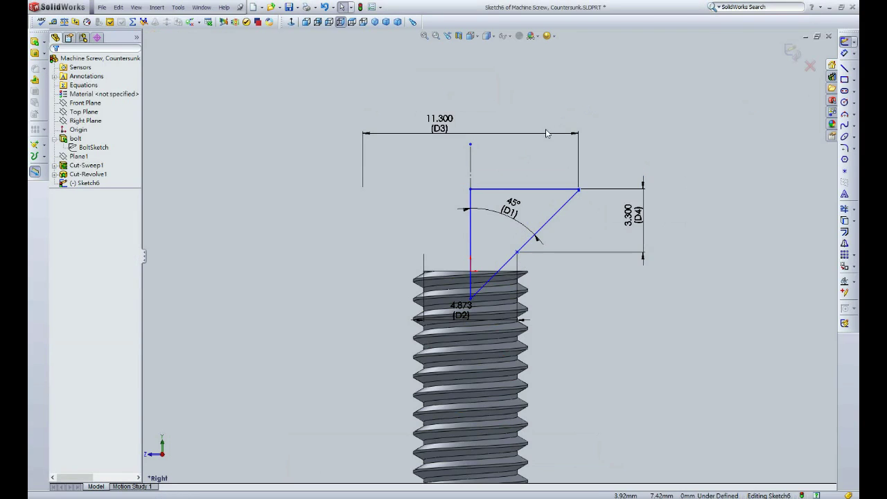
Rename the 11.300 width dimension HeadDia and the 3.300 height dimension HeadThk
left_click(449, 133)
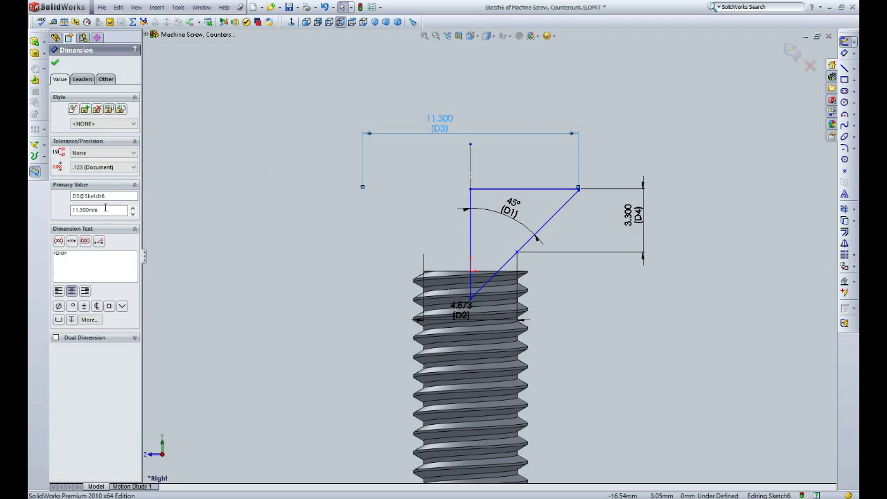
left_click_drag(104, 196, 51, 197)
left_click(54, 62)
left_click(632, 228)
type("HeadThk")
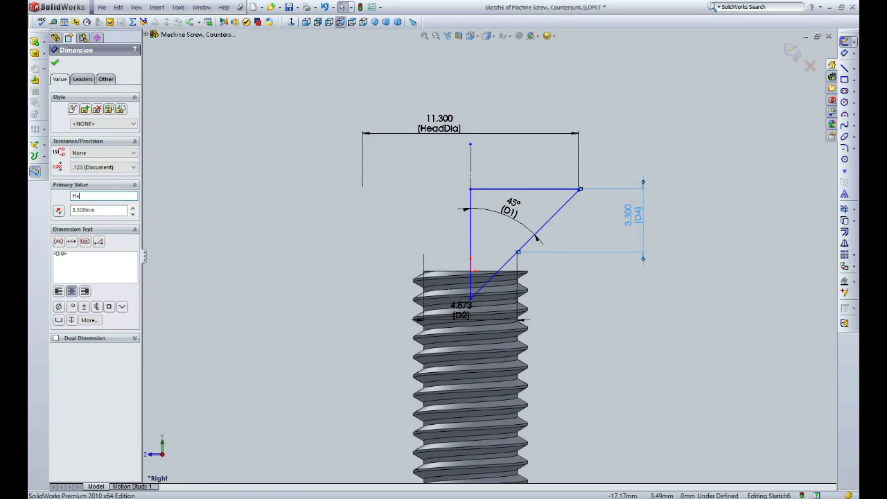
left_click(56, 64)
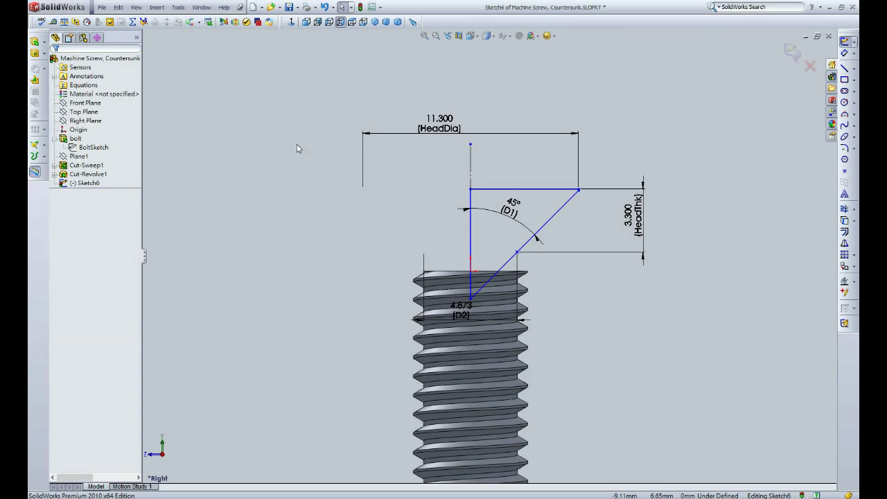
Add an equation for D2@Sketch6 and rebuild so the head's D2 reads 6
left_click(156, 7)
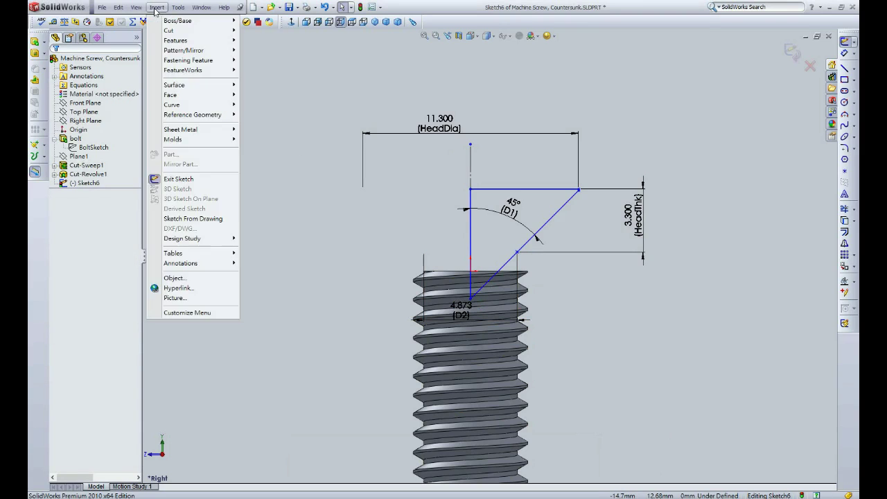
left_click(225, 312)
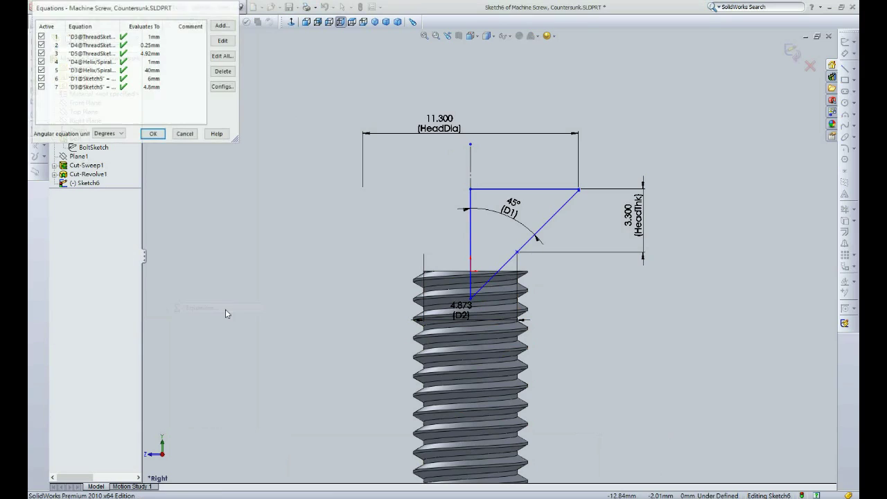
left_click(222, 26)
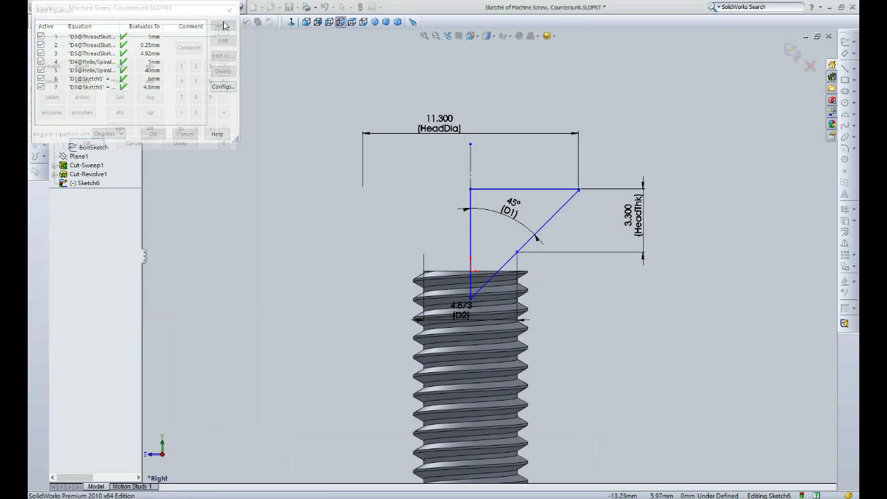
left_click(465, 312)
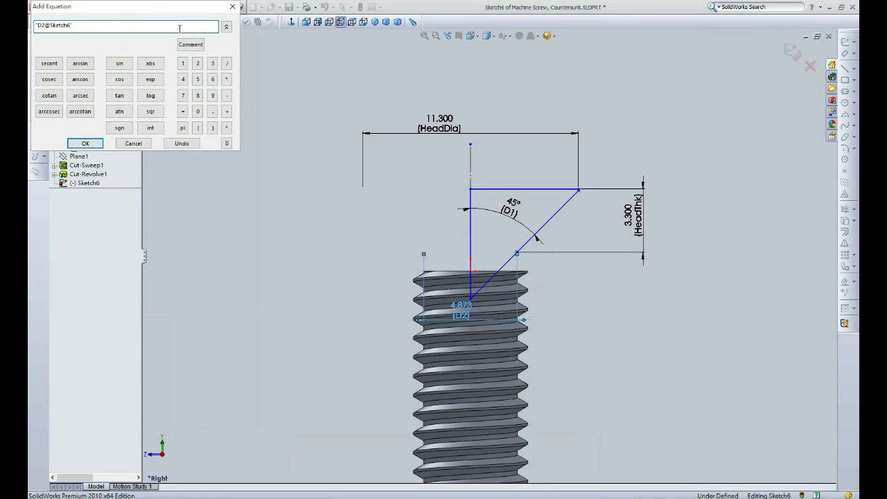
left_click(86, 143)
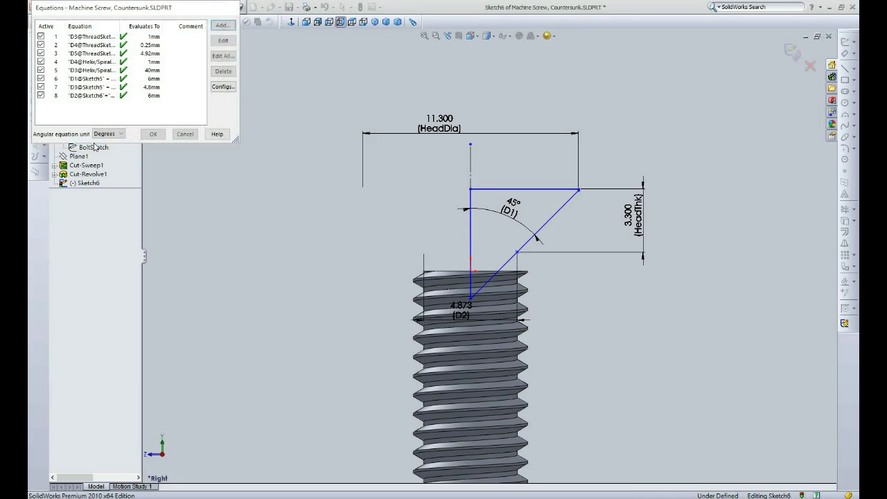
left_click(157, 136)
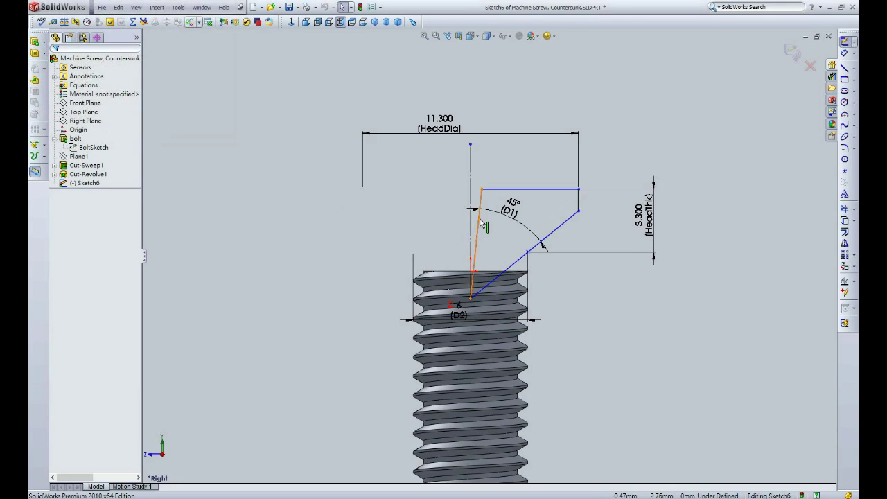
Make the head profile's inner axis line vertical
left_click(479, 221)
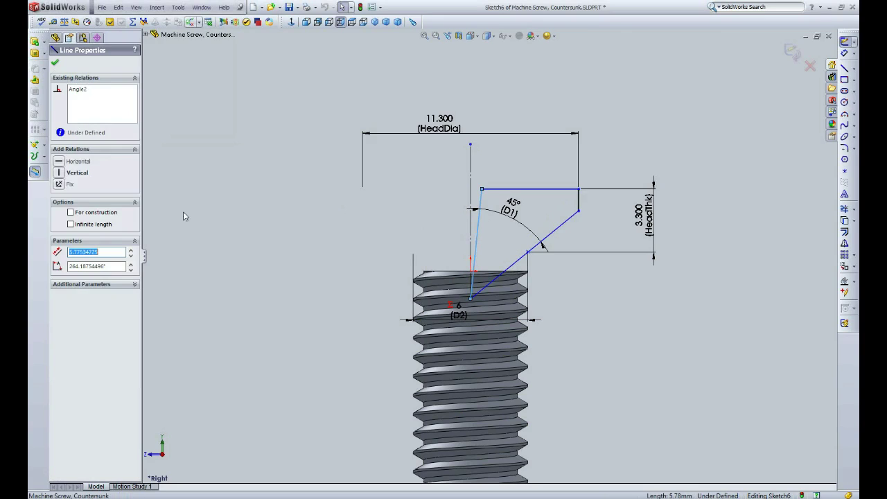
left_click(61, 173)
left_click(56, 62)
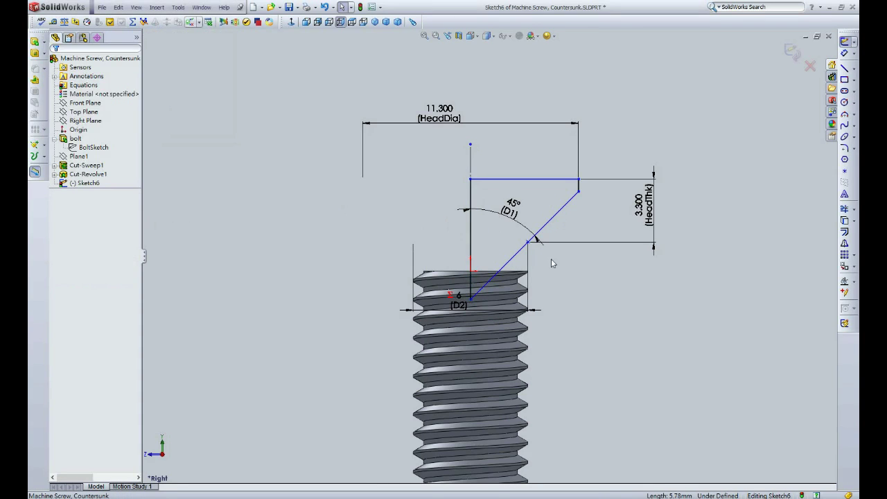
Make the slanted-edge corner point coincident with the thread's top edge
scroll(547, 255, "down", 3)
left_click(511, 236)
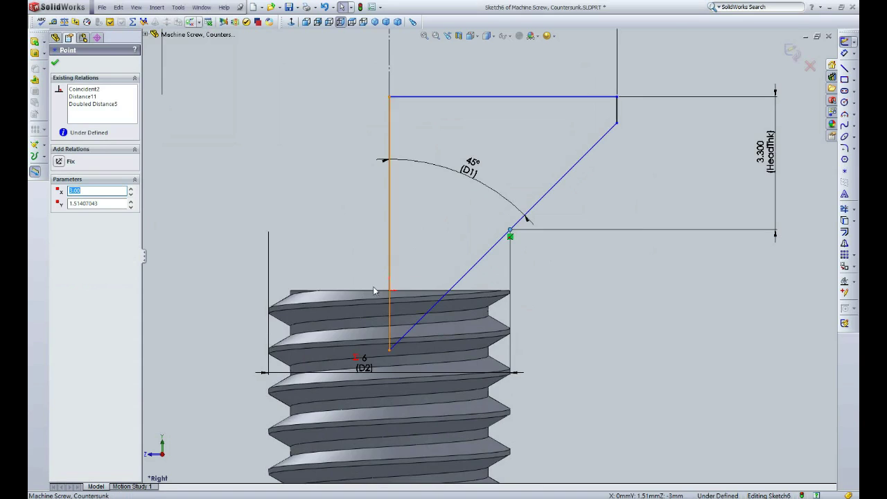
scroll(325, 293, "down", 2)
left_click(277, 291, "ctrl")
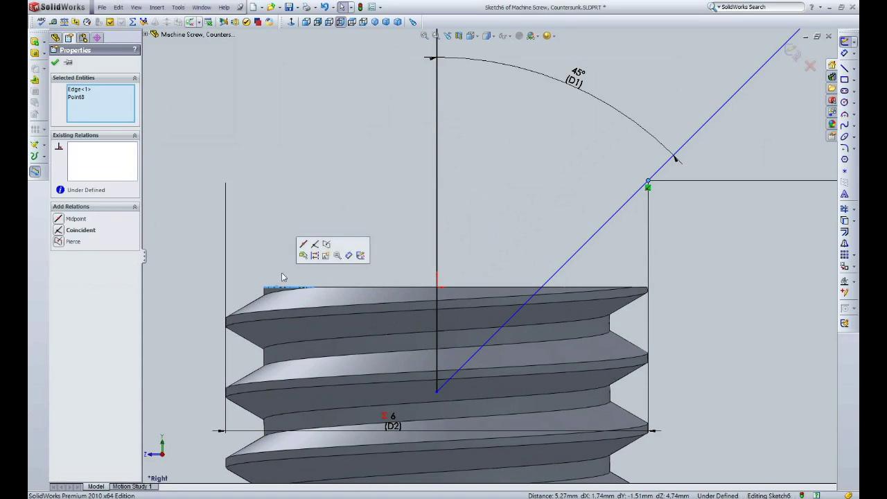
left_click(58, 230)
key("Escape")
scroll(473, 263, "up", 5)
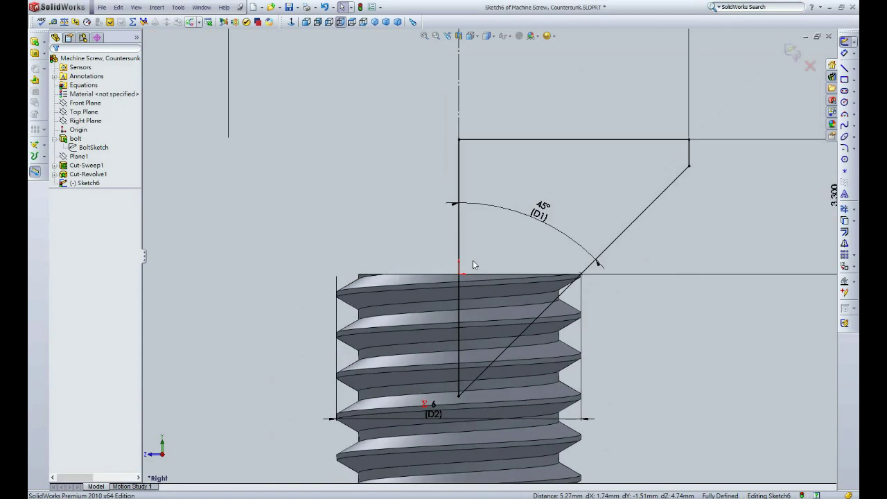
scroll(473, 264, "down", 2)
left_click(474, 256)
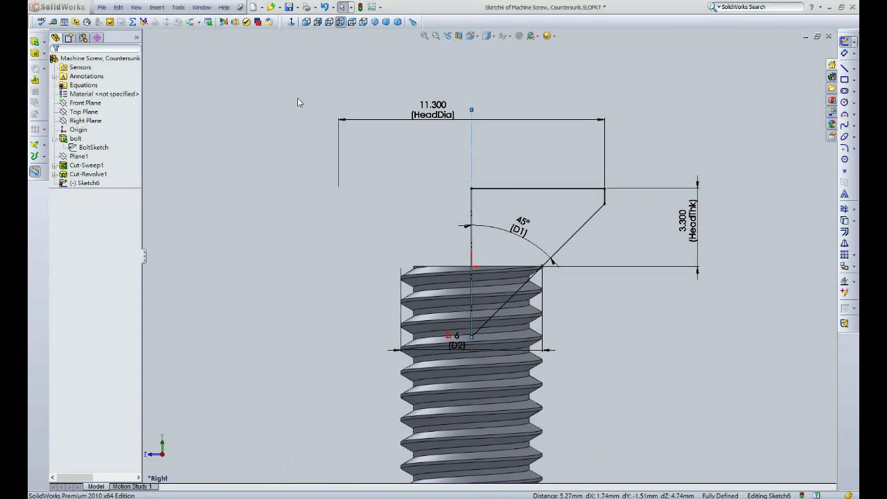
left_click(262, 61)
left_click(165, 10)
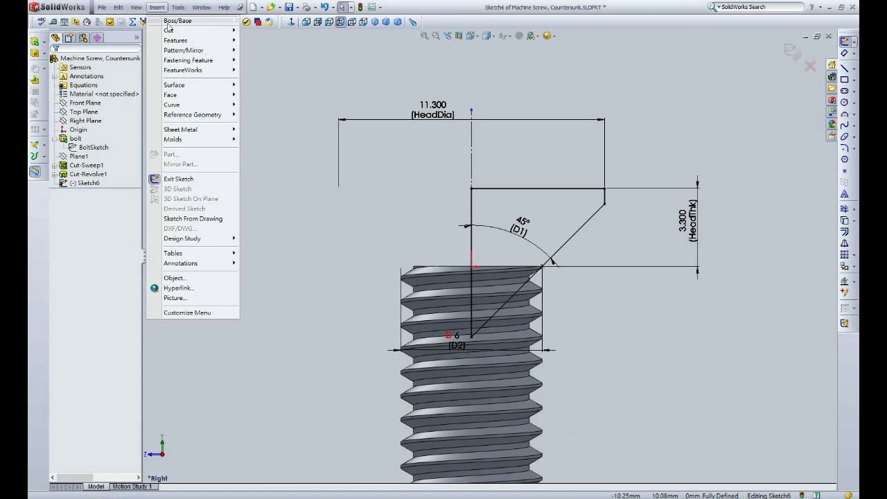
Revolve the head profile around the axis to form the countersunk head
left_click(253, 32)
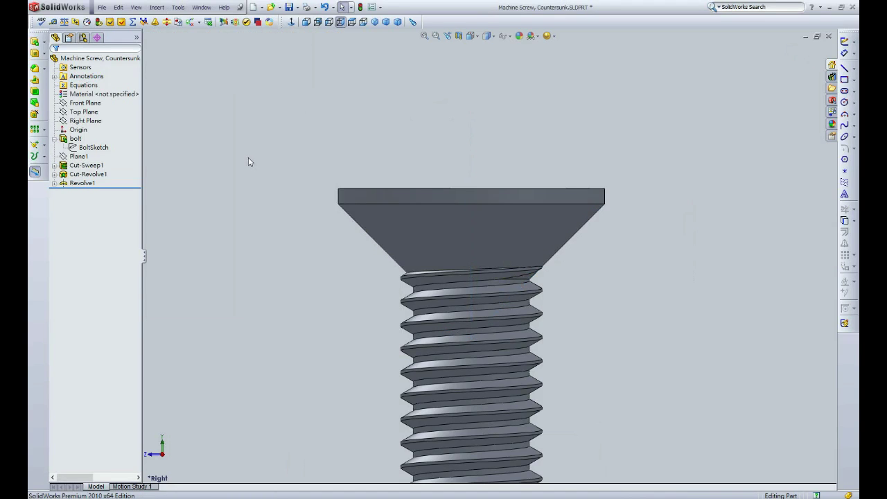
left_click(82, 111)
left_click(81, 121)
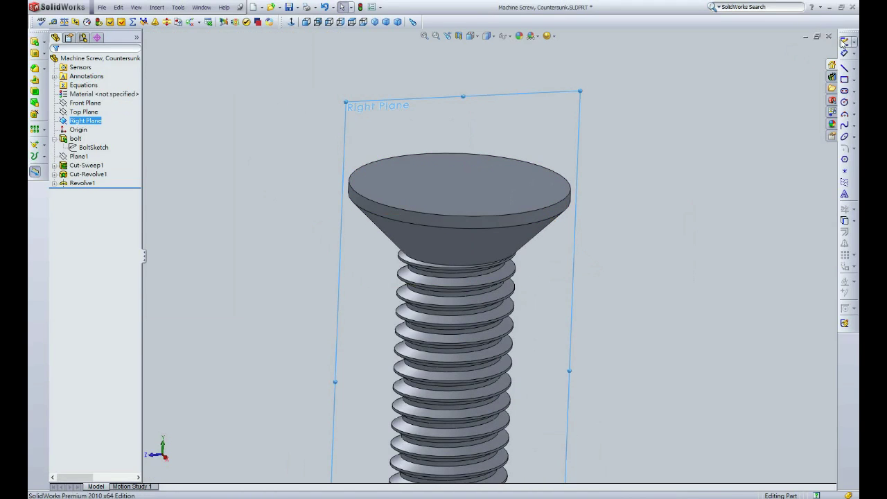
left_click(413, 23)
left_click(294, 23)
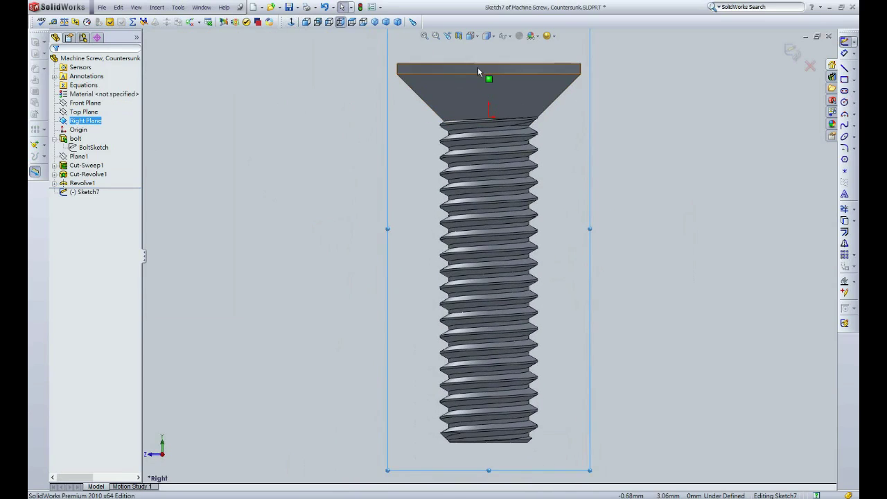
key("ctrl+z")
Rename the revolve feature to Head and Sketch6 to HeadSketch
left_click(81, 184)
left_click(82, 184)
type("Head")
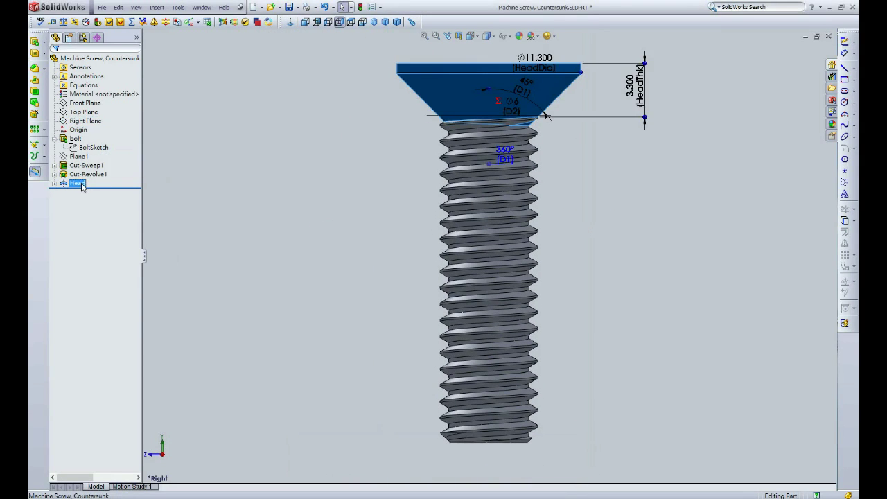
left_click(54, 183)
left_click(90, 193)
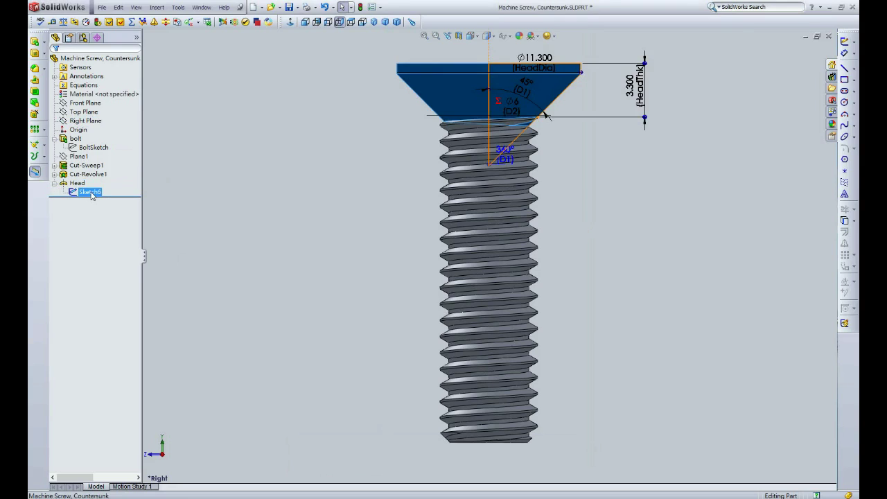
left_click(91, 193)
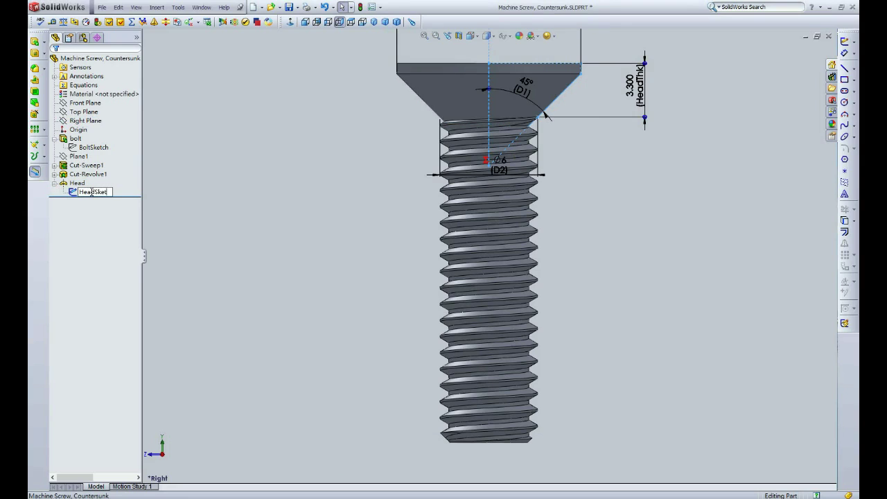
key("Return")
left_click(85, 121)
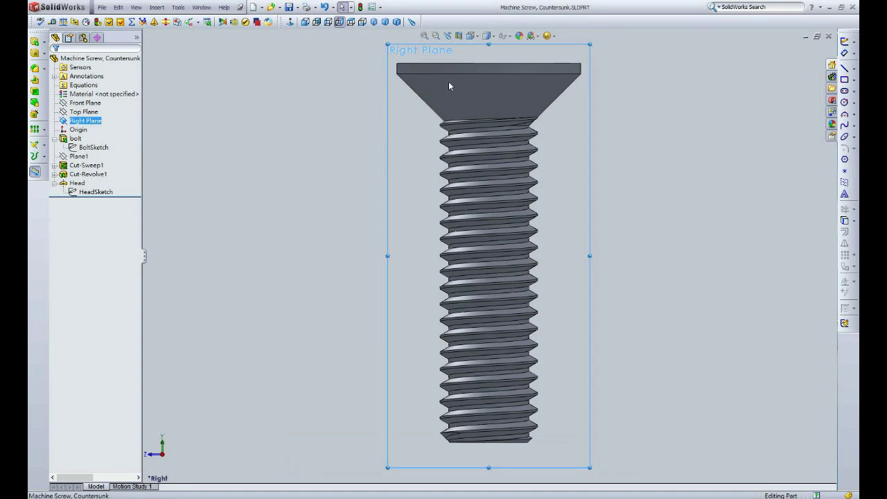
On the Right Plane, sketch a slanted line from the head top to the axis plus a vertical construction centerline
left_click(850, 43)
left_click(845, 67)
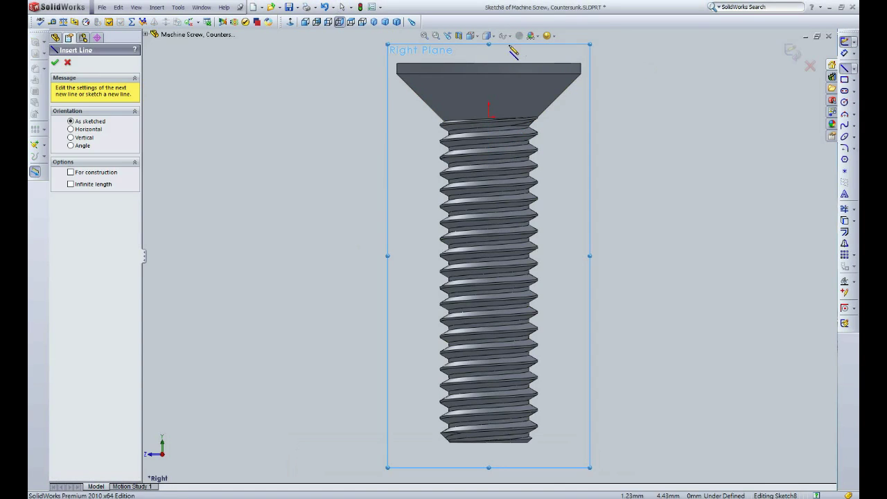
scroll(484, 123, "down", 3)
left_click(471, 115)
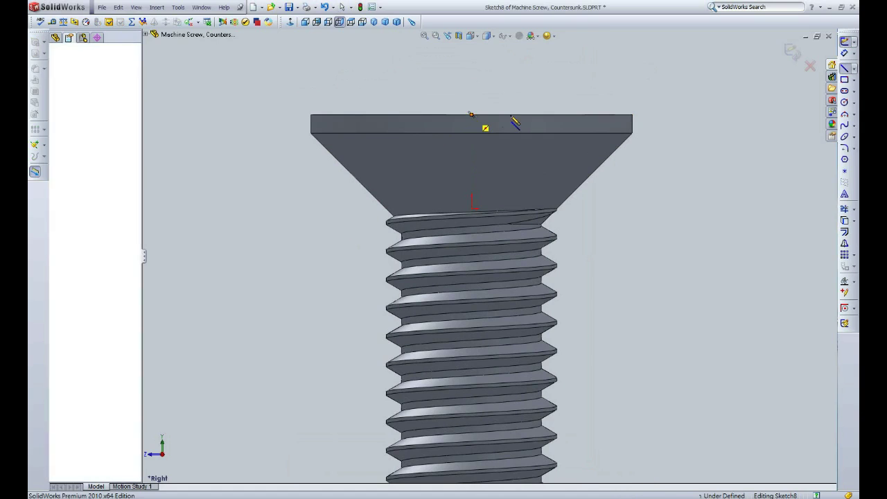
left_click(566, 115)
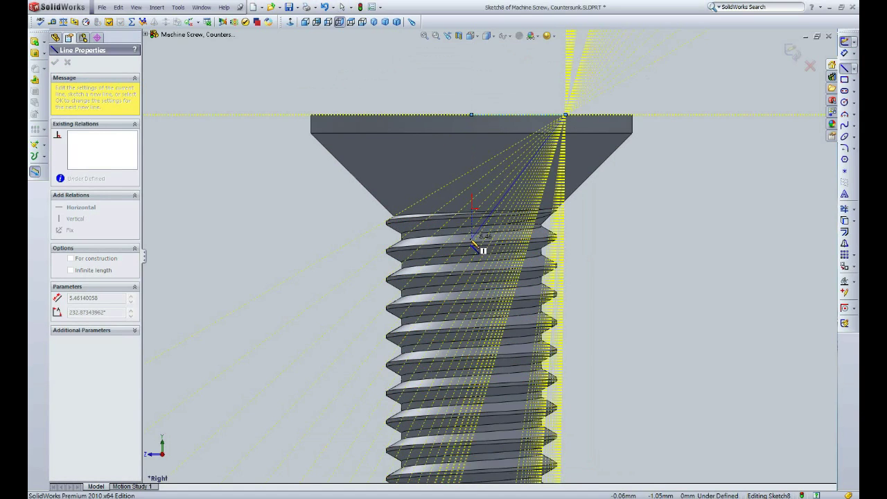
left_click(471, 237)
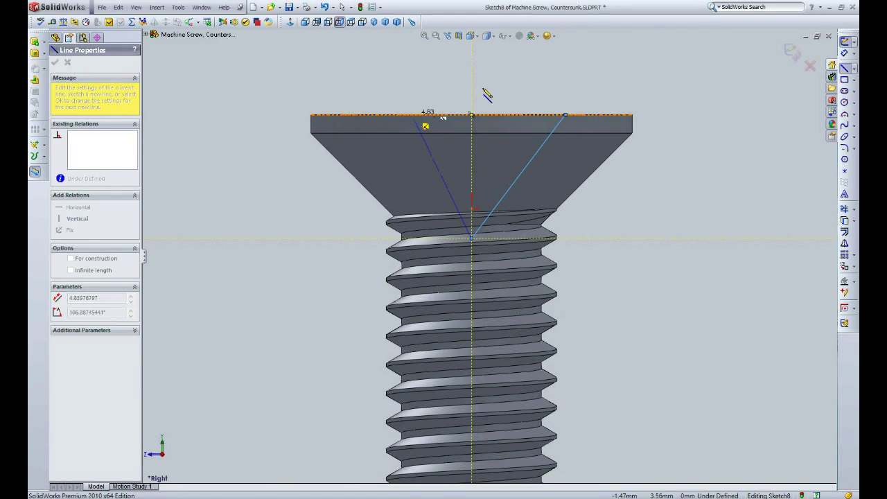
left_click(471, 61)
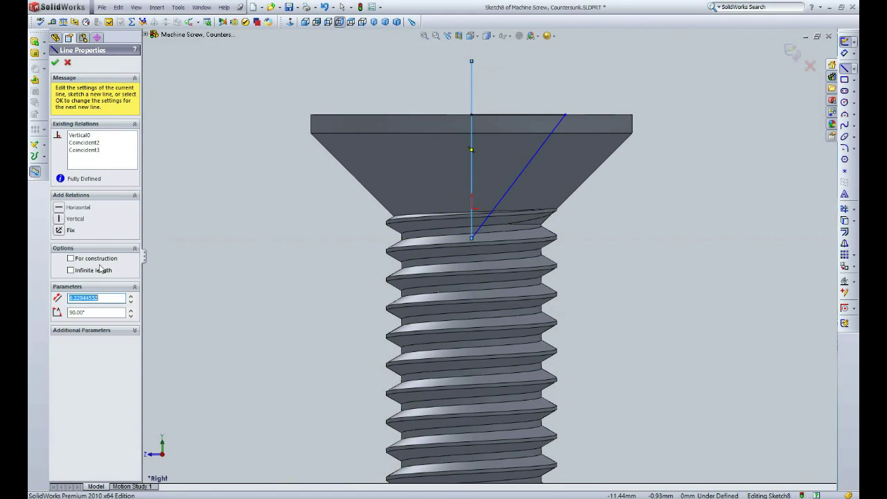
left_click(99, 259)
left_click(55, 62)
key("Escape")
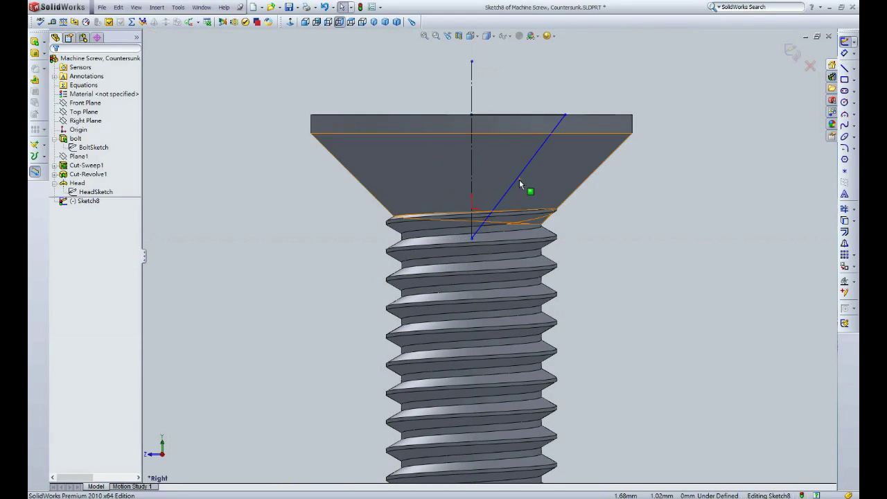
Mirror the slanted line about the centerline to form the V-triangle
left_click(519, 186)
left_click(471, 178, "ctrl")
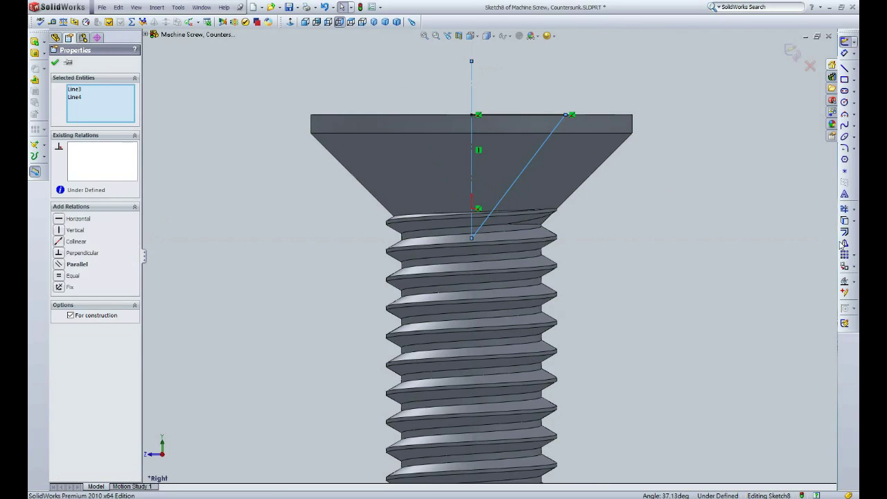
left_click(845, 245)
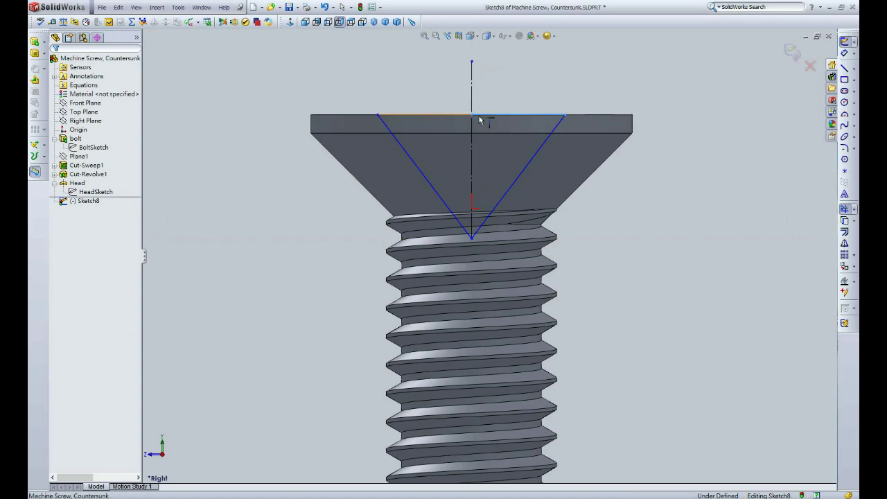
Dimension the V's top width at 6.593 and its angle at 26.50°
scroll(498, 173, "up", 2)
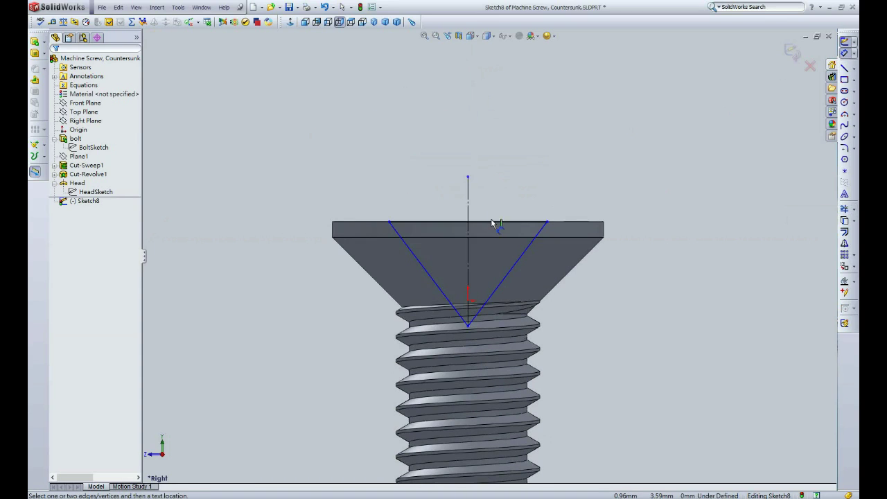
left_click(492, 227)
left_click(478, 165)
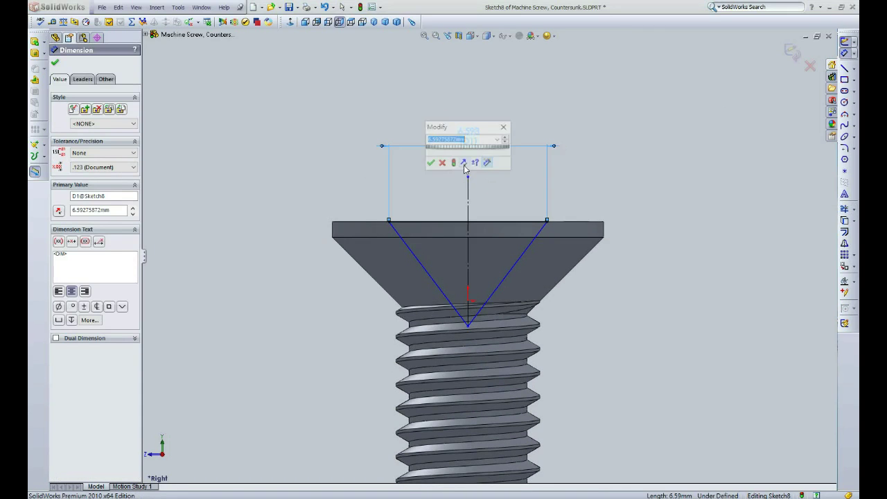
left_click(430, 164)
left_click(468, 257)
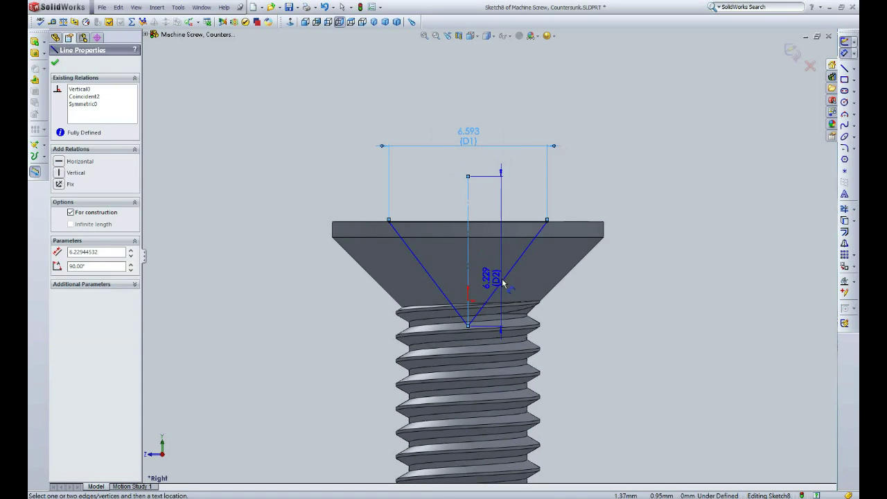
left_click(507, 273)
left_click(510, 276)
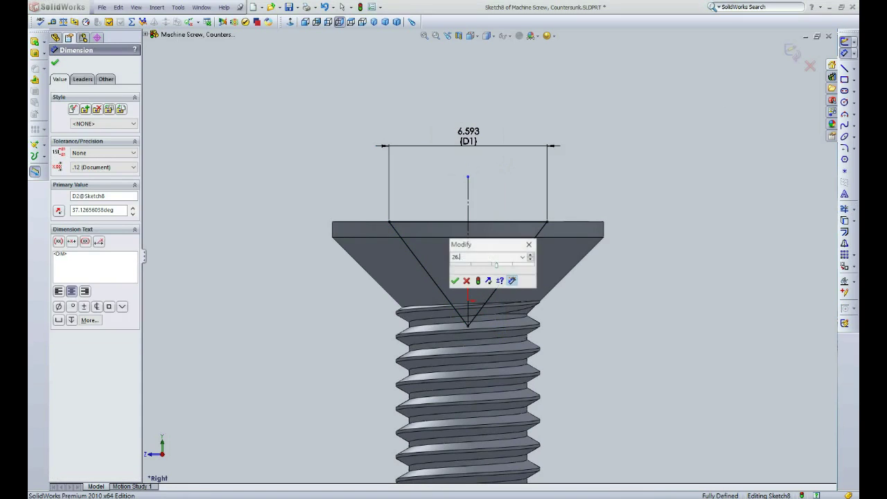
left_click(298, 38)
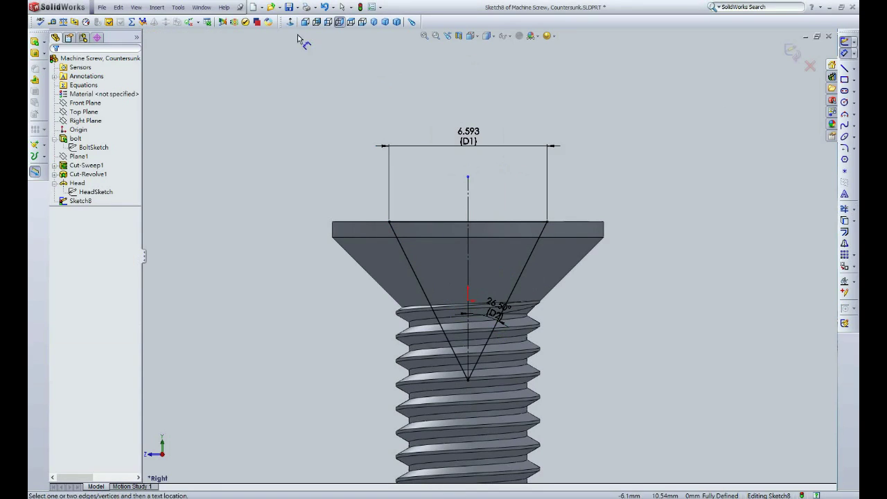
left_click(178, 7)
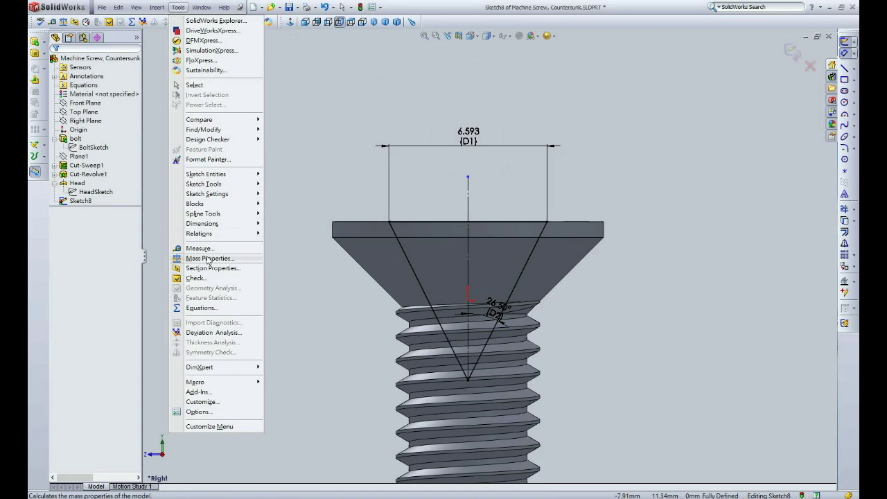
Add an equation setting D1@Sketch8 to HeadDia@HeadSketch*0.58, updating the width to 6.554
left_click(201, 308)
left_click(223, 25)
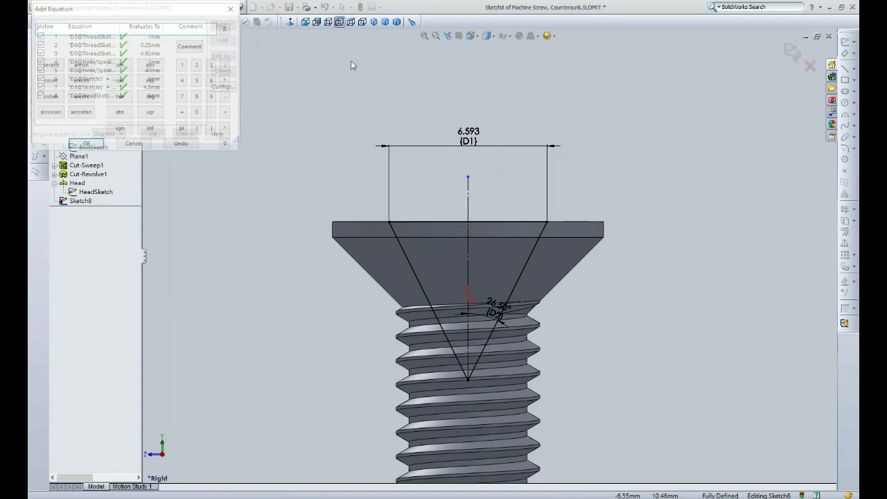
left_click(471, 136)
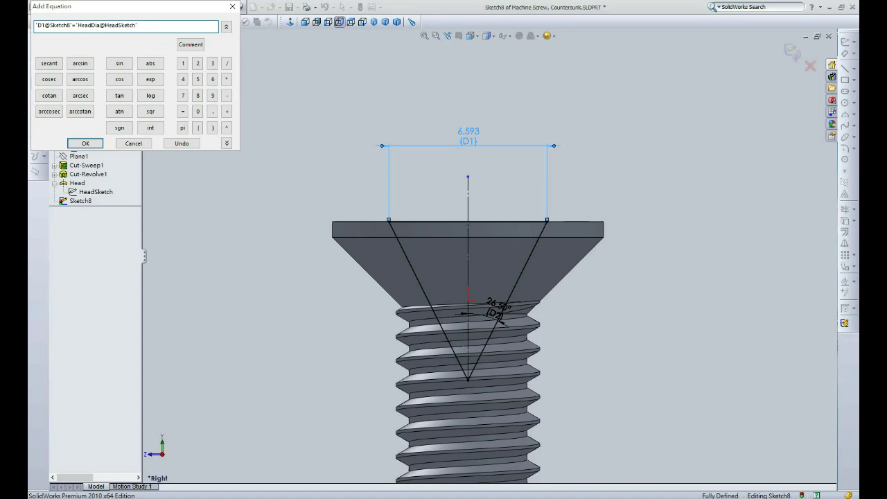
left_click(85, 144)
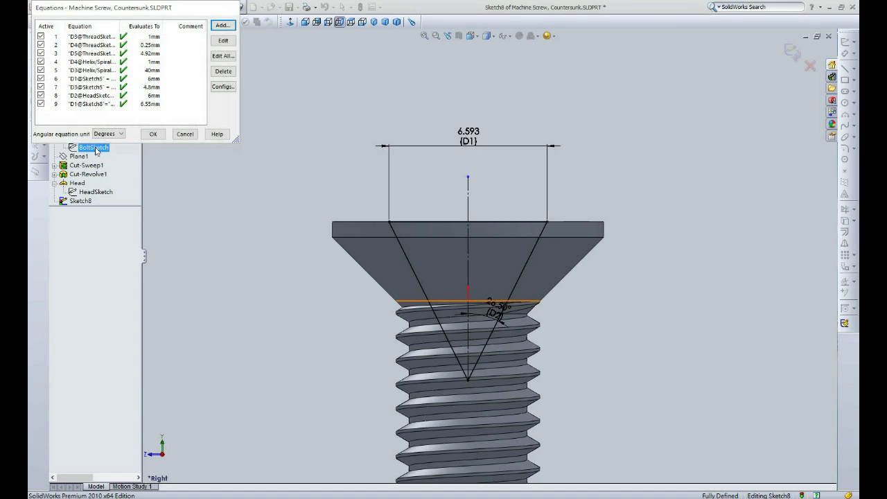
left_click(154, 134)
Extrude Sketch8 20 mm Mid Plane as an unmerged separate body, Boss-Extrude3
scroll(476, 243, "down", 3)
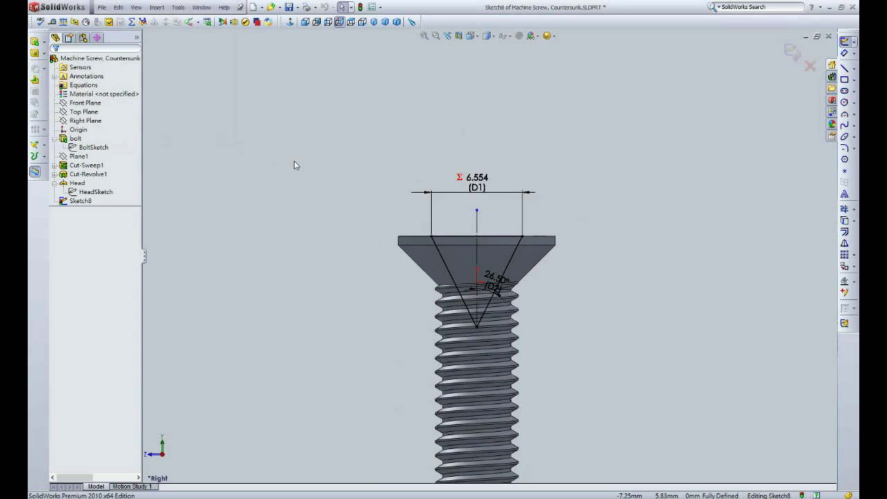
middle_click_drag(476, 243, 373, 198)
left_click(35, 42)
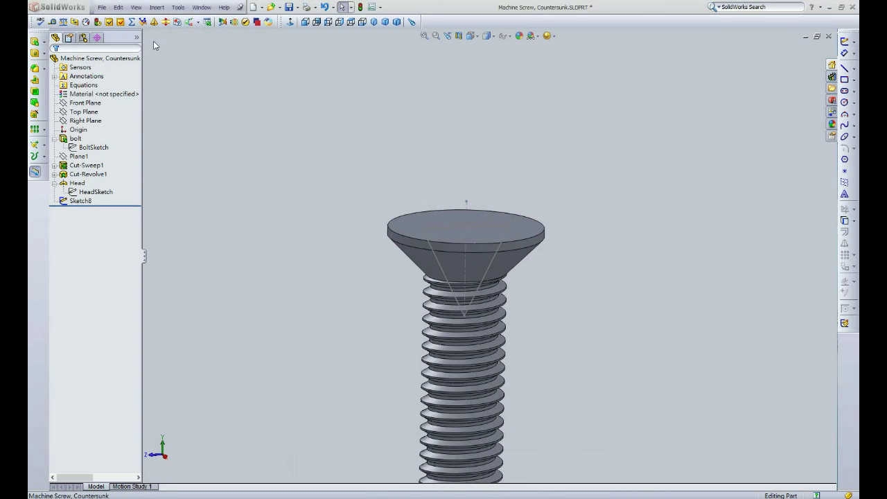
left_click(88, 203)
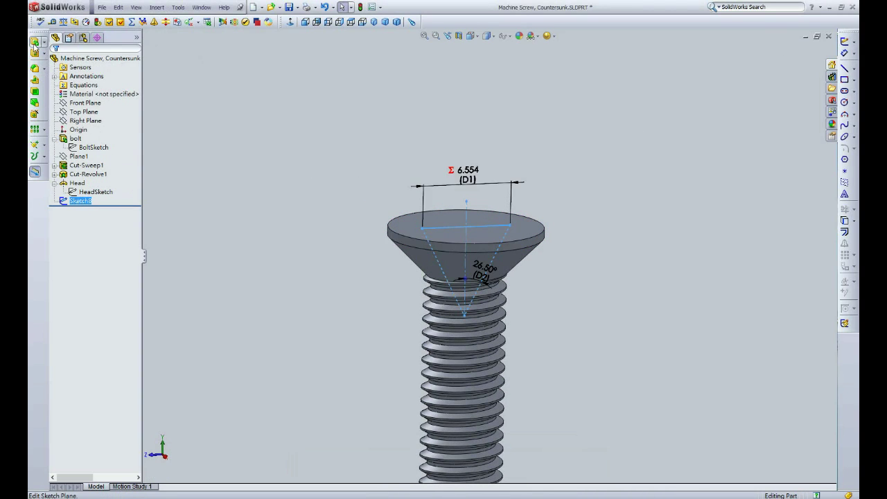
left_click(35, 43)
left_click(97, 120)
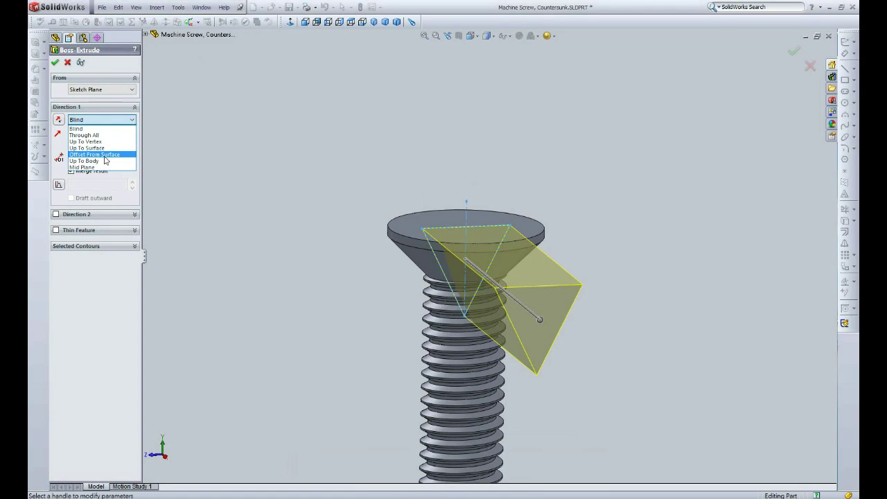
left_click(102, 167)
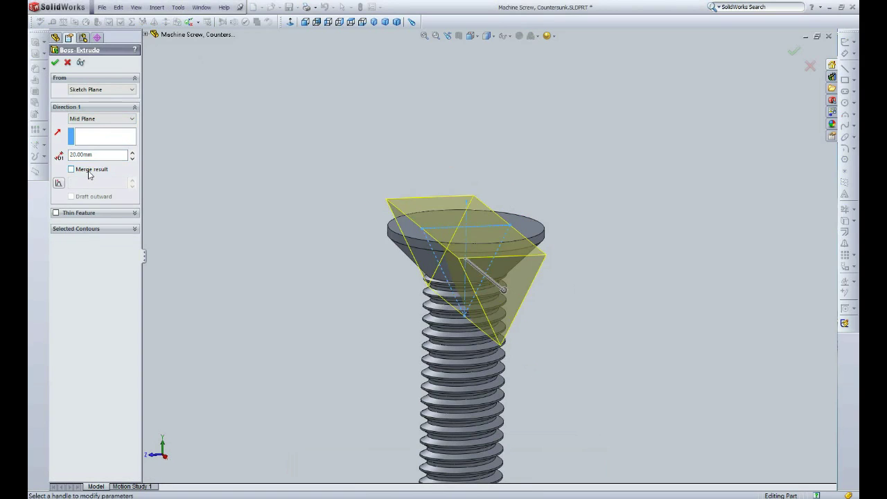
left_click(55, 63)
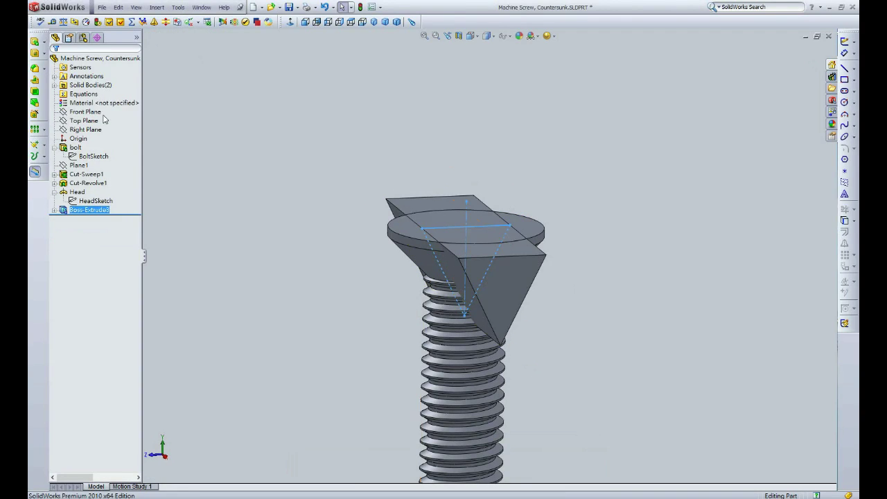
double_click(63, 211)
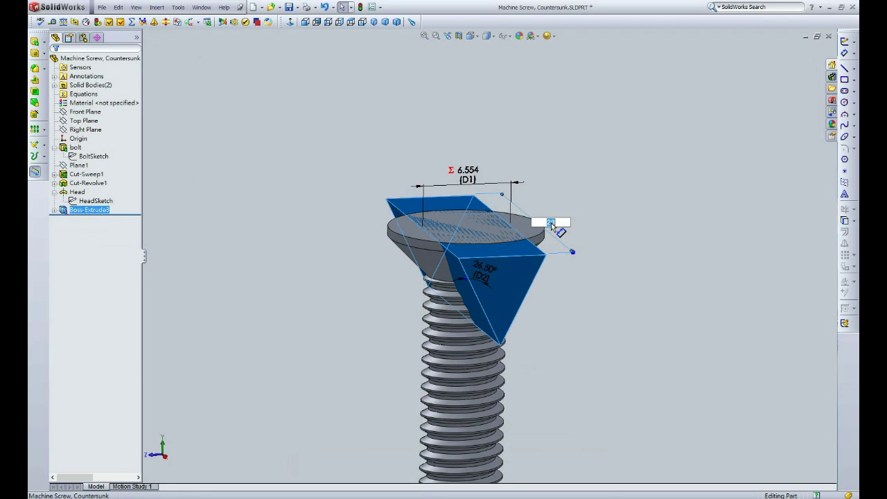
Begin a new equation whose left side is the extrusion depth D1@Boss-Extrude3
left_click(157, 7)
mouse_move(178, 7)
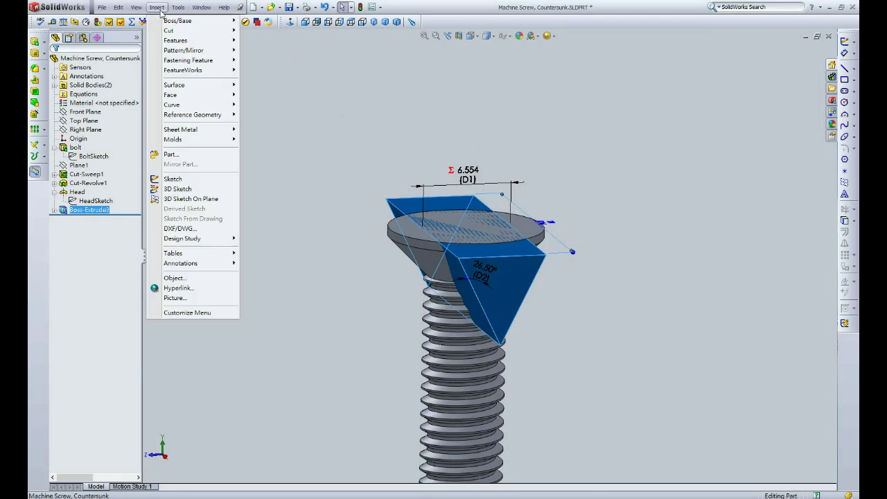
left_click(201, 307)
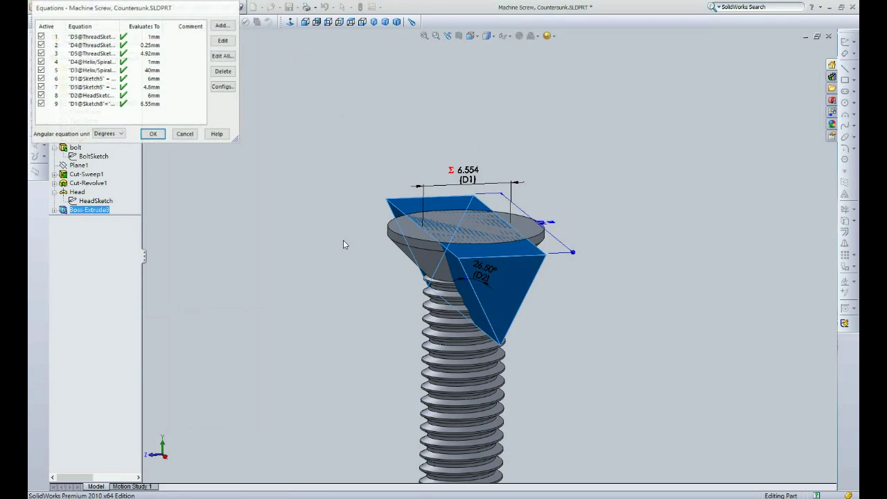
left_click(222, 26)
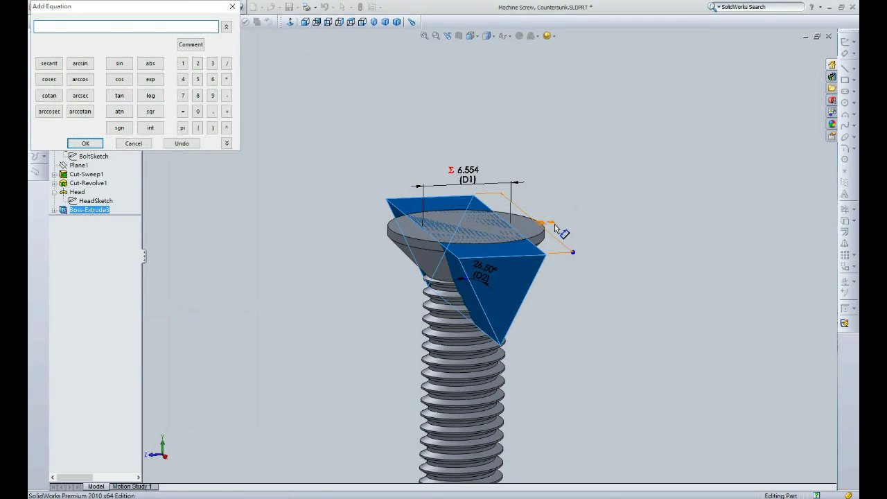
left_click(555, 228)
left_click(146, 25)
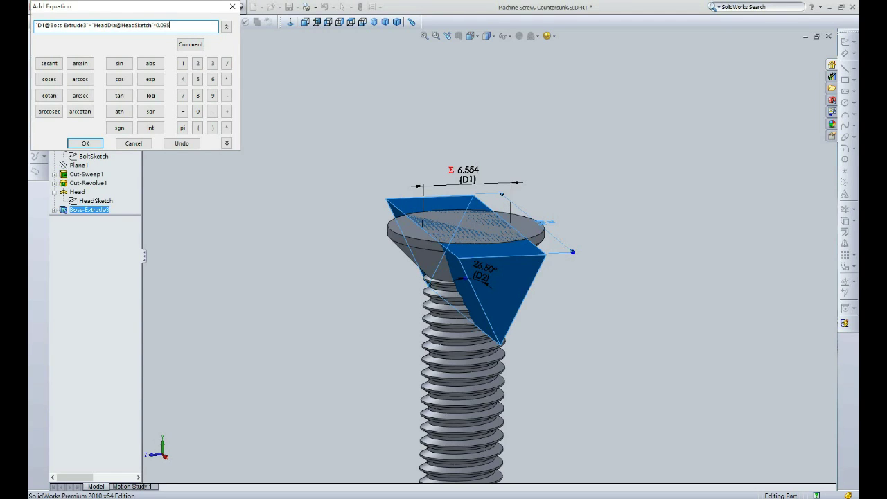
Add the equation D1@Boss-Extrude3 = HeadDia@HeadSketch*0.095 (1.07mm) and apply it
left_click(87, 144)
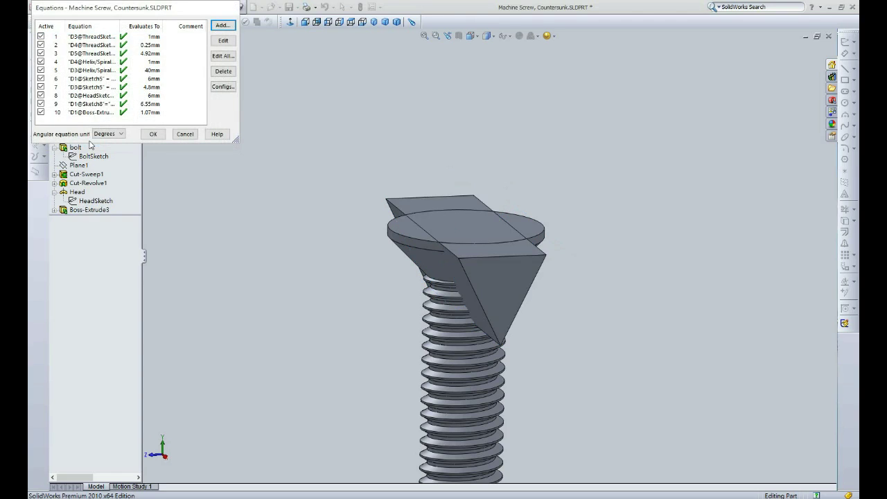
left_click(153, 134)
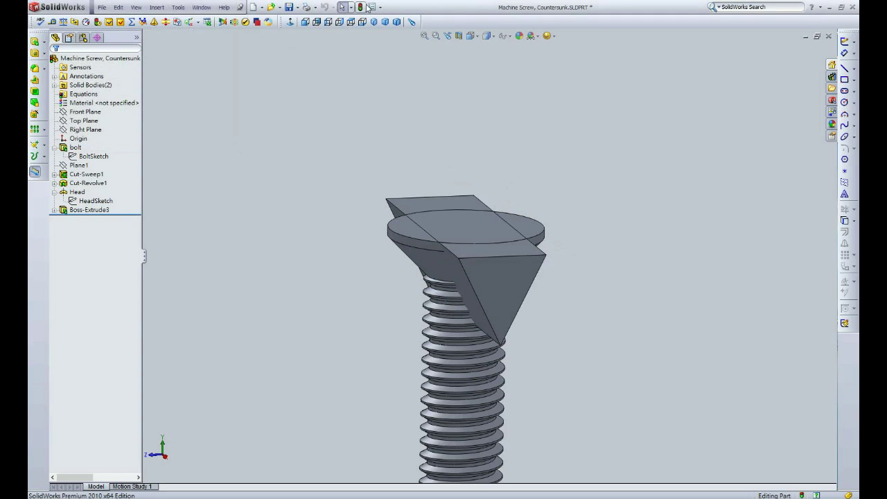
Rebuild the model and start a circular body pattern around the head's top edge
left_click(361, 7)
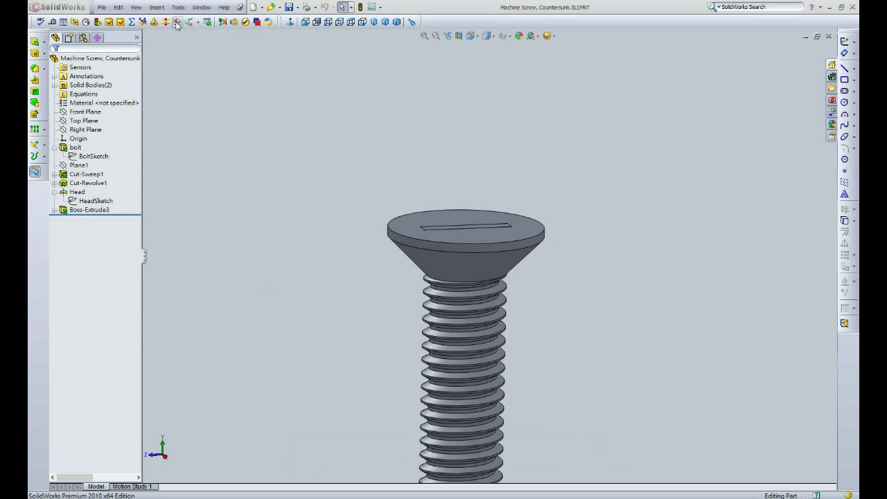
left_click(157, 7)
mouse_move(184, 51)
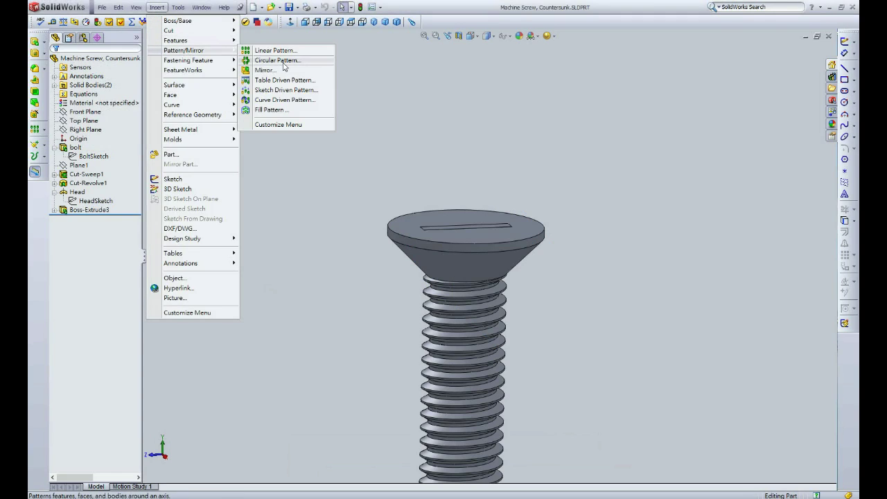
left_click(283, 62)
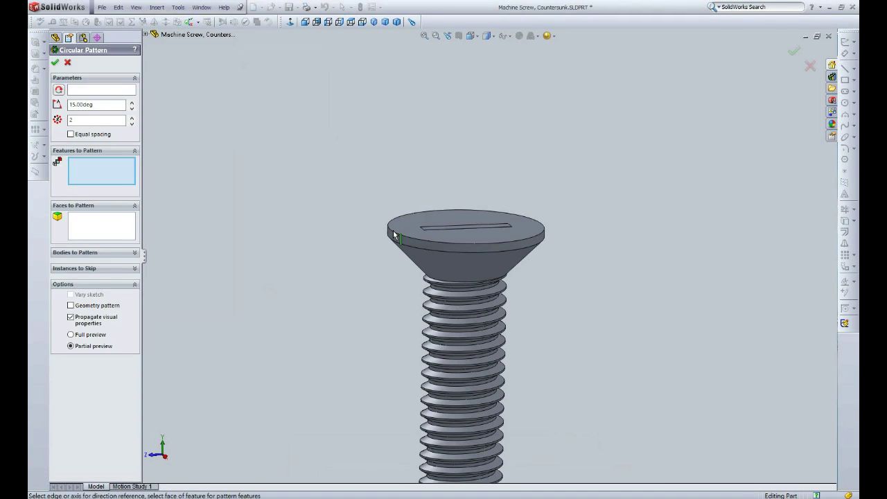
left_click(83, 90)
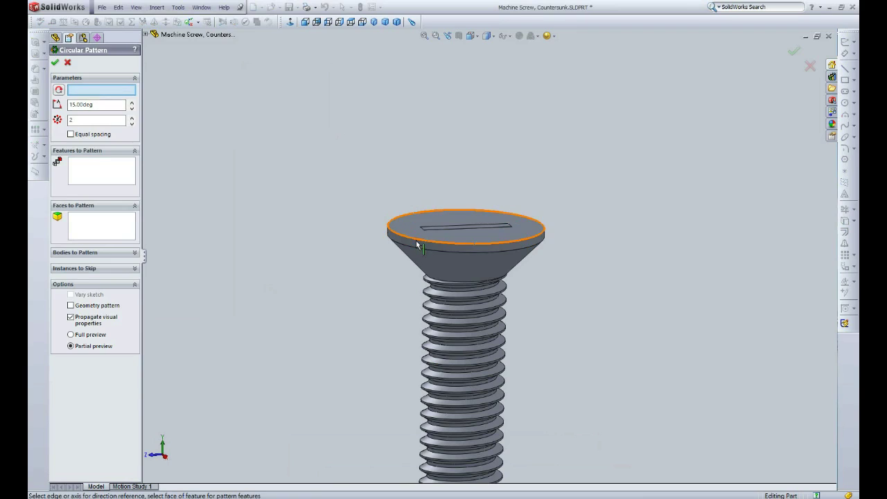
left_click(416, 243)
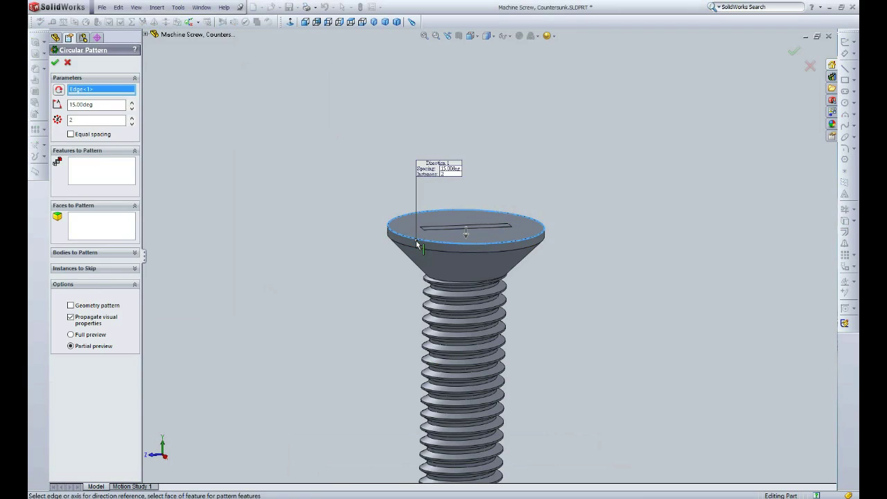
left_click(99, 254)
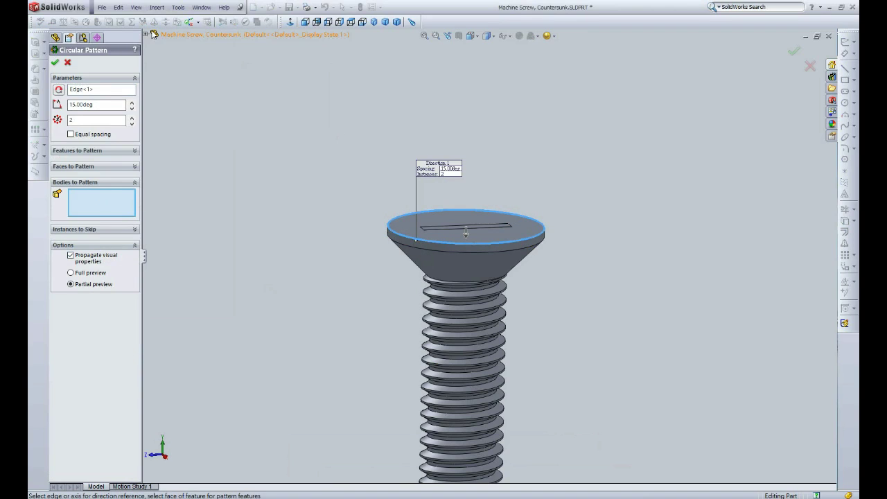
Pattern the Boss-Extrude3 cutter body at 90° to form the cross recess
left_click(149, 34)
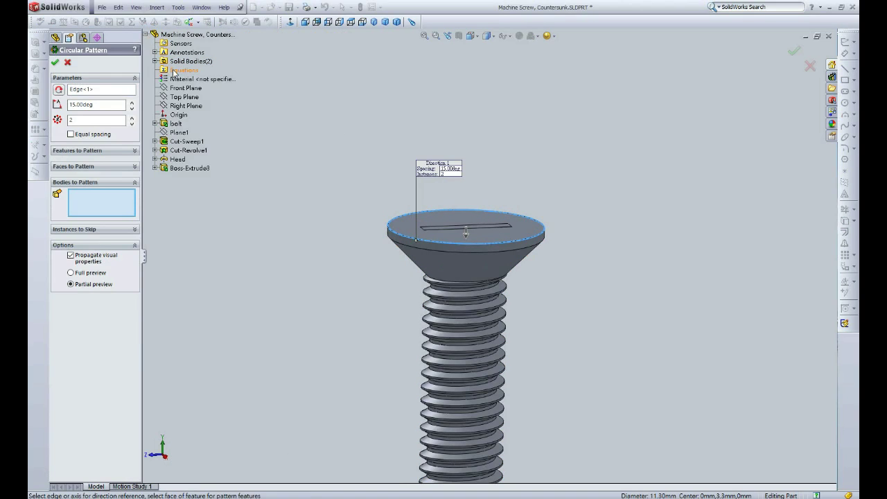
left_click(156, 61)
left_click(196, 79)
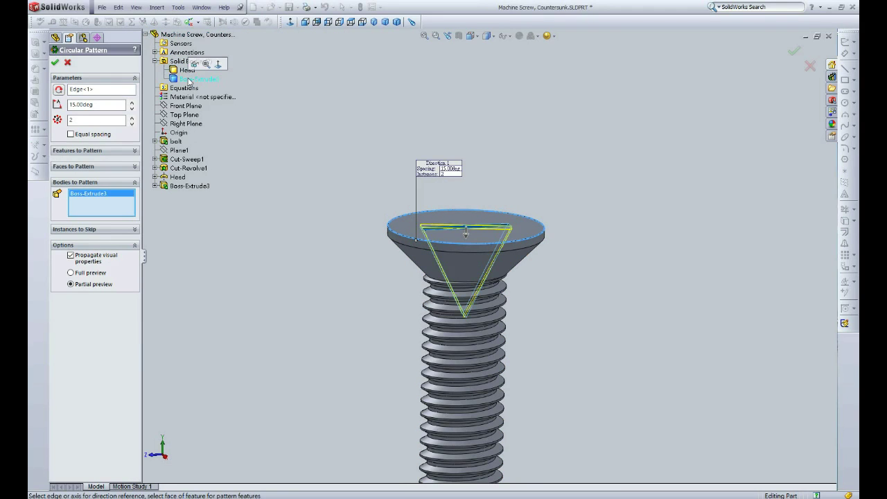
double_click(82, 104)
type("90")
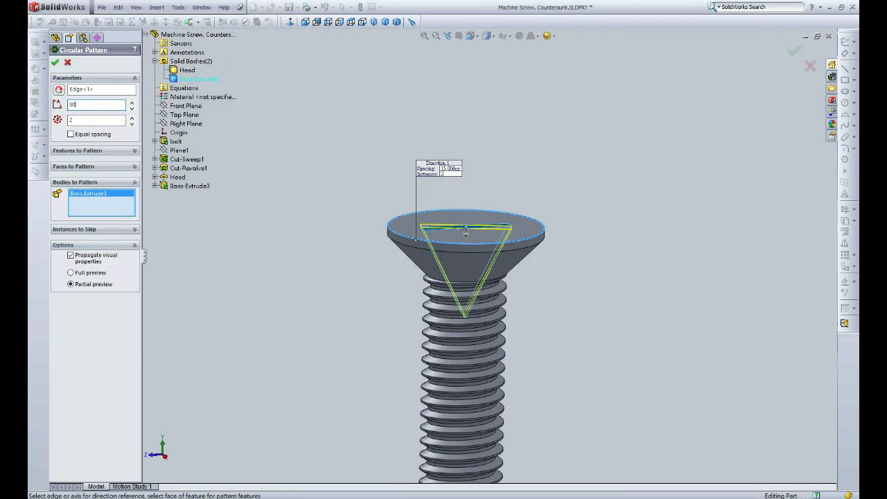
key("Return")
left_click(56, 63)
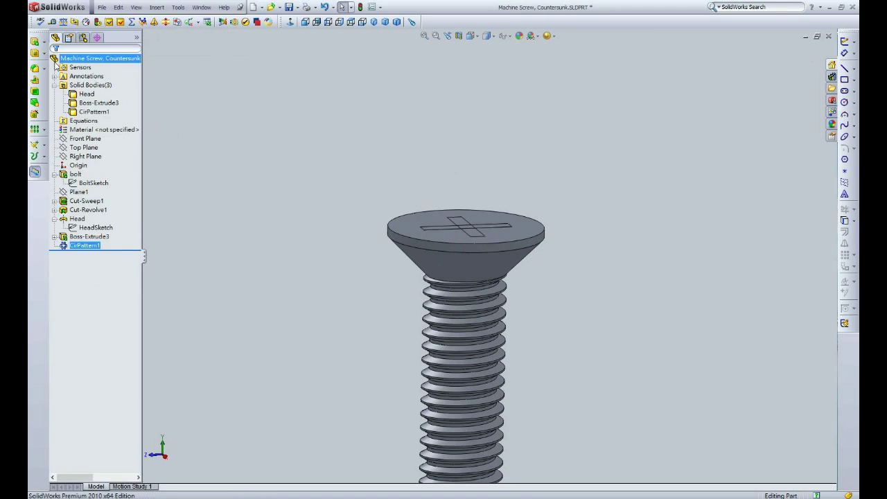
Hide the Head body and start a line sketch on Right Plane
right_click(87, 95)
left_click(95, 78)
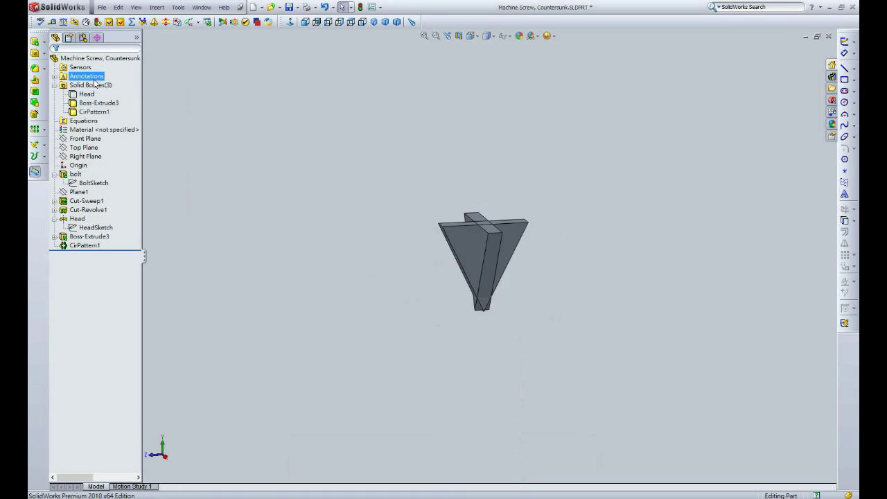
left_click(85, 156)
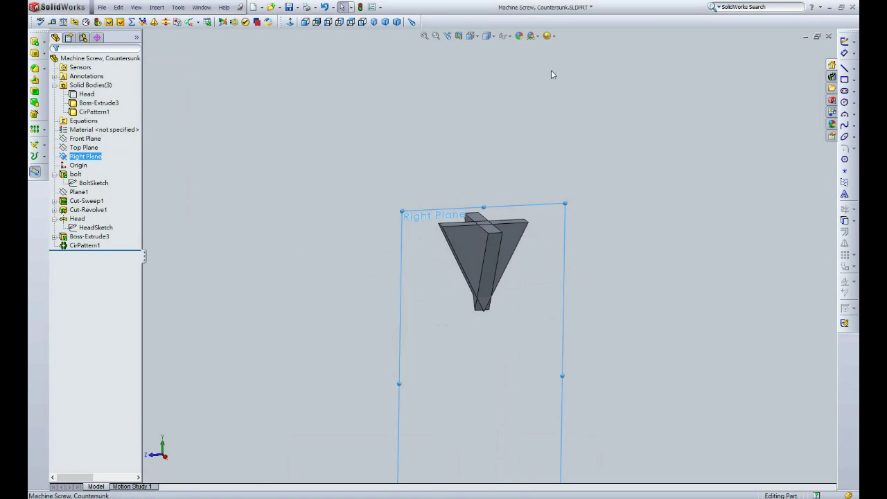
left_click(843, 42)
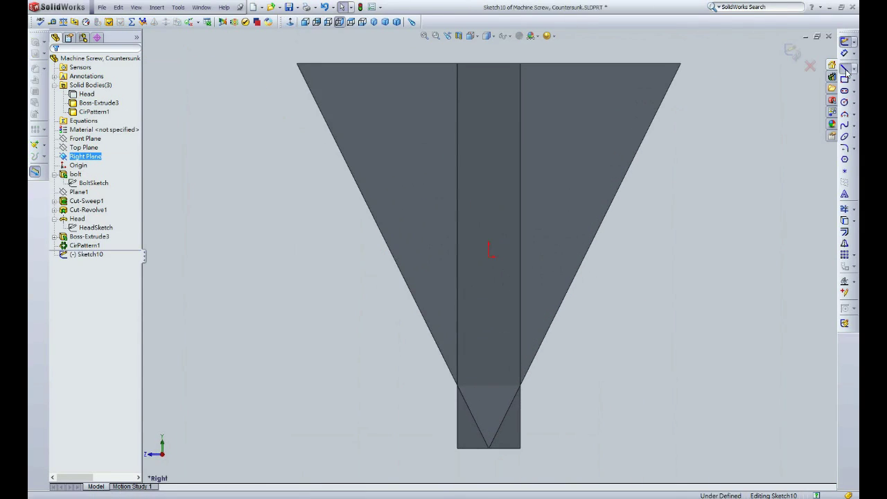
left_click(844, 69)
Draw a closed four-sided profile plus a vertical centreline along the cutter's axis
left_click(489, 360)
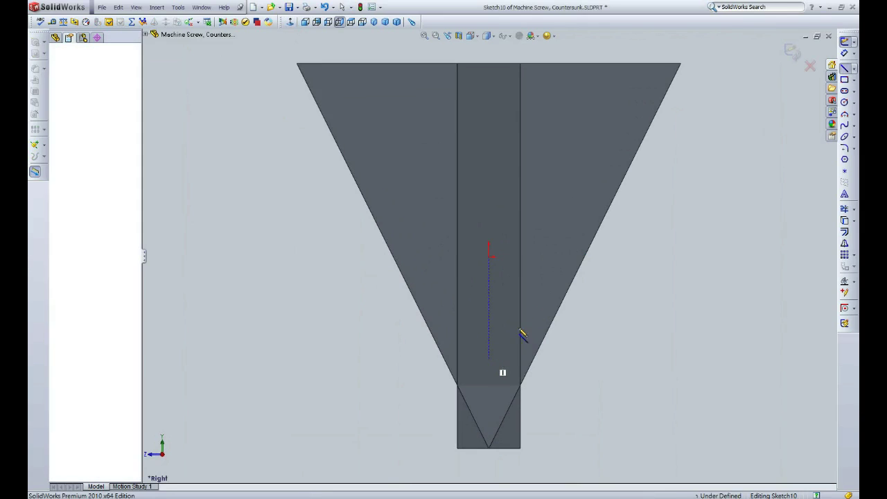
left_click(661, 231)
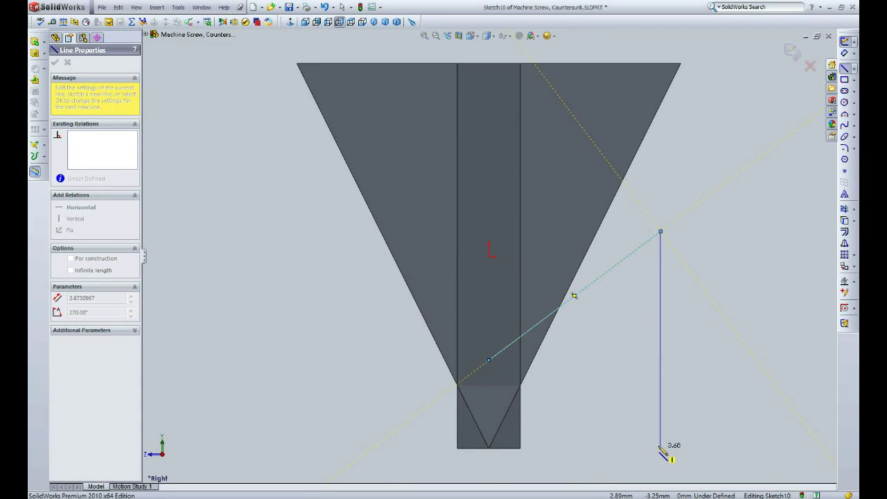
left_click(660, 454)
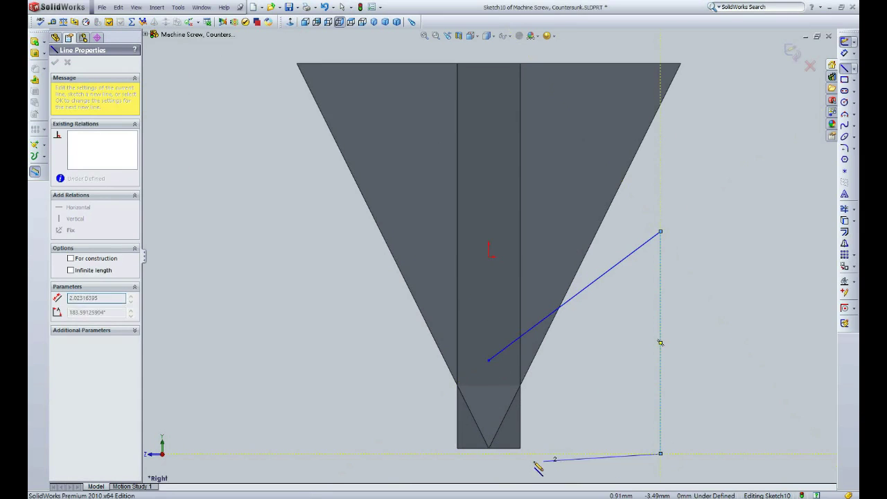
left_click(488, 454)
left_click(489, 360)
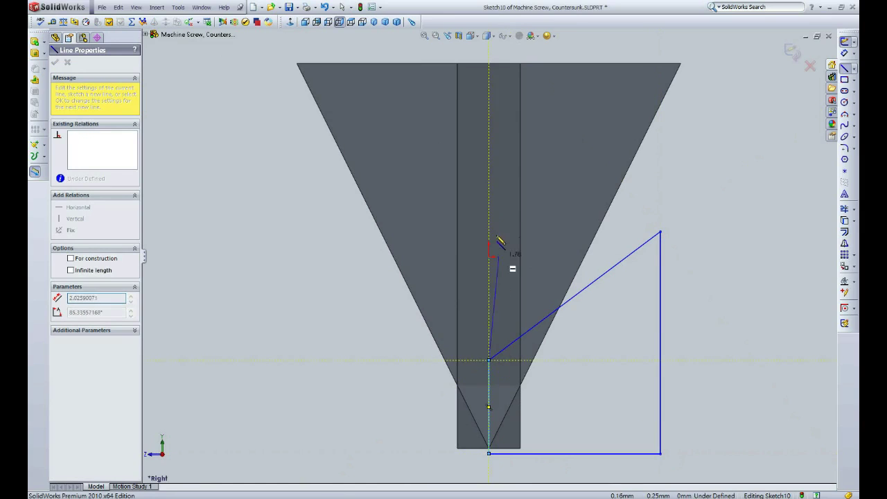
left_click_drag(489, 360, 489, 190)
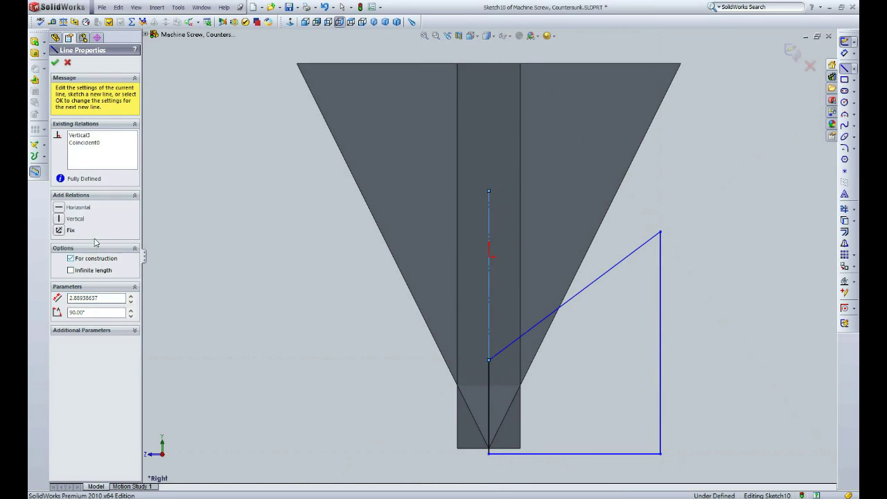
left_click(54, 63)
key("Escape")
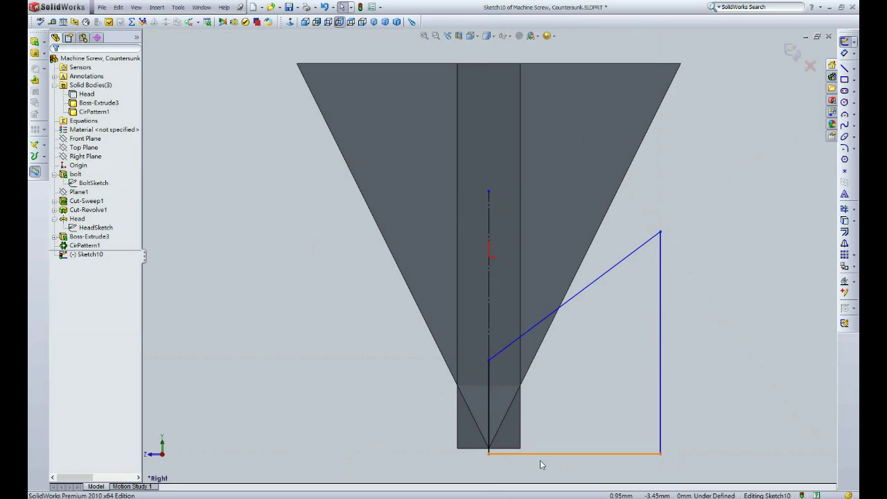
Make the profile's bottom line collinear with the cutter's bottom edge
left_click(513, 448)
left_click(516, 454, "ctrl")
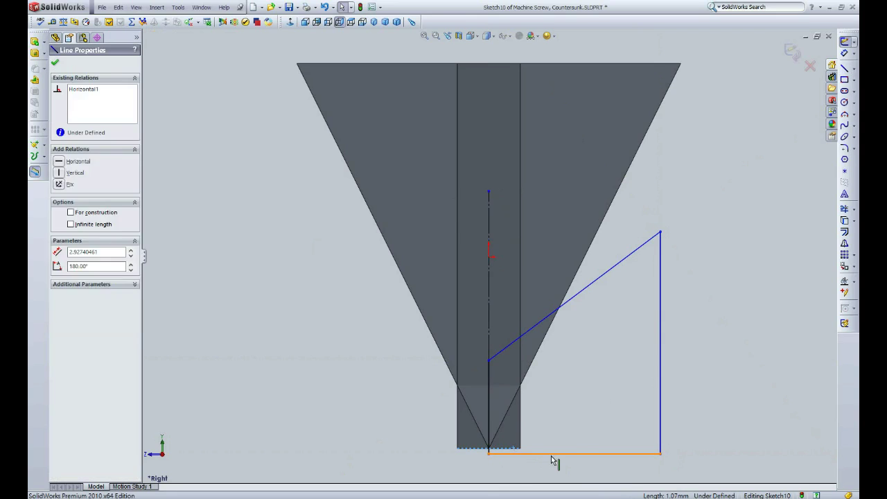
left_click(62, 219)
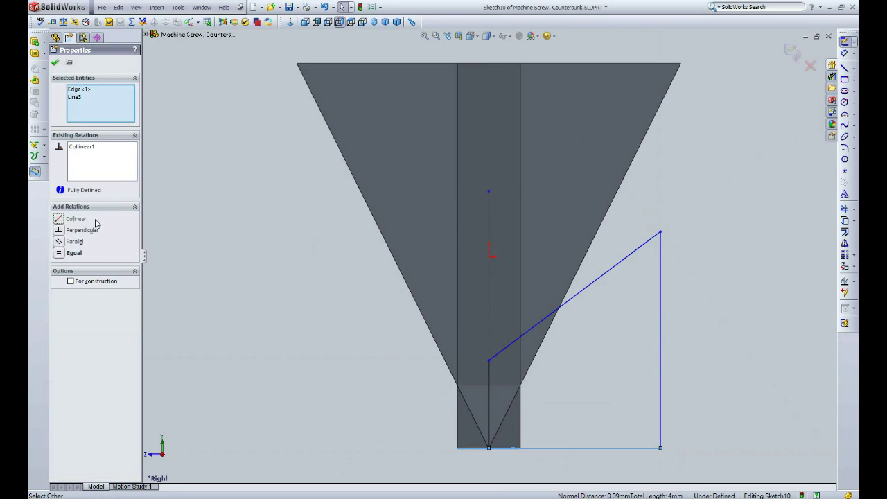
left_click(844, 53)
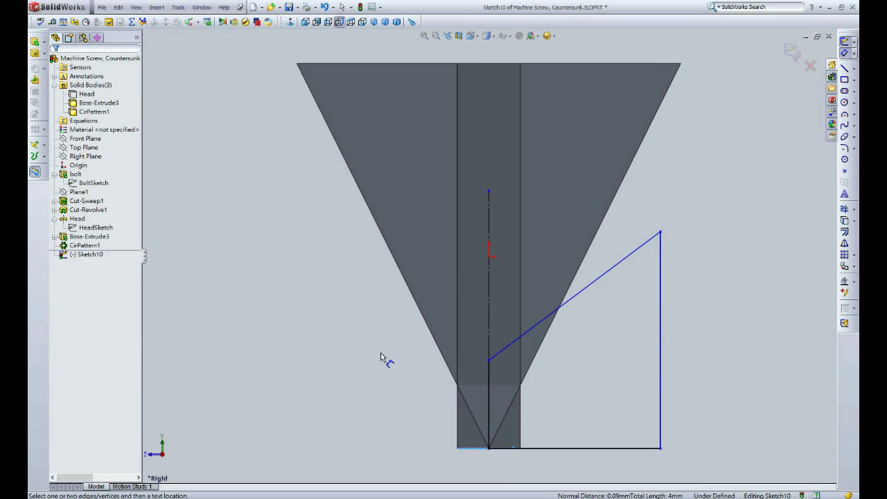
Dimension the inclined-to-bottom line angle to 19° and join the corner to the head's top-right vertex
left_click(531, 330)
left_click(578, 448)
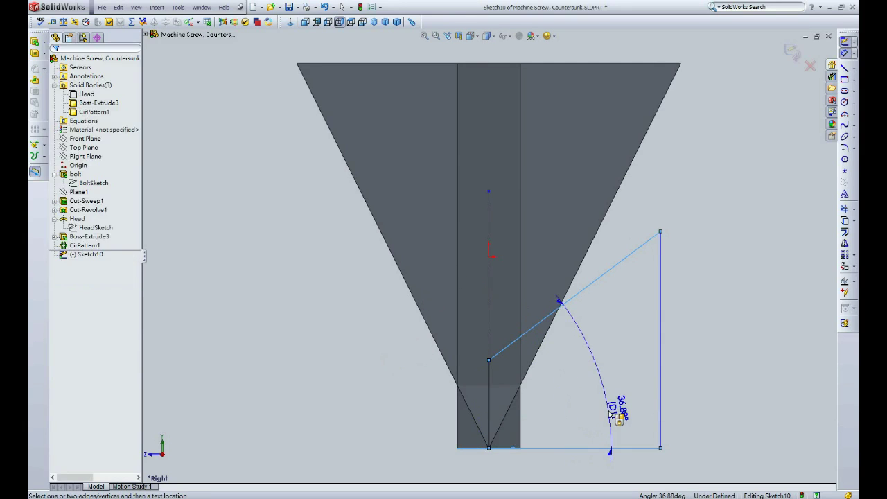
left_click(612, 414)
type("19")
key("Return")
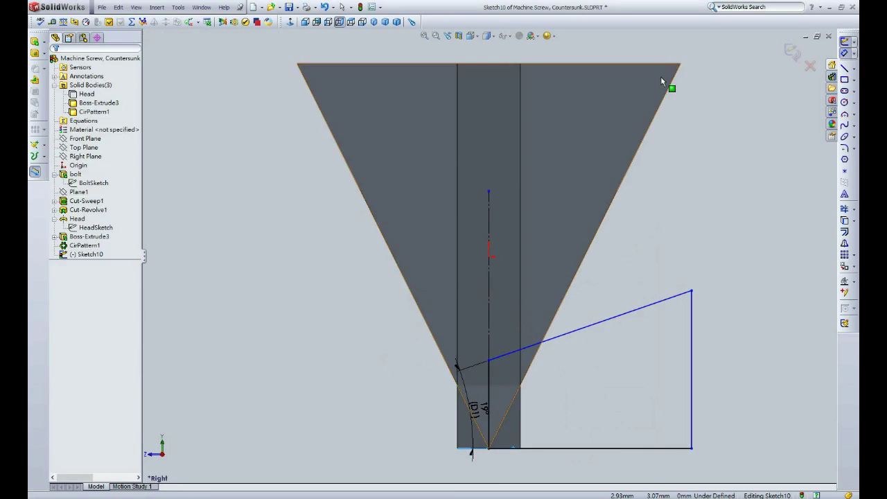
key("Escape")
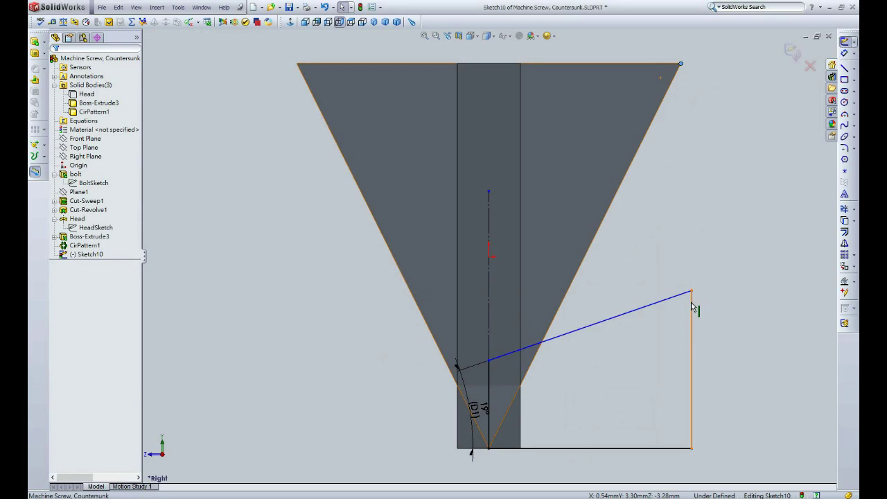
left_click(691, 303, "ctrl")
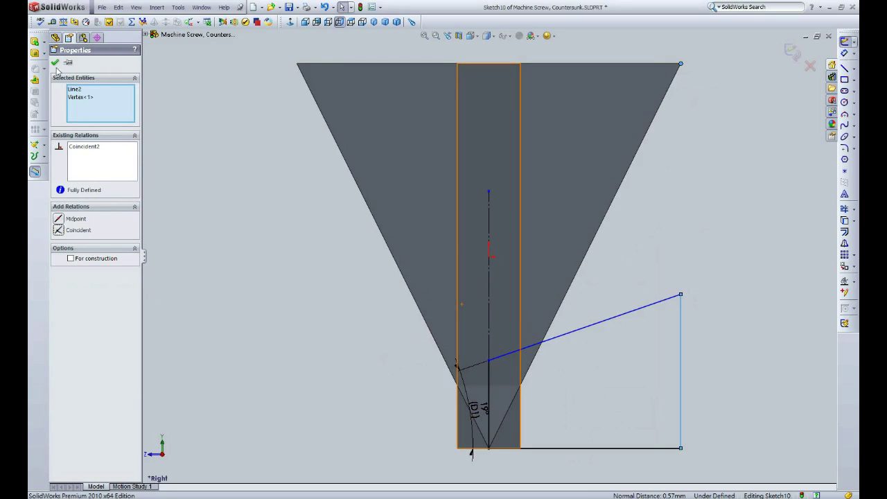
key("Escape")
Add a 5.069 mm vertical height dimension from the profile's lower point to the head's top
left_click(849, 54)
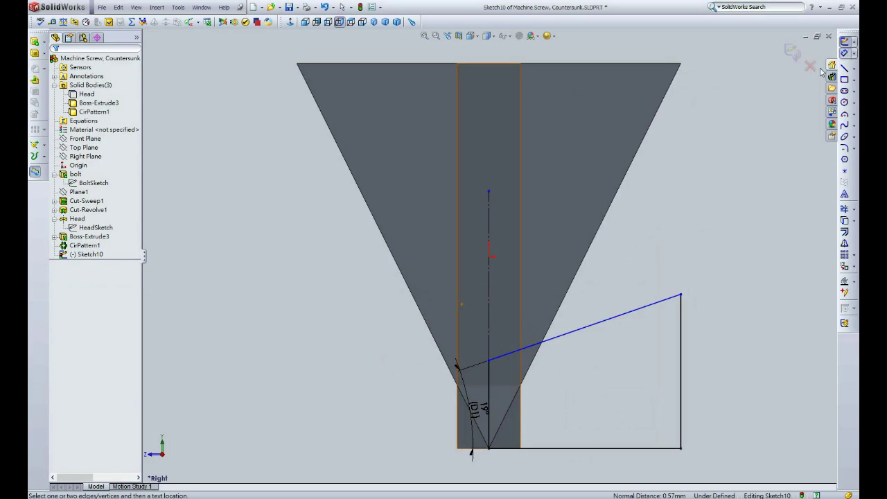
left_click(489, 361)
left_click(297, 64)
left_click(230, 222)
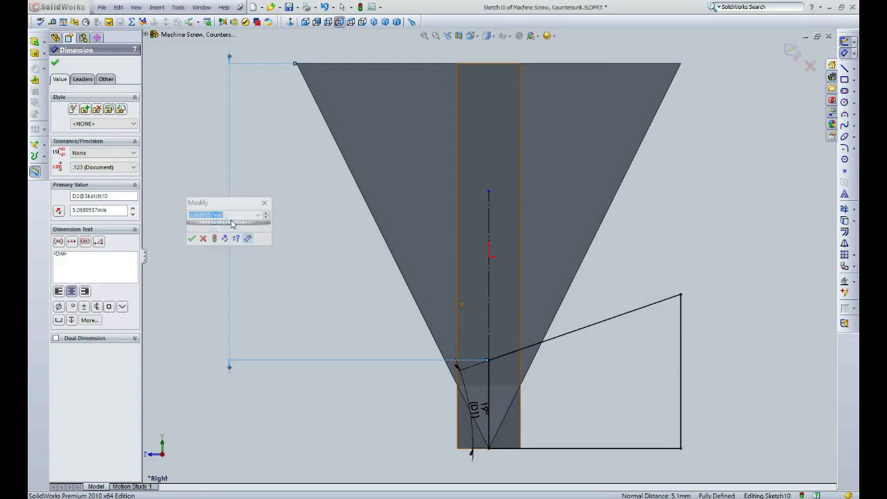
left_click(191, 239)
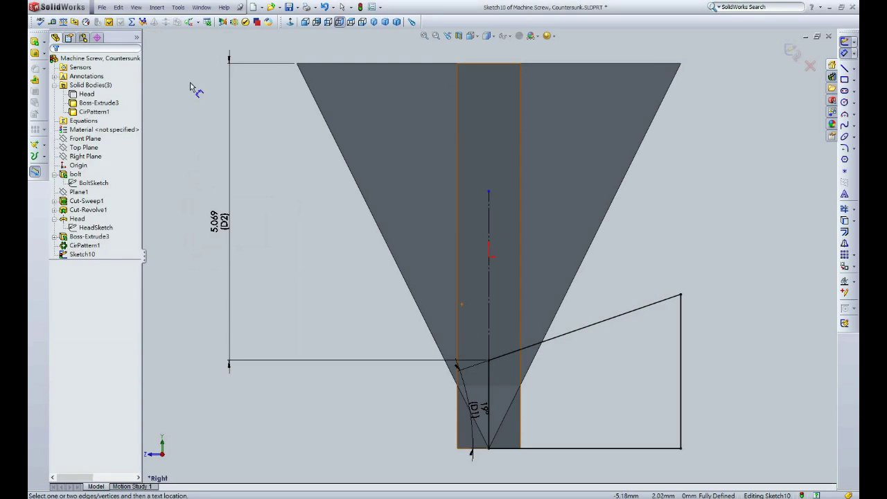
left_click(178, 8)
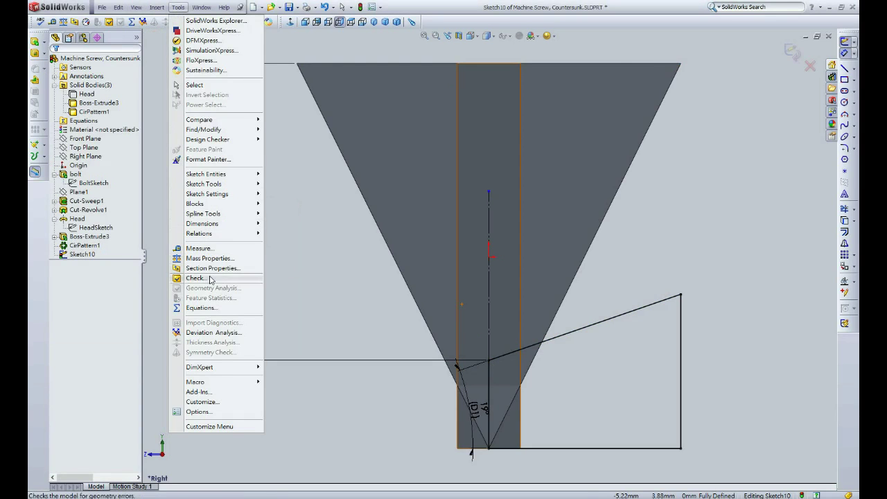
Add the equation D2@Sketch10 = HeadDia@HeadSketch*0.34 and apply it
left_click(216, 308)
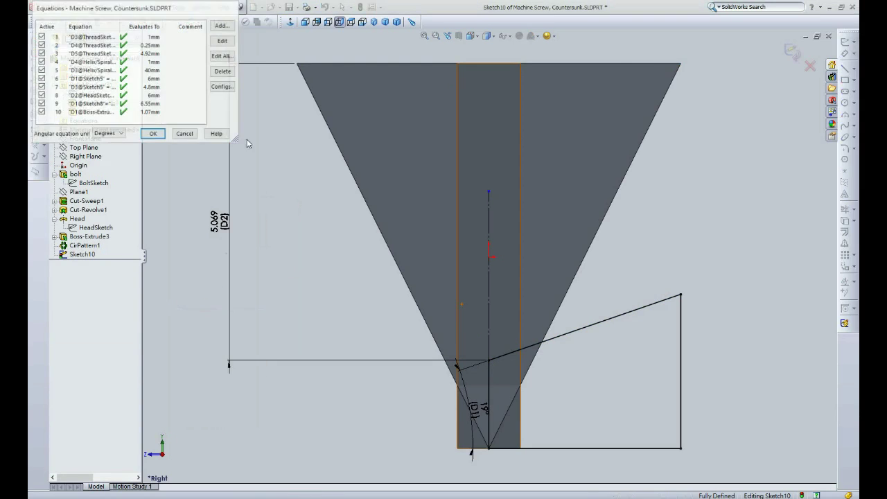
left_click(223, 29)
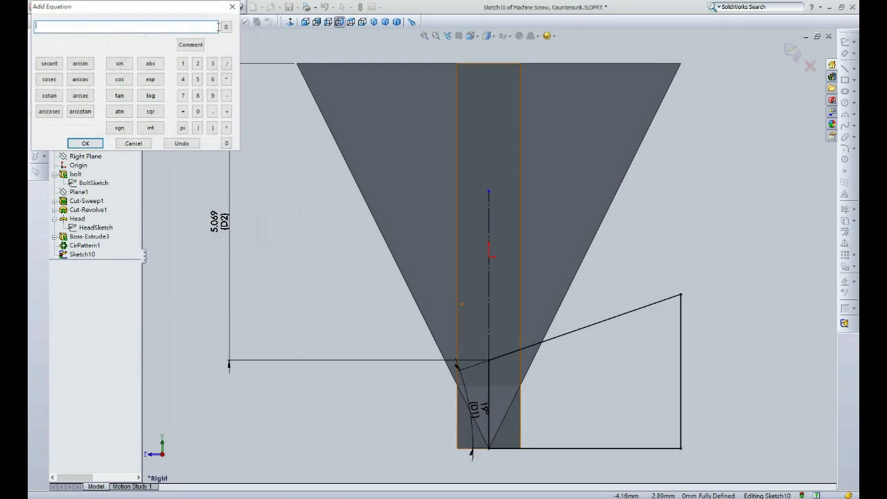
left_click(217, 222)
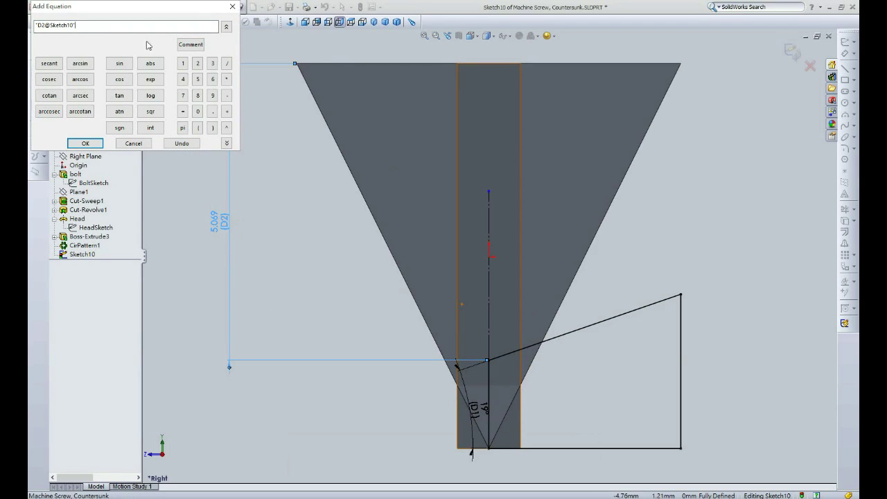
type("=\"HeadDia@HeadSketch\"*0.34")
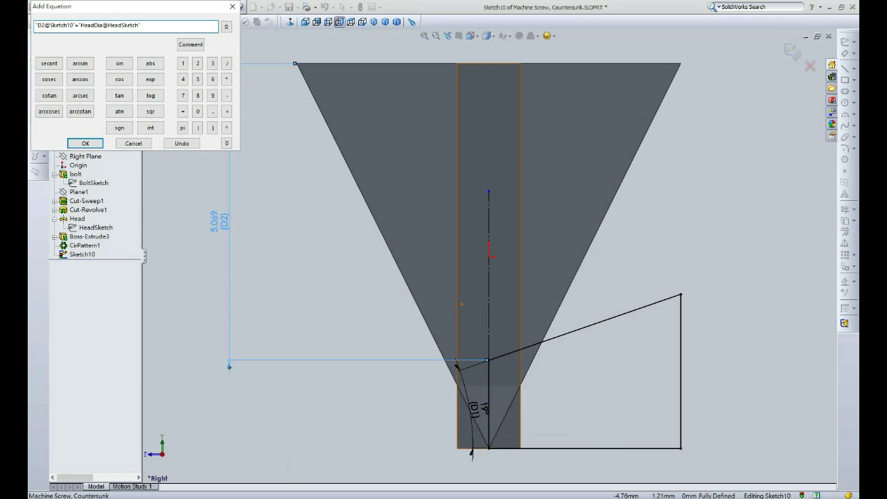
left_click(101, 143)
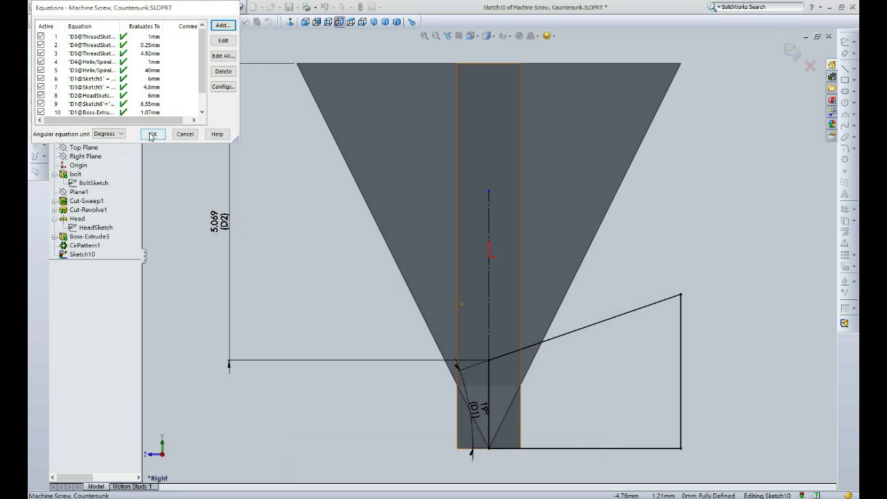
left_click(151, 134)
Revolve-cut the cutter sketch and show the Head body again
left_click(156, 8)
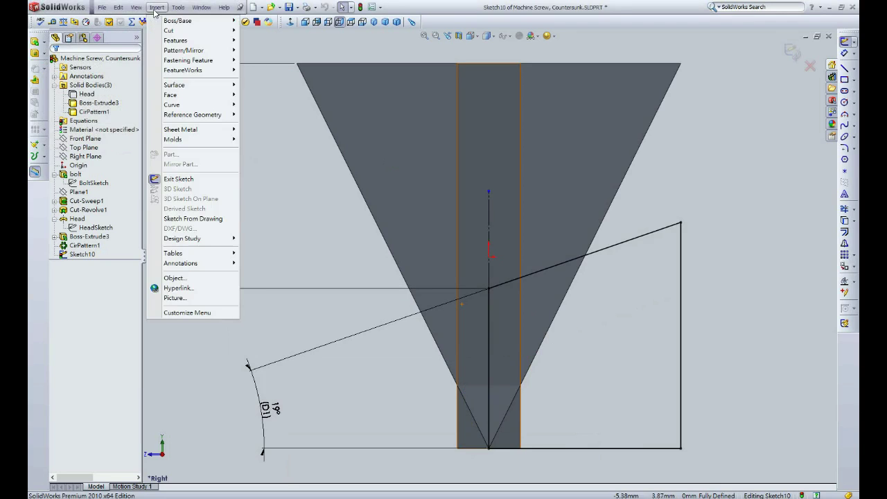
left_click(270, 39)
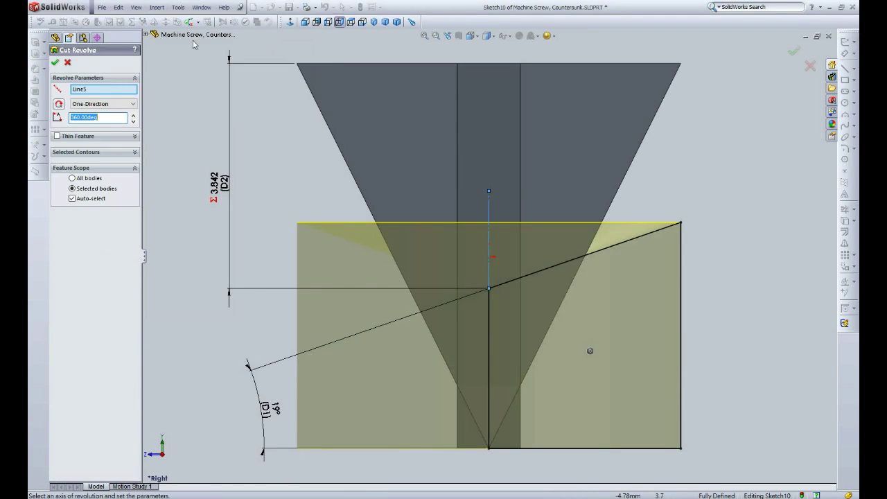
left_click(55, 63)
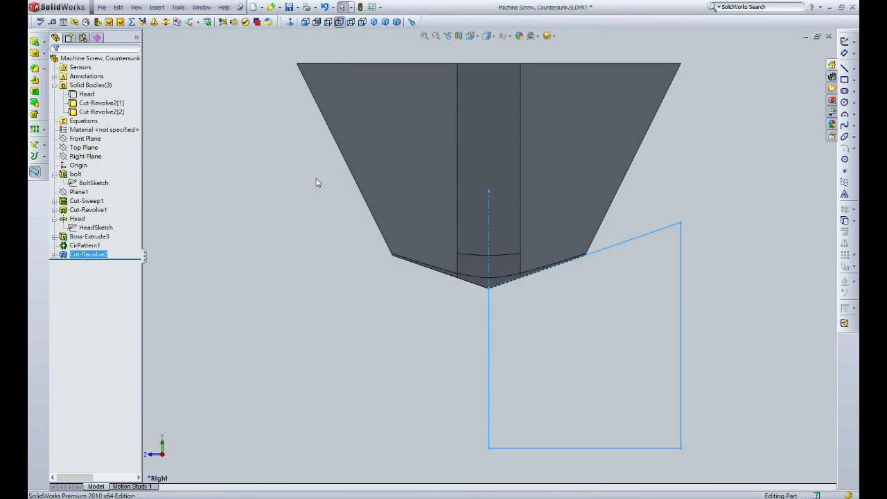
key("z")
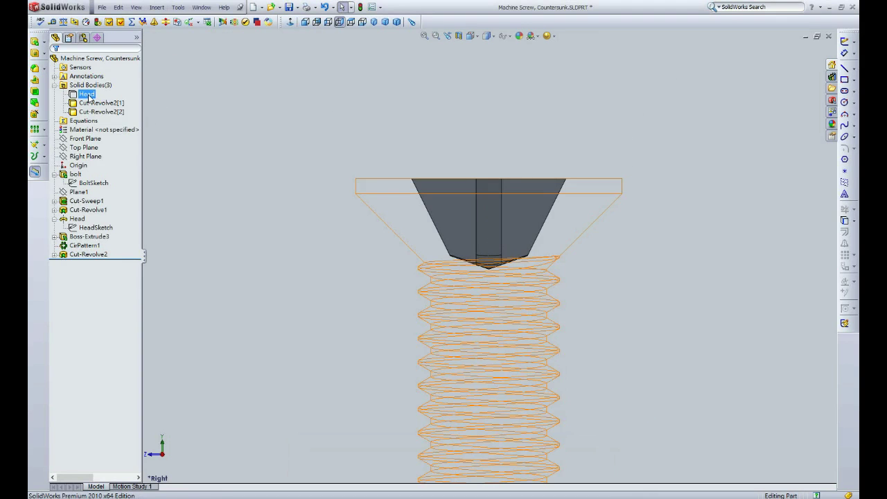
right_click(87, 93)
left_click(98, 80)
key("z")
middle_click_drag(334, 142, 373, 242)
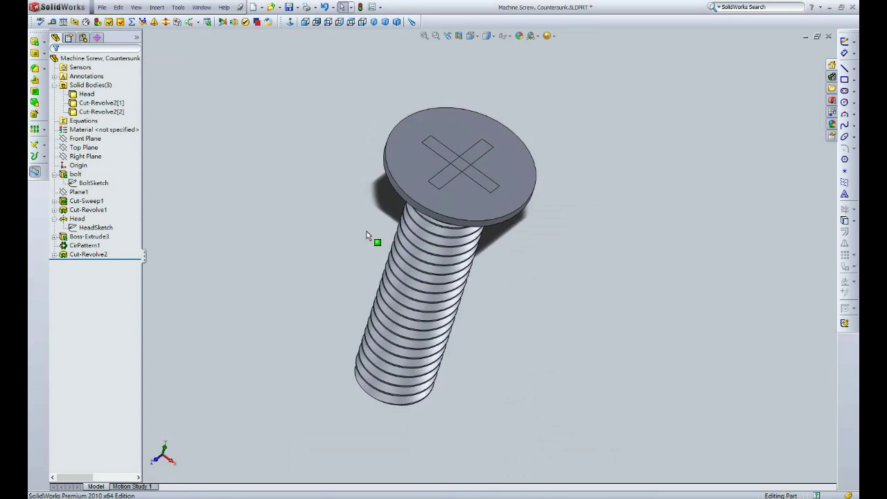
Combine the bodies with Subtract, keeping Head as the main body
left_click(97, 112)
left_click(86, 94, "shift")
right_click(92, 111)
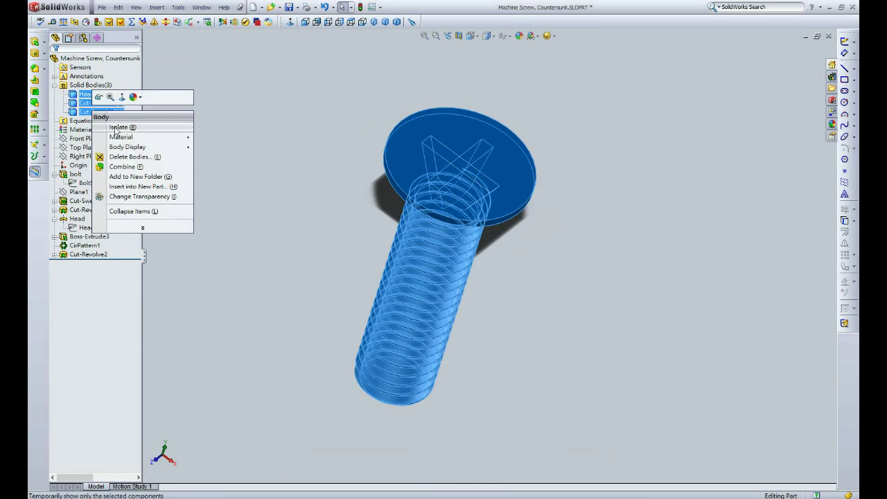
left_click(122, 167)
left_click(86, 99)
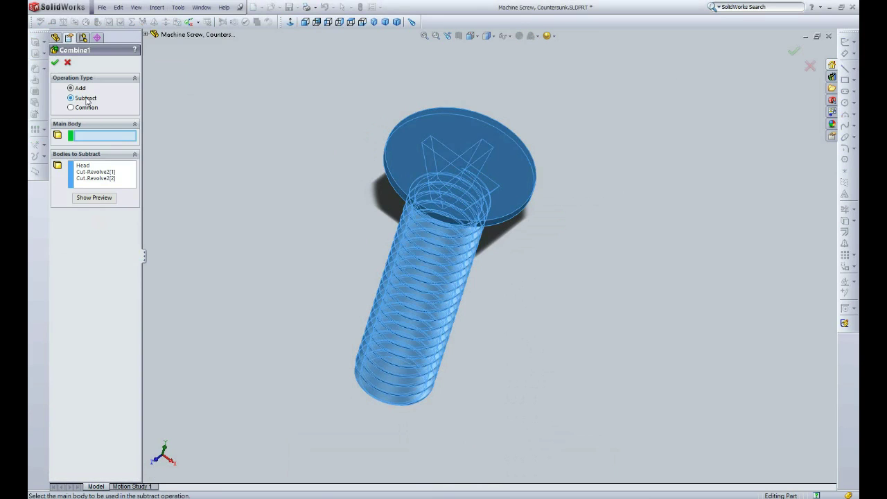
left_click(86, 167)
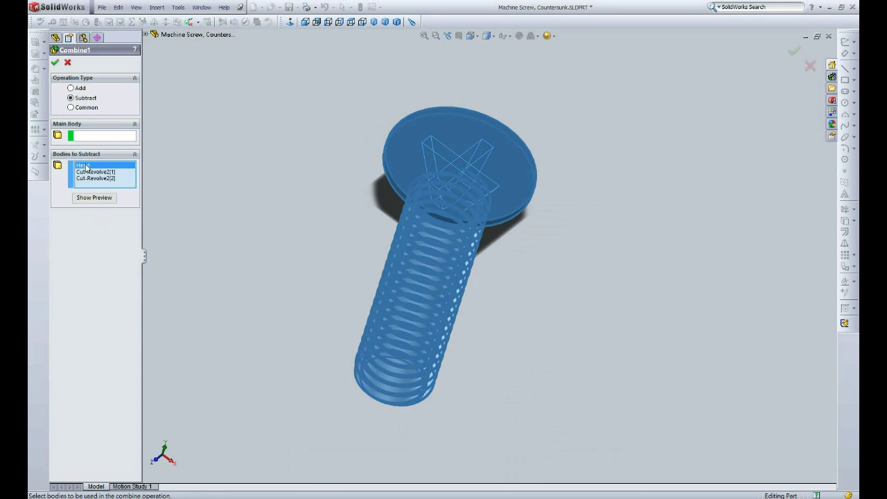
key("Delete")
left_click(90, 139)
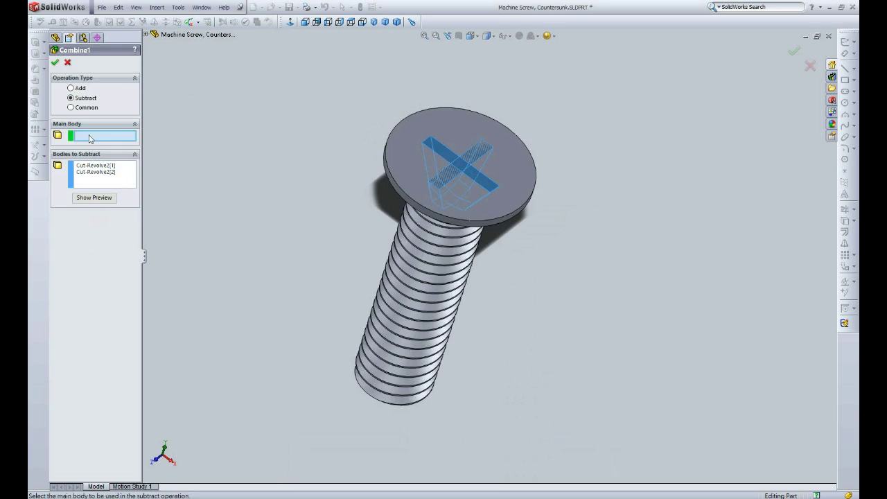
left_click(399, 186)
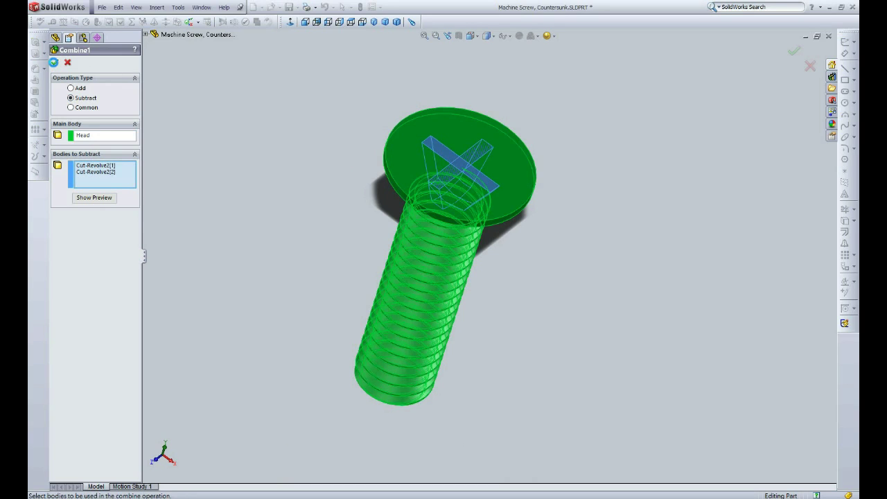
key("Return")
Show the finished screw in the Front standard view
mouse_move(527, 396)
middle_mouse_down()
mouse_move(503, 260)
mouse_move(398, 343)
middle_mouse_up()
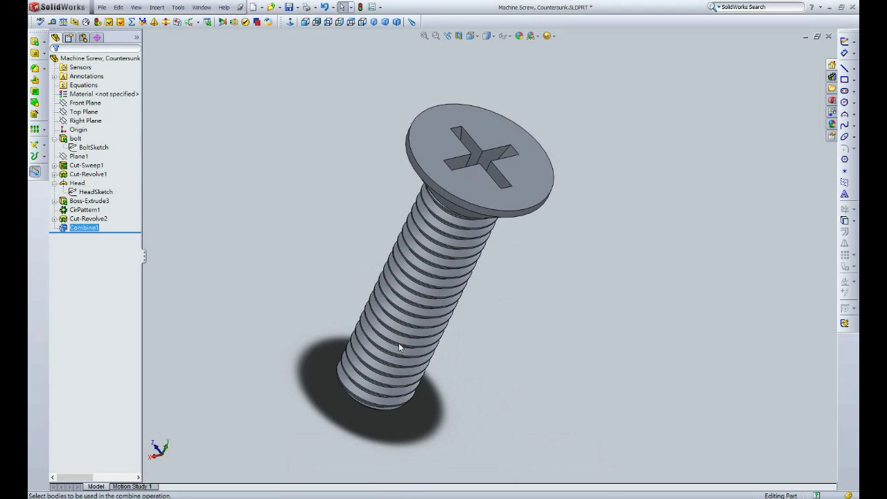
left_click(303, 22)
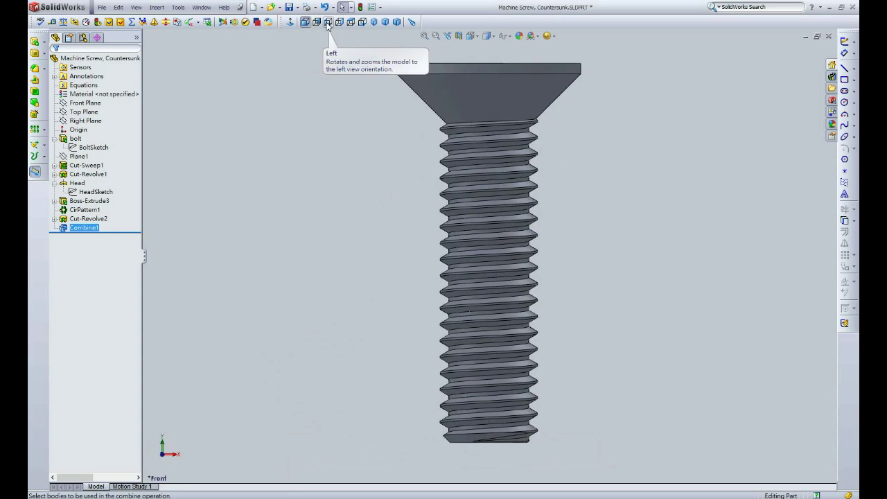
left_click(157, 7)
mouse_move(173, 253)
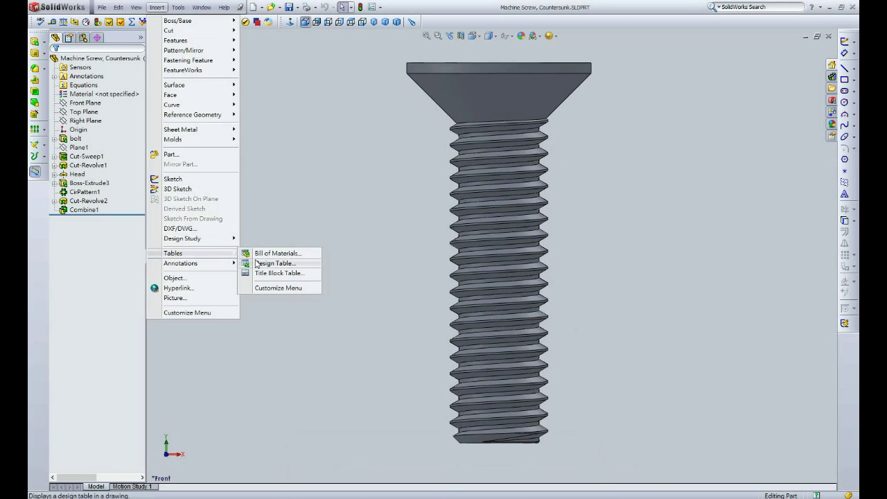
Auto-create a design table with dia, pitch, HeadThk and HeadDia as its parameters
left_click(271, 263)
left_click(55, 63)
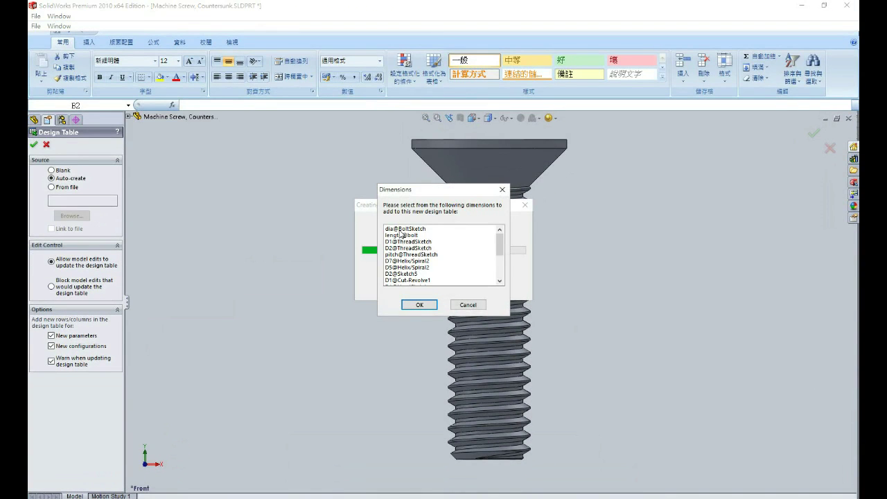
left_click(400, 229)
left_click(402, 260, "shift")
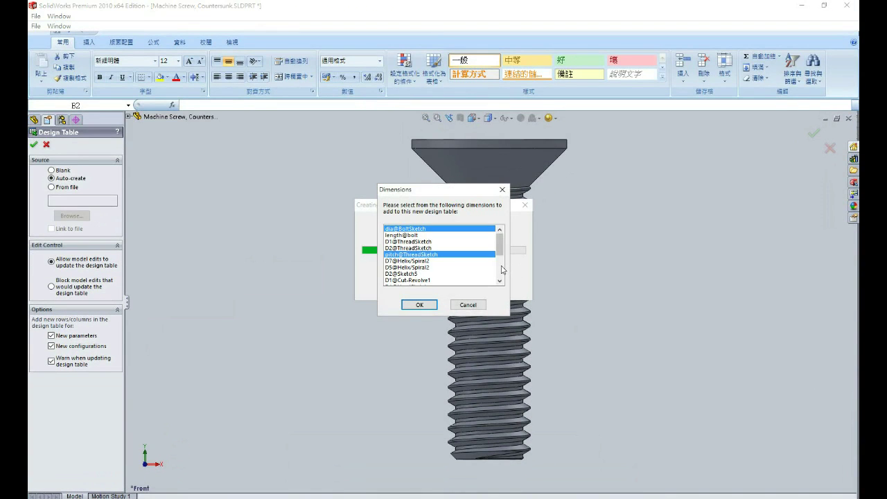
scroll(404, 255, "down", 3)
left_click_drag(399, 242, 402, 248)
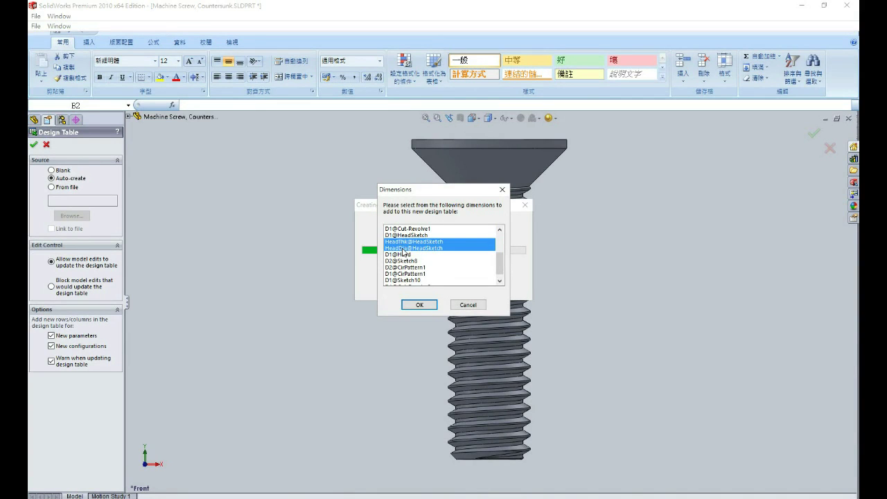
left_click(422, 305)
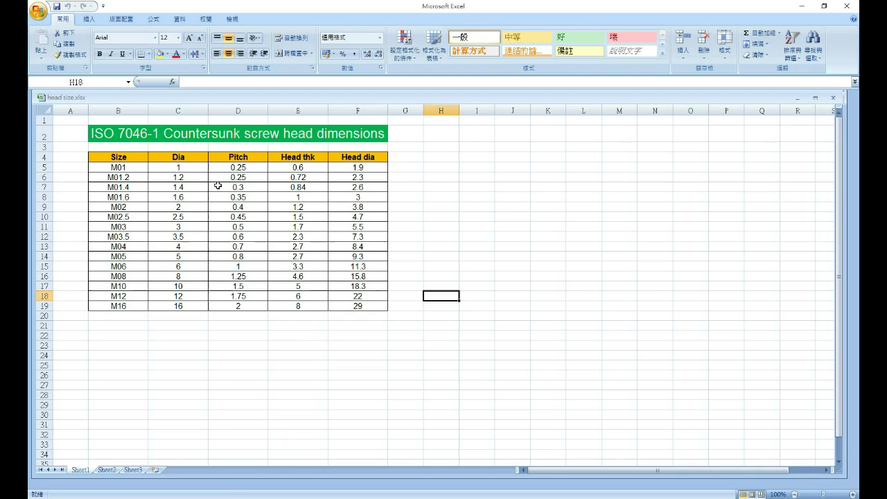
Paste the ISO size rows from Excel into the design table at cell A4
left_click_drag(118, 167, 357, 306)
key("ctrl+c")
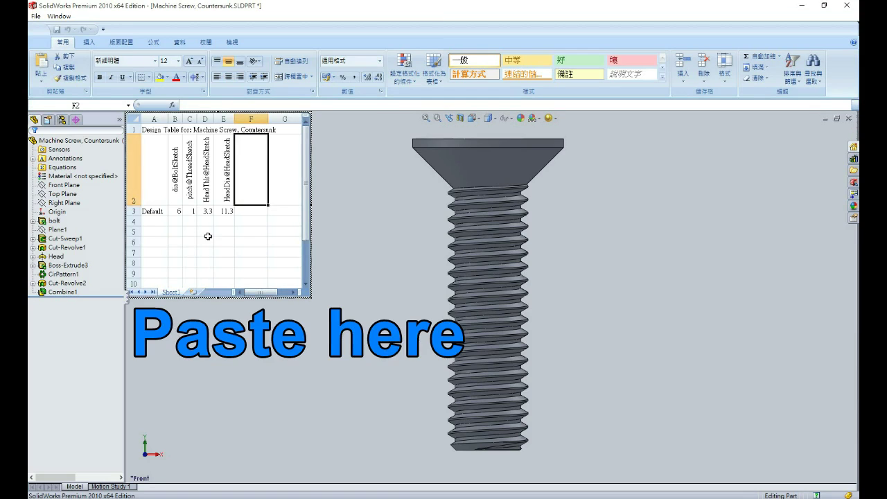
left_click(160, 224)
key("ctrl+v")
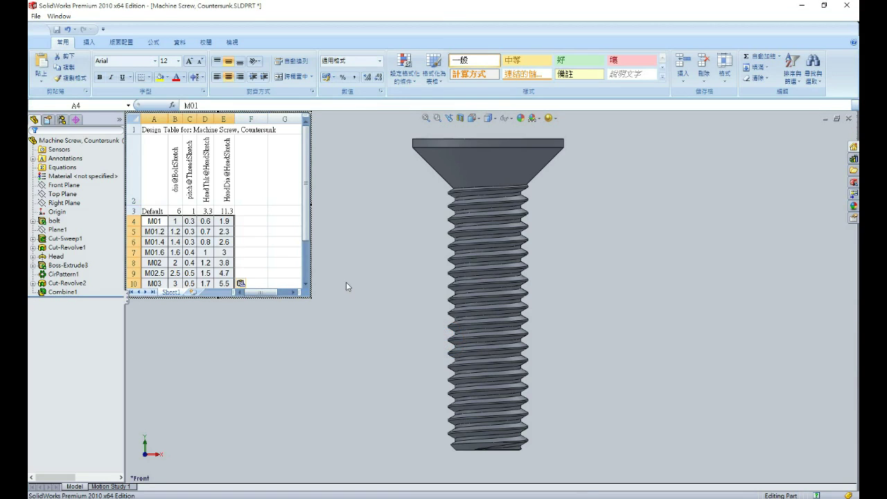
left_click(346, 282)
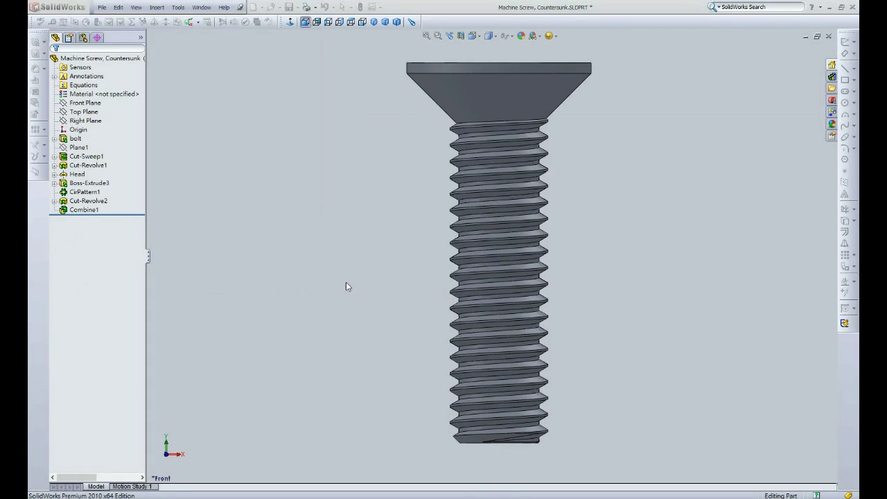
Accept the generated configurations and make M01.6 the active configuration
left_click(530, 318)
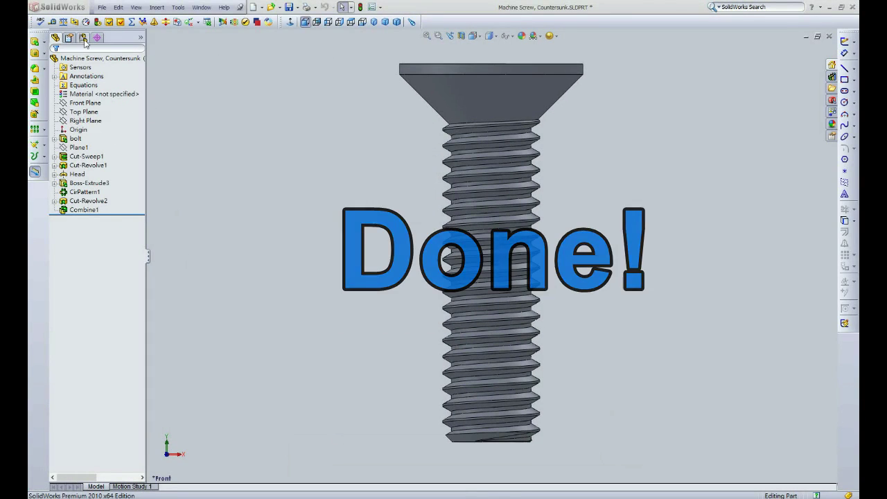
left_click(83, 38)
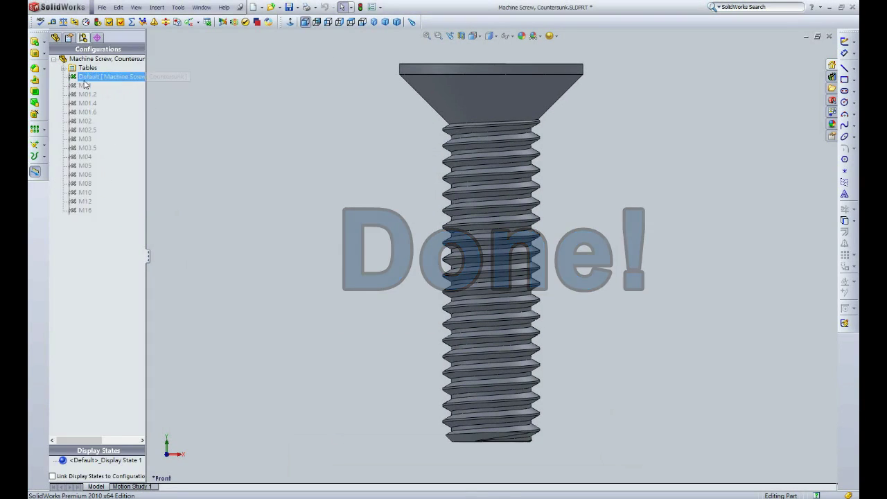
left_click(87, 113)
right_click(89, 112)
left_click(114, 119)
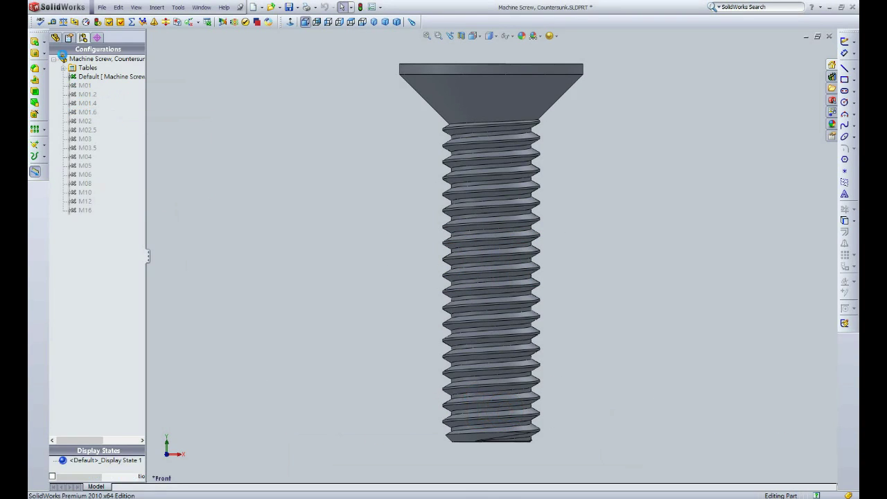
left_click(61, 37)
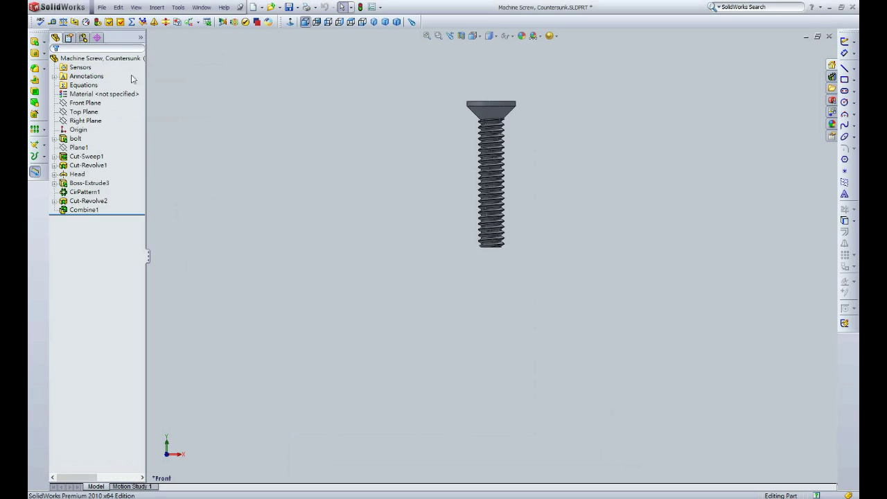
scroll(485, 146, "down", 3)
scroll(485, 145, "down", 1)
Set the bolt extrusion depth to 10 mm for the M01.6 screw
right_click(85, 137)
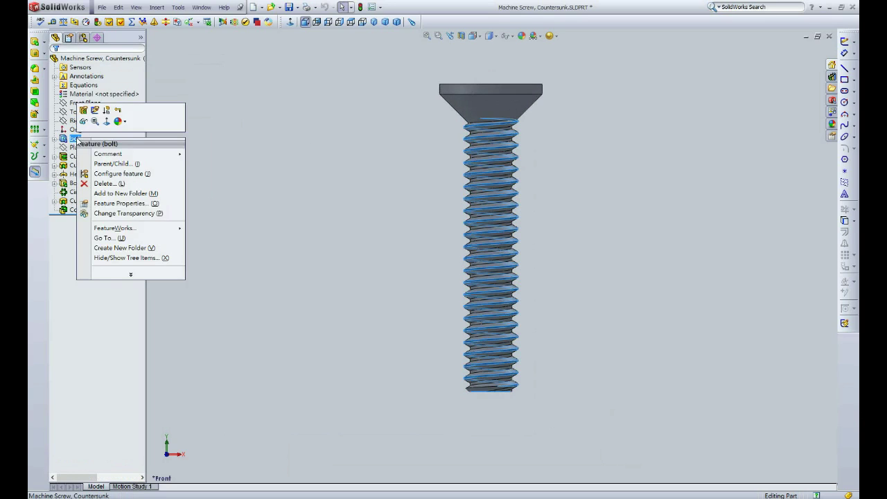
left_click(87, 111)
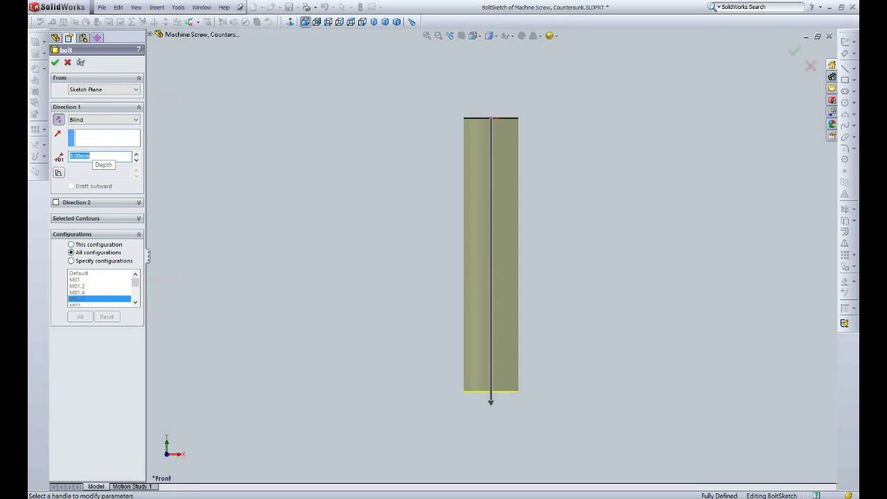
type("10")
left_click(55, 62)
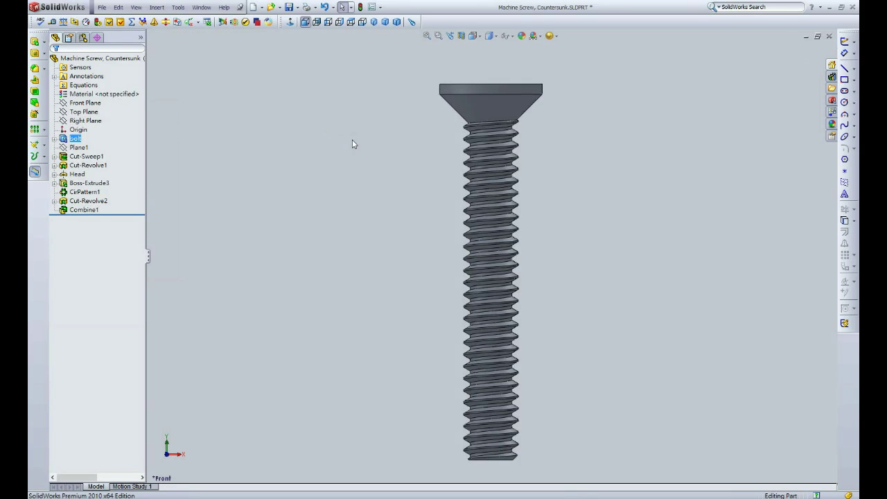
mouse_move(386, 169)
middle_mouse_down()
mouse_move(416, 212)
mouse_move(387, 208)
middle_mouse_up()
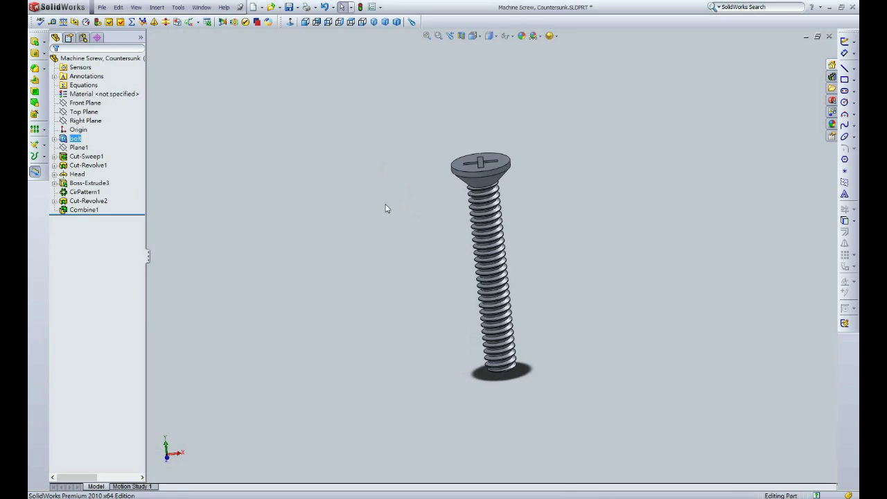
Activate the M16 configuration and change its bolt extrusion length to 40 mm
left_click(83, 38)
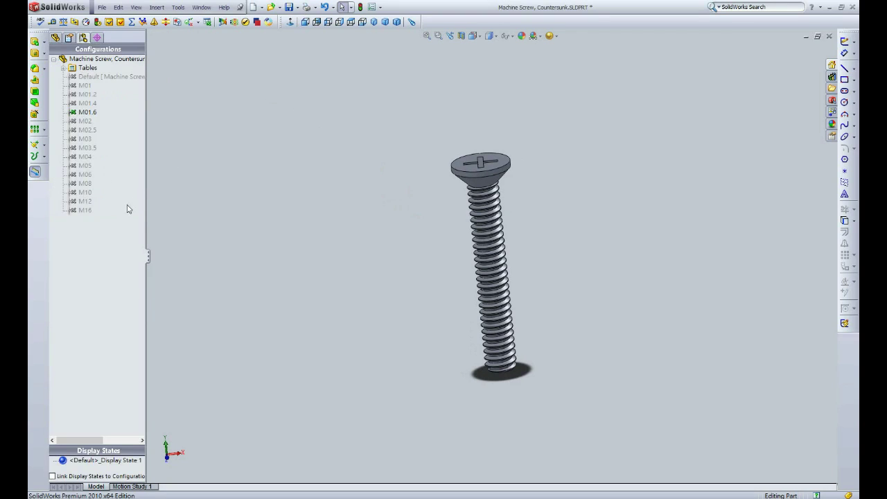
right_click(85, 210)
left_click(111, 212)
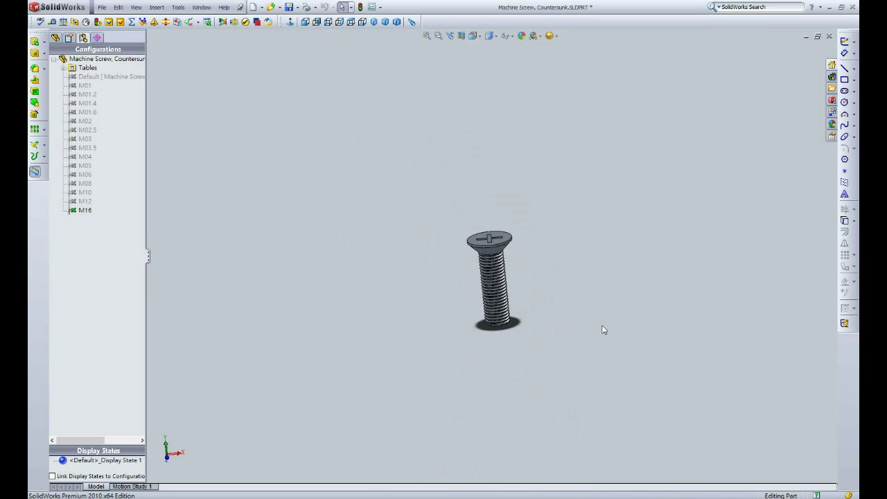
left_click(55, 37)
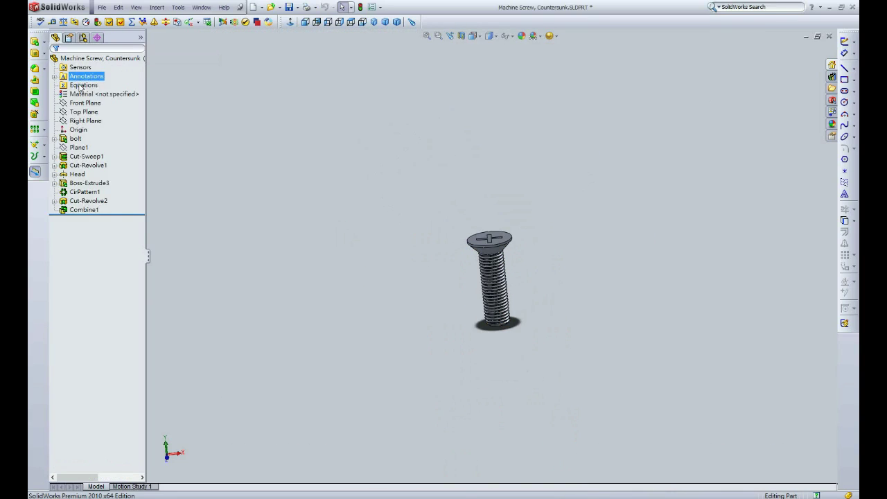
right_click(76, 139)
left_click(82, 110)
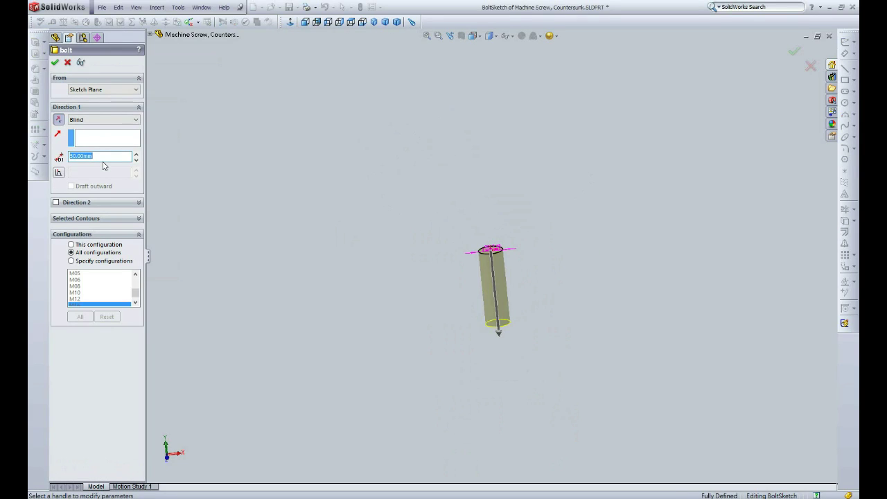
left_click(55, 62)
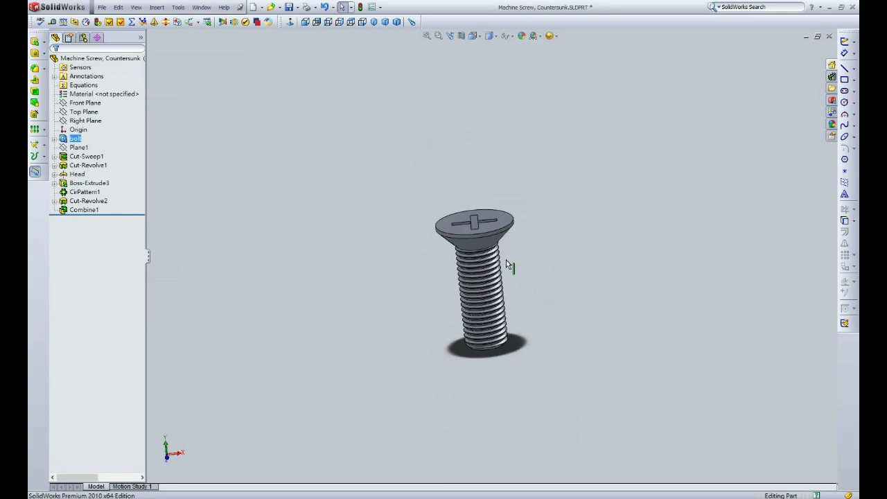
mouse_move(328, 188)
middle_mouse_down()
mouse_move(420, 198)
mouse_move(459, 295)
middle_mouse_up()
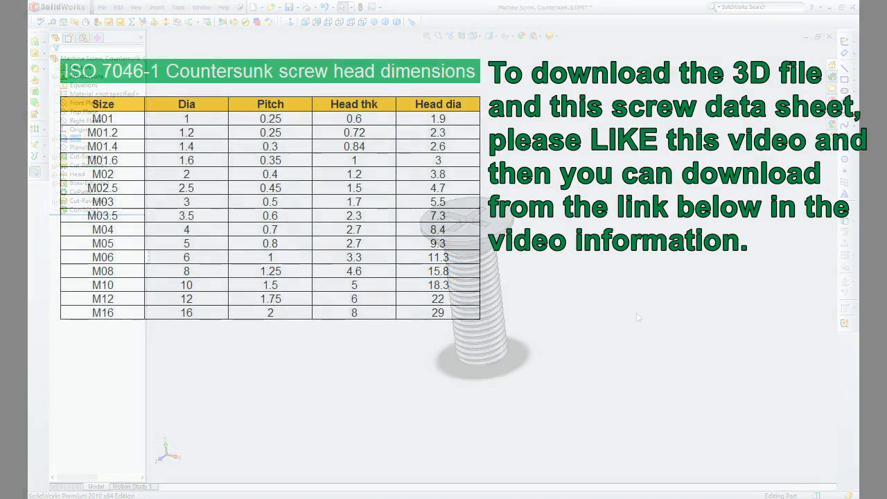